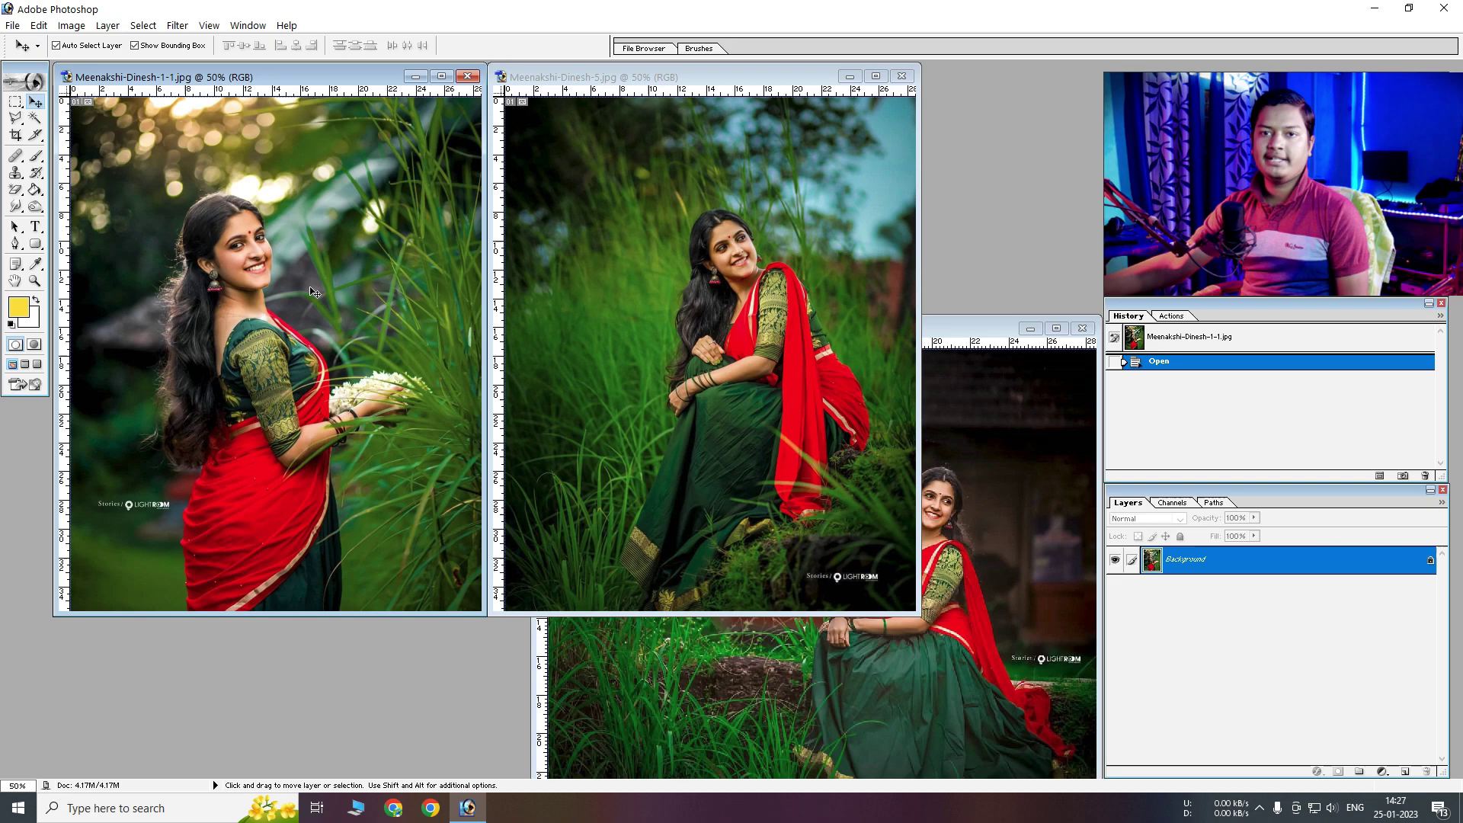
# Maximize the first portrait window and duplicate its Background layer as Background copy
pyautogui.click(441, 76)
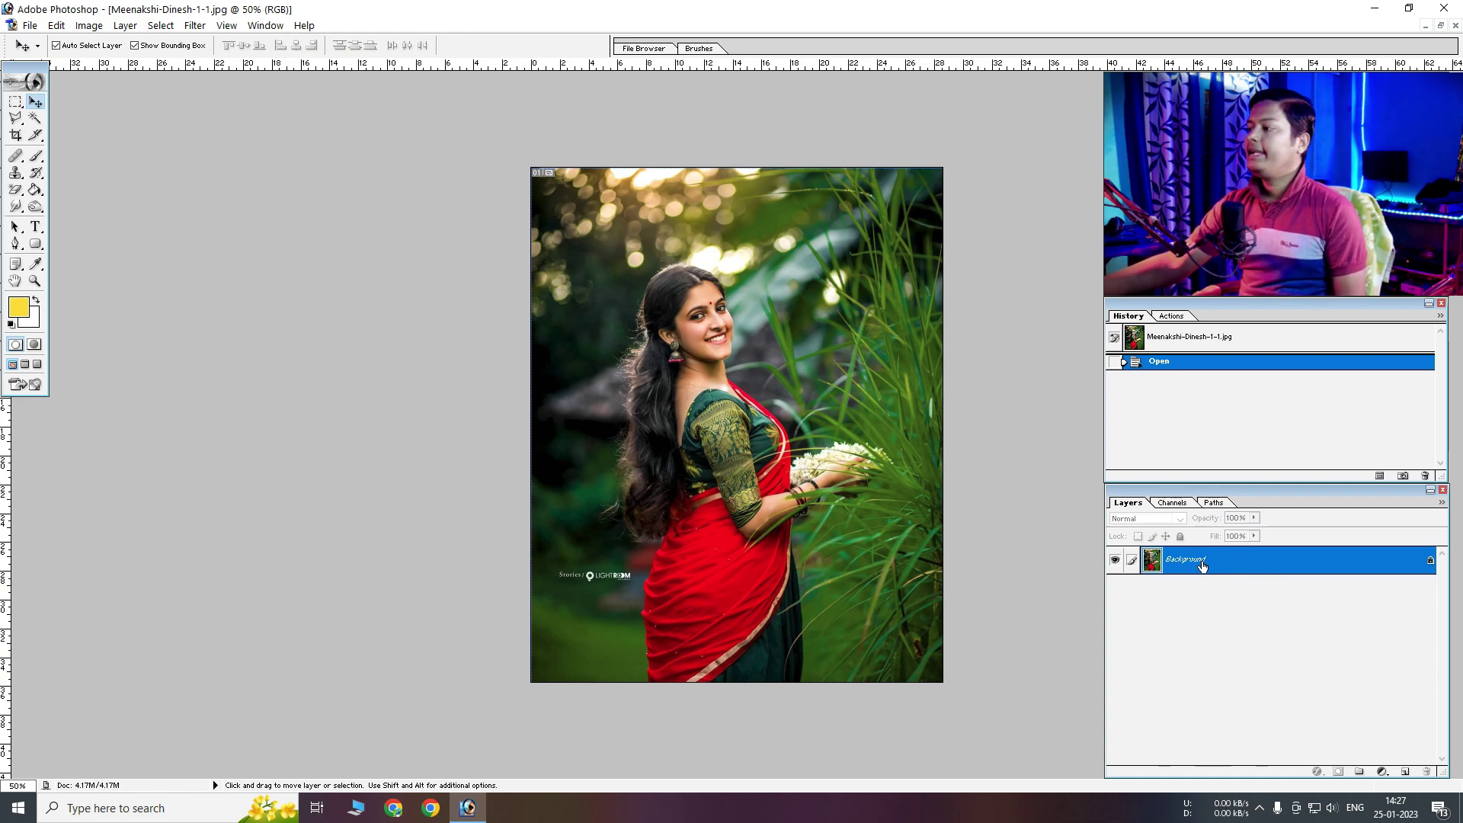
pyautogui.rightClick(1285, 558)
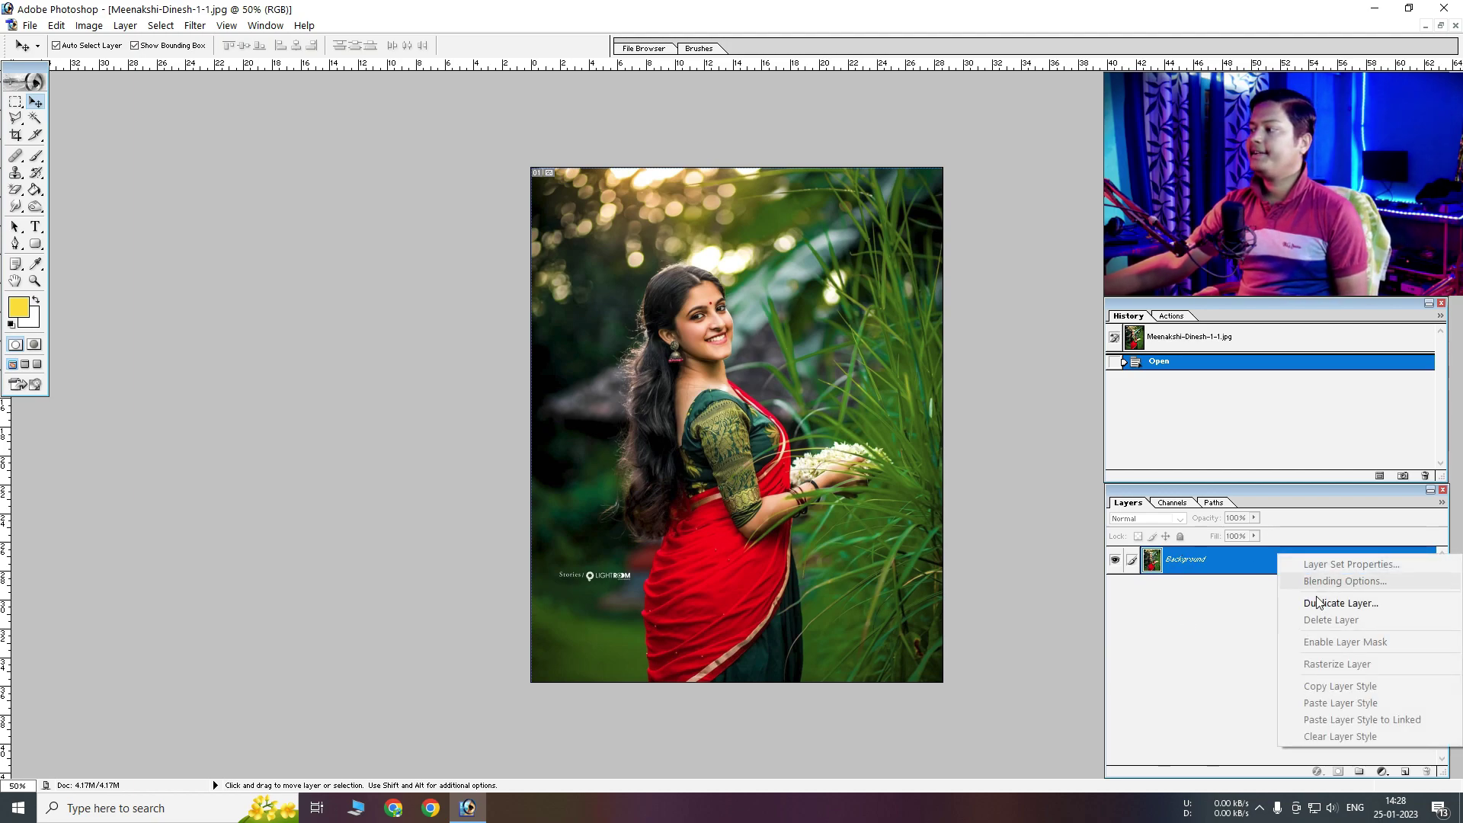
pyautogui.click(1320, 600)
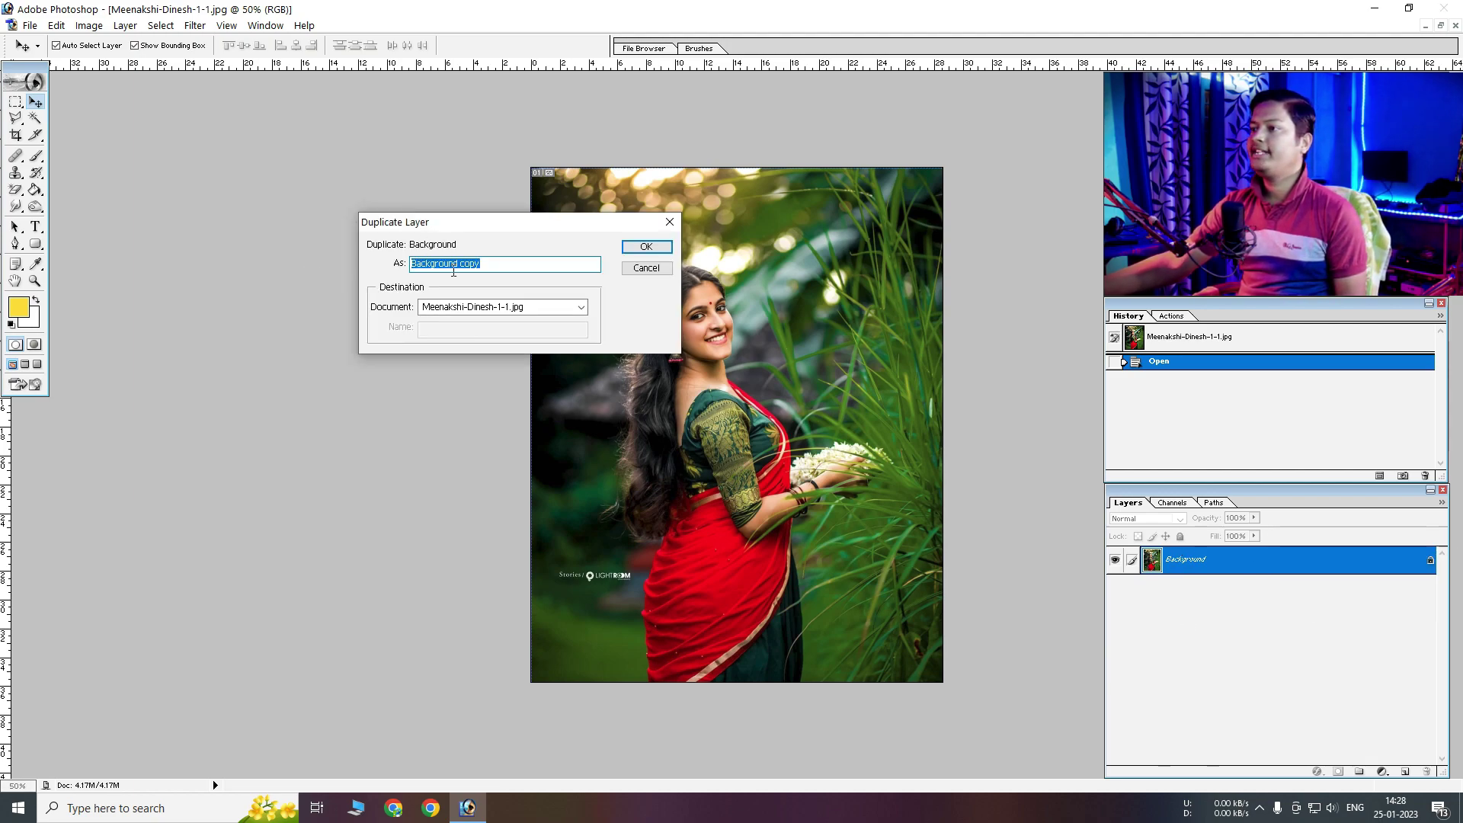
pyautogui.click(646, 246)
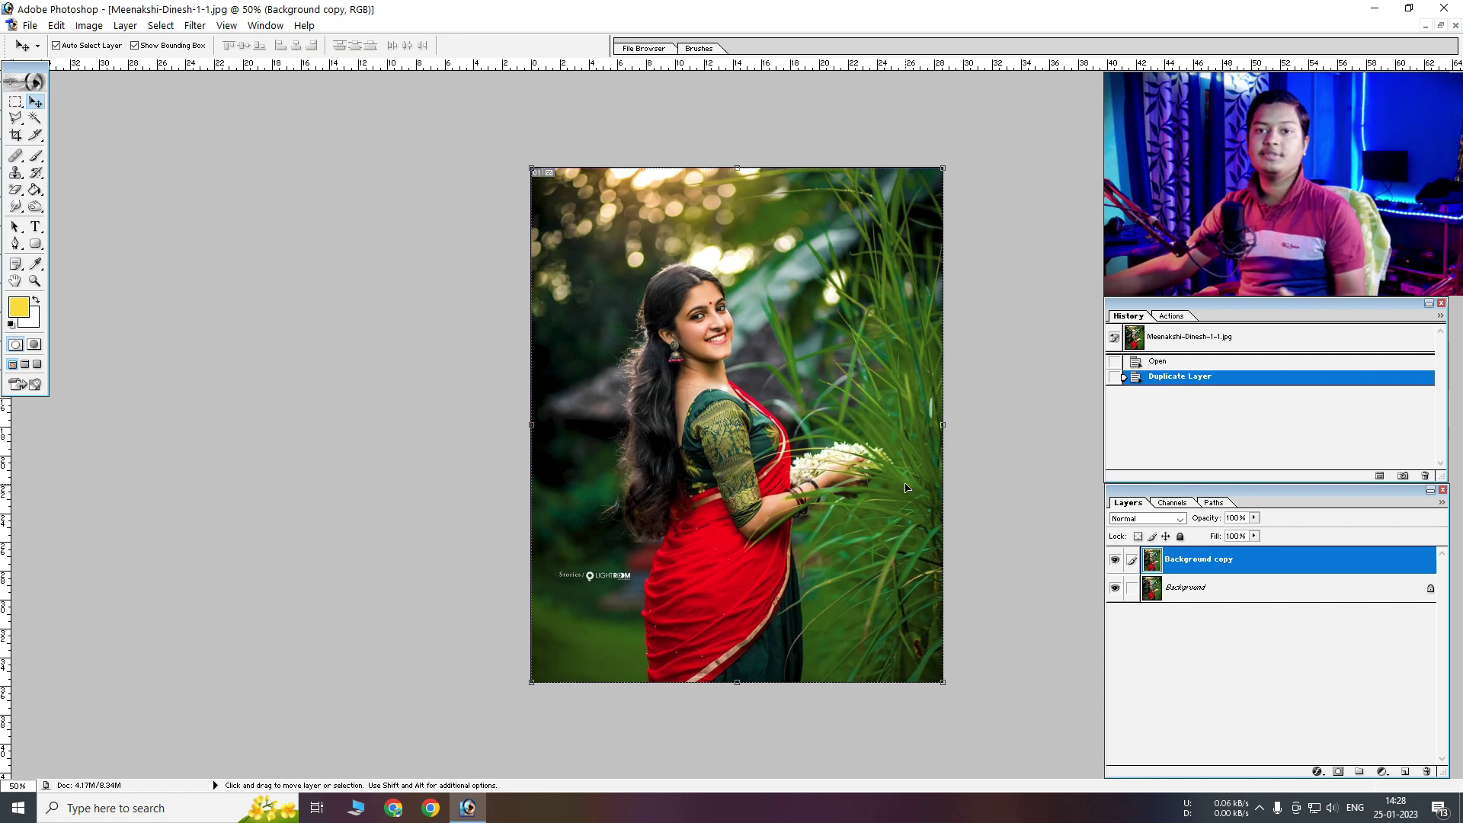
# Add Selective Color 1 with Greens at Cyan −100 and Yellow −100, then compare it on and off
pyautogui.click(1381, 771)
pyautogui.click(1378, 673)
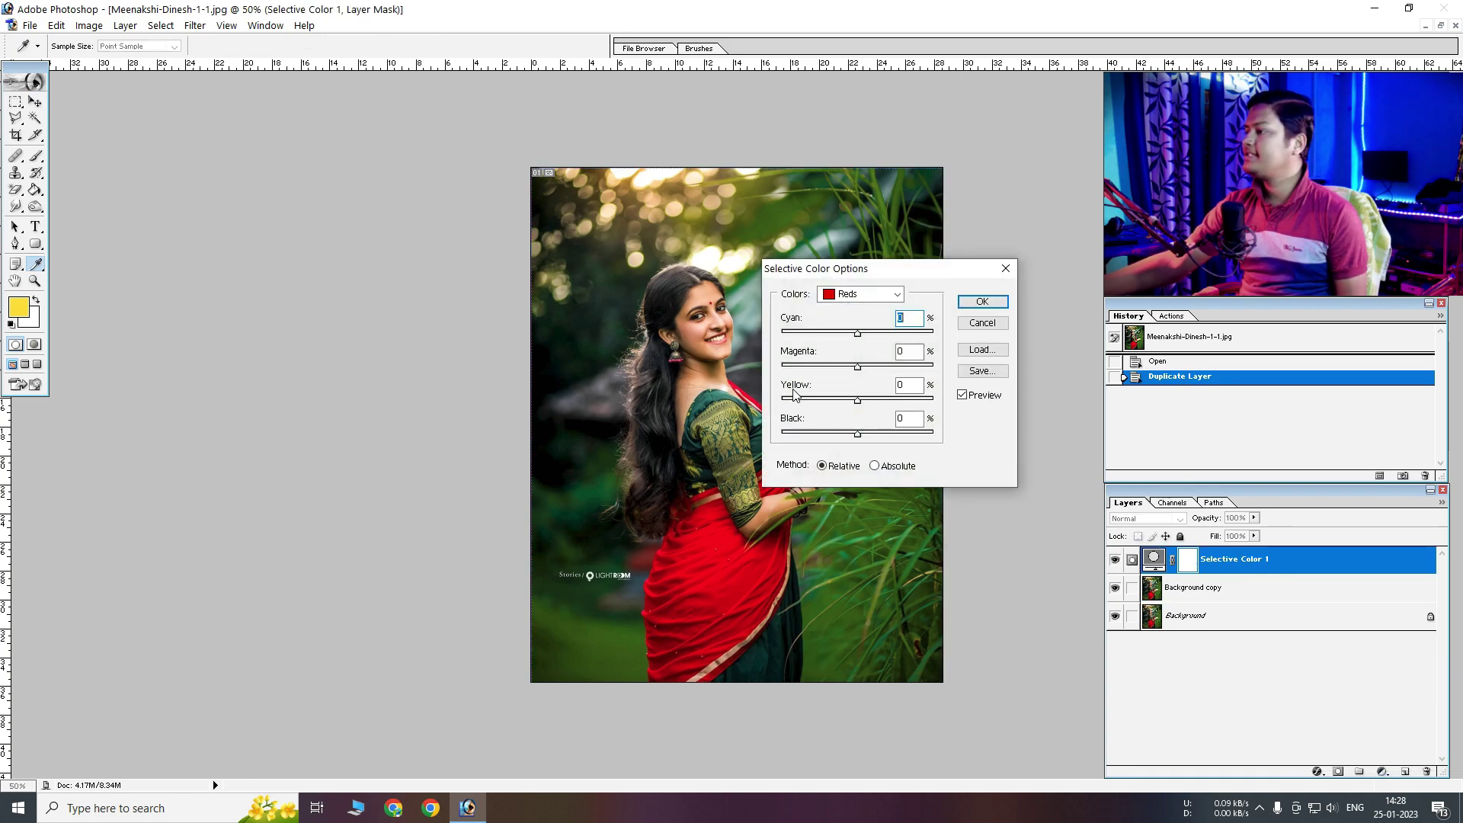
pyautogui.moveTo(833, 275); pyautogui.dragTo(299, 262)
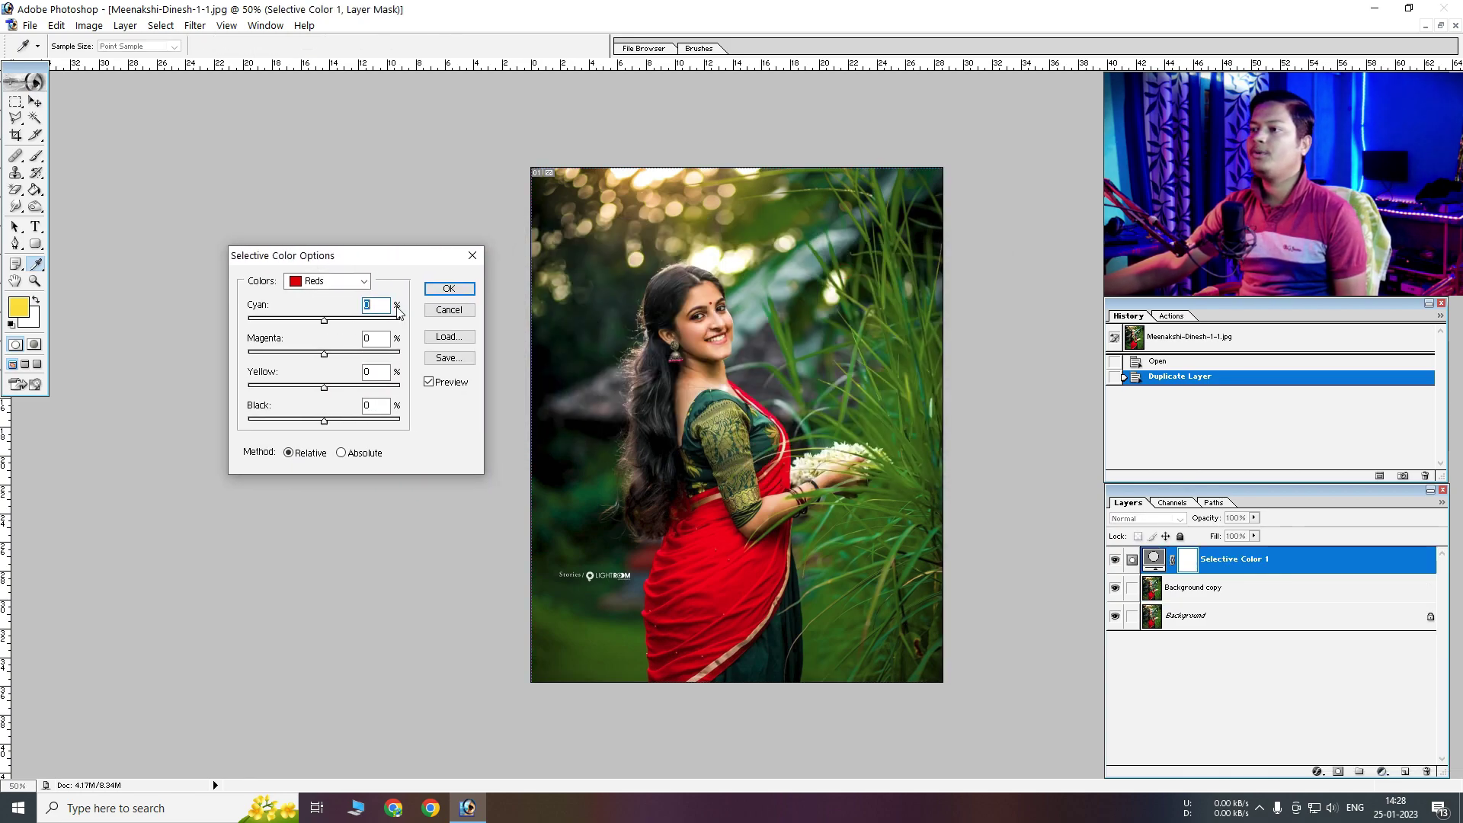
pyautogui.click(340, 282)
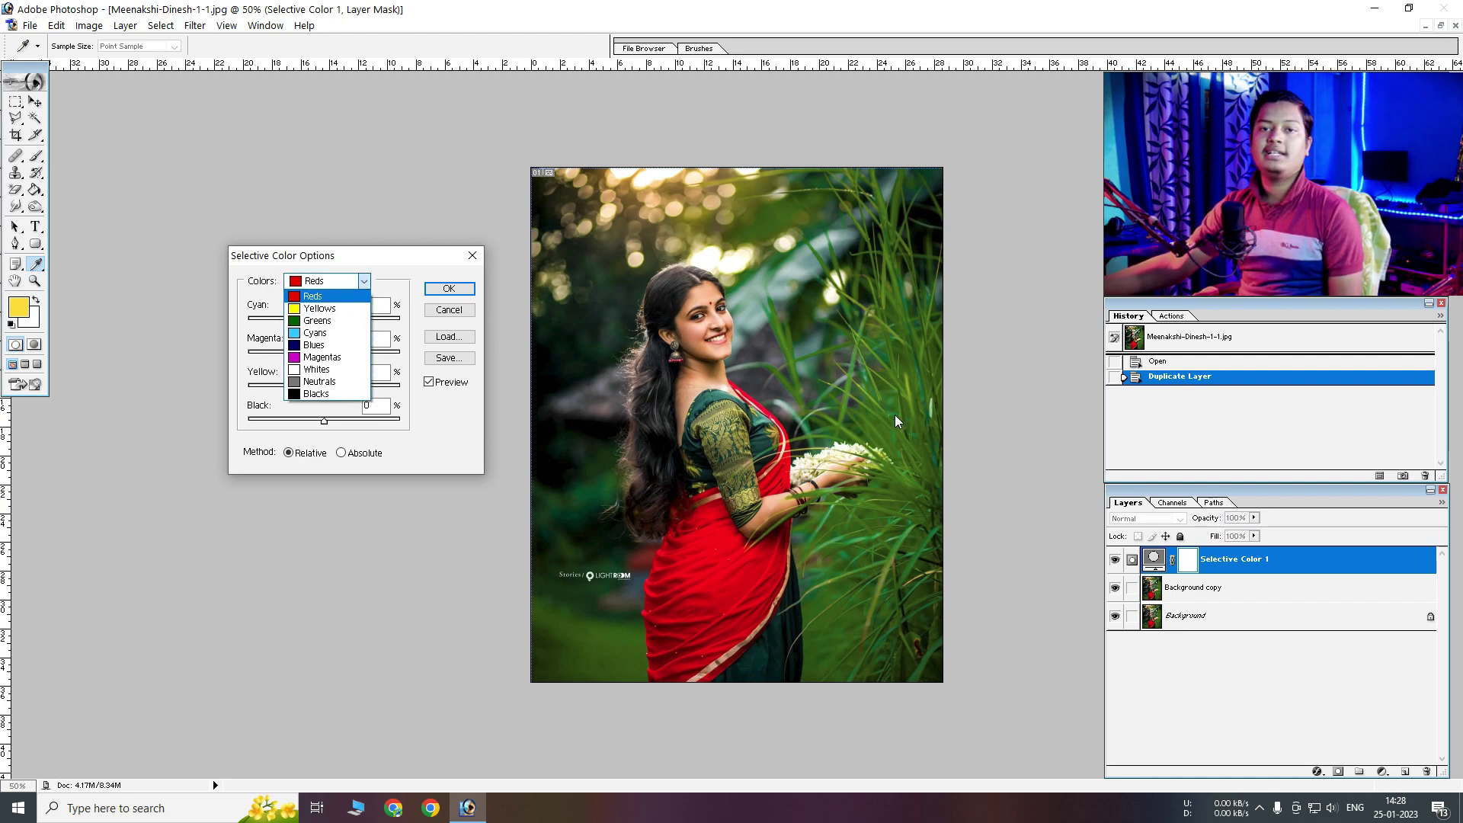
pyautogui.click(317, 320)
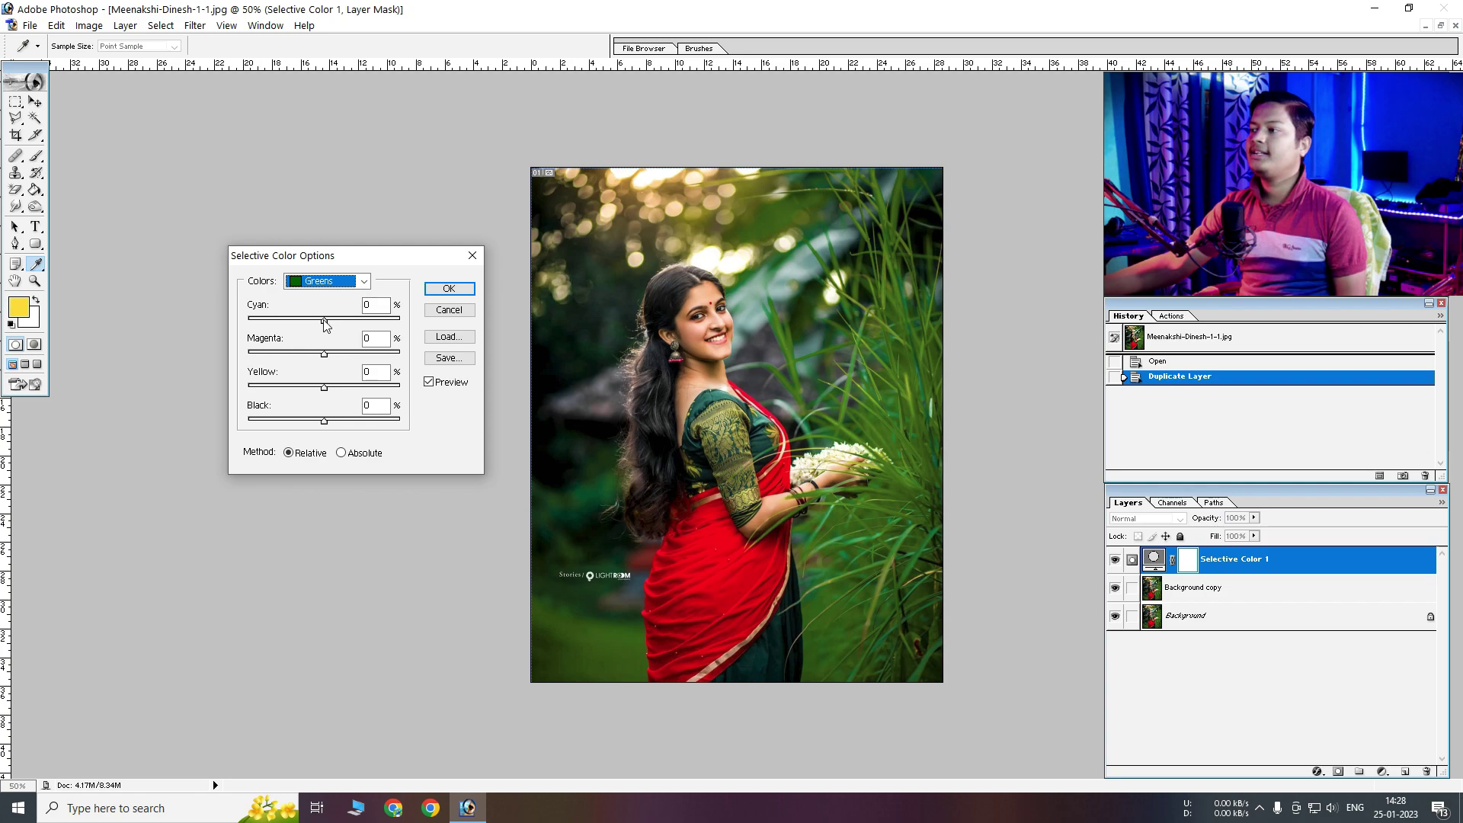
pyautogui.moveTo(324, 320); pyautogui.dragTo(162, 334)
pyautogui.moveTo(324, 387); pyautogui.dragTo(120, 381)
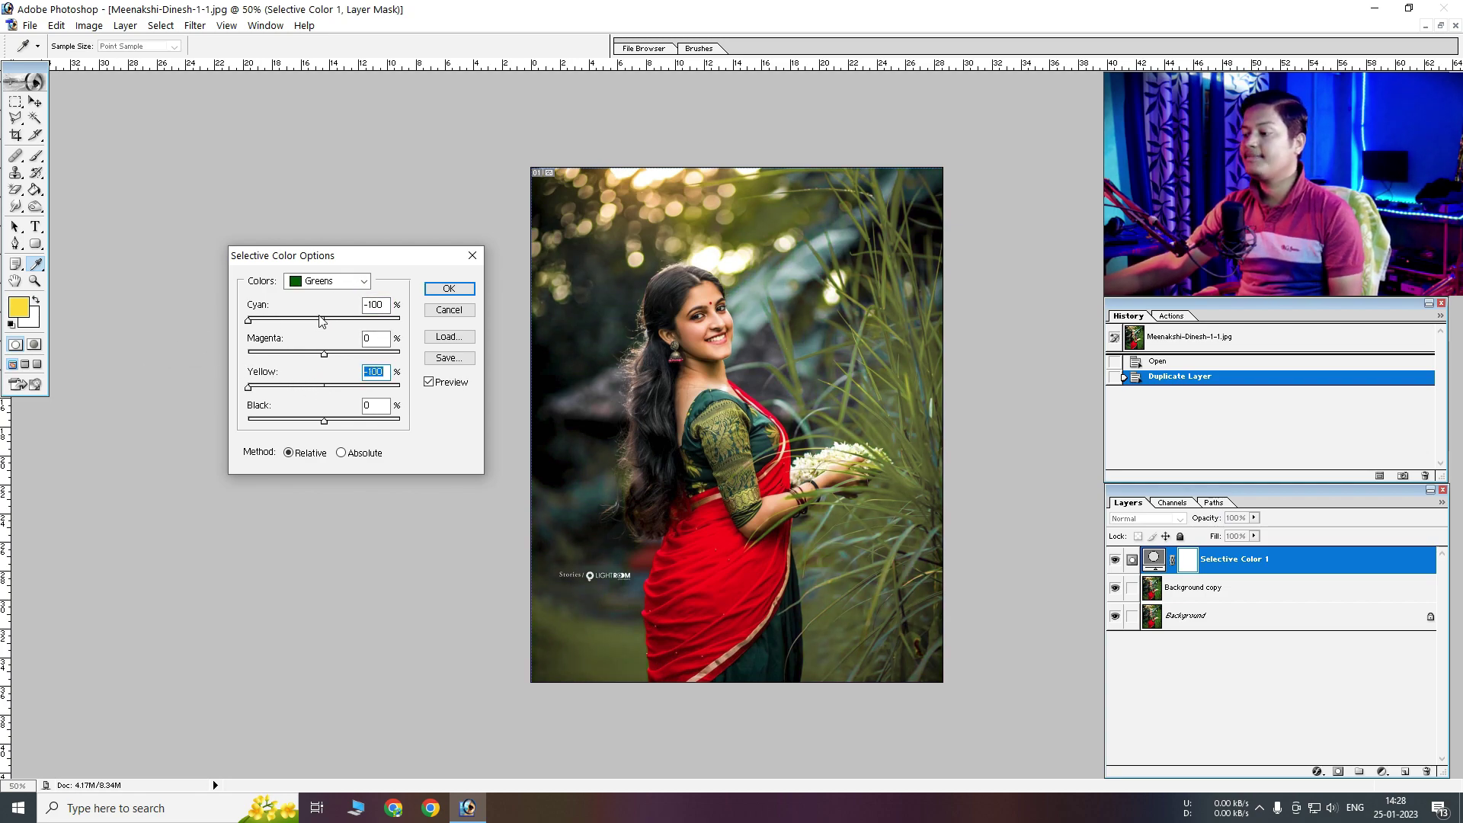
pyautogui.click(450, 288)
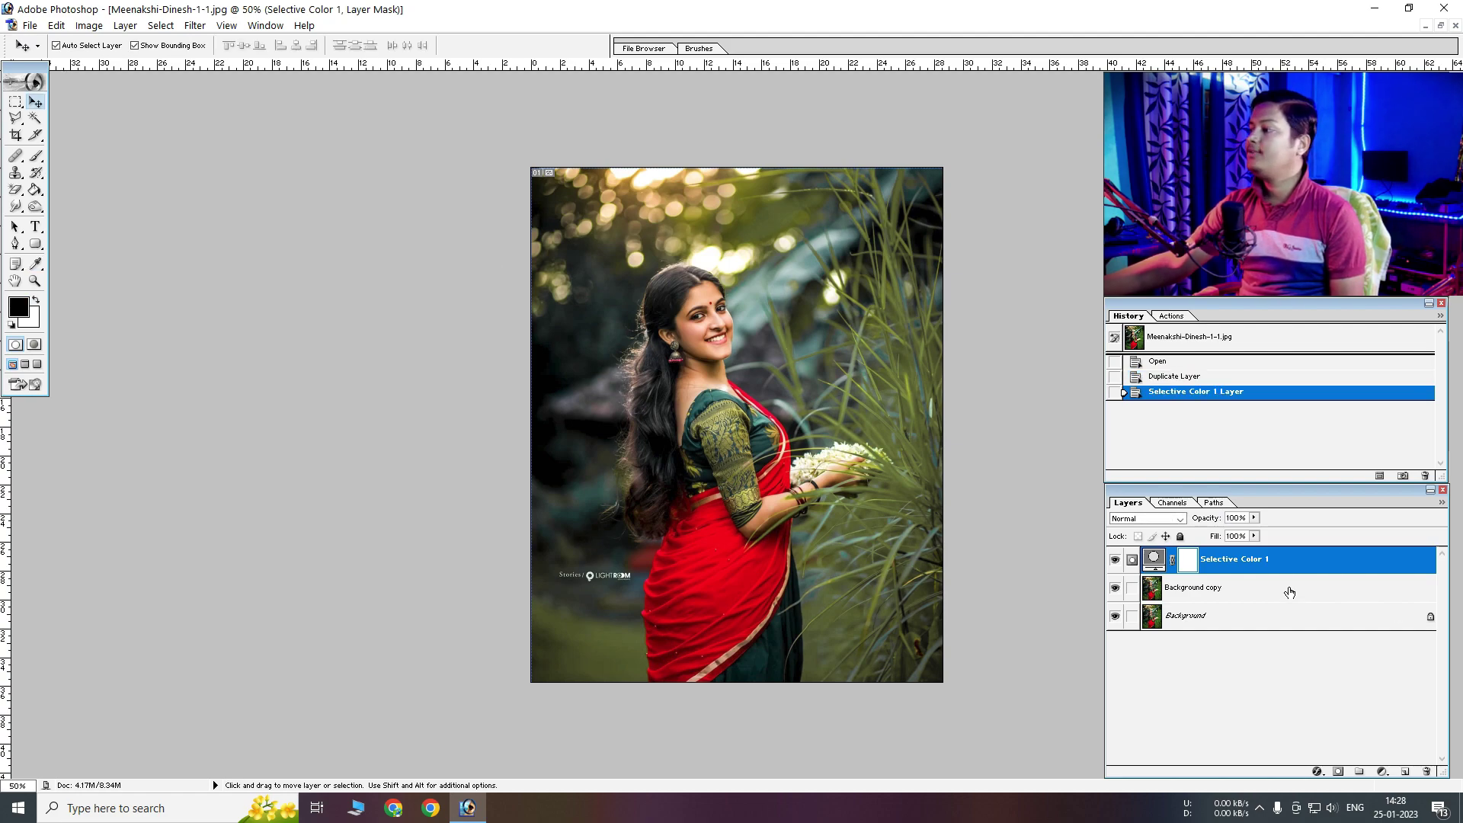
pyautogui.click(1115, 560)
pyautogui.click(1115, 560)
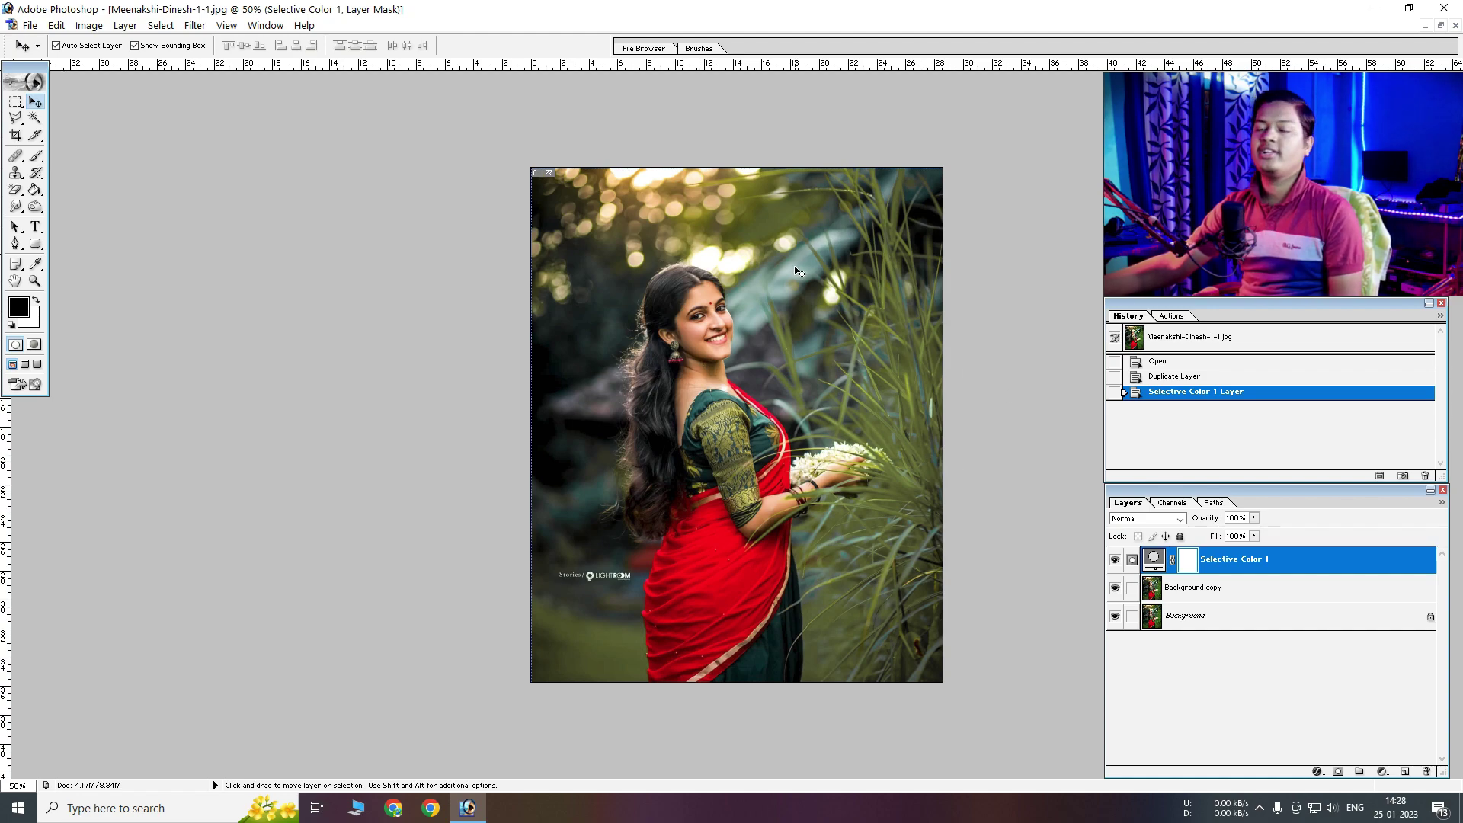
pyautogui.click(1381, 773)
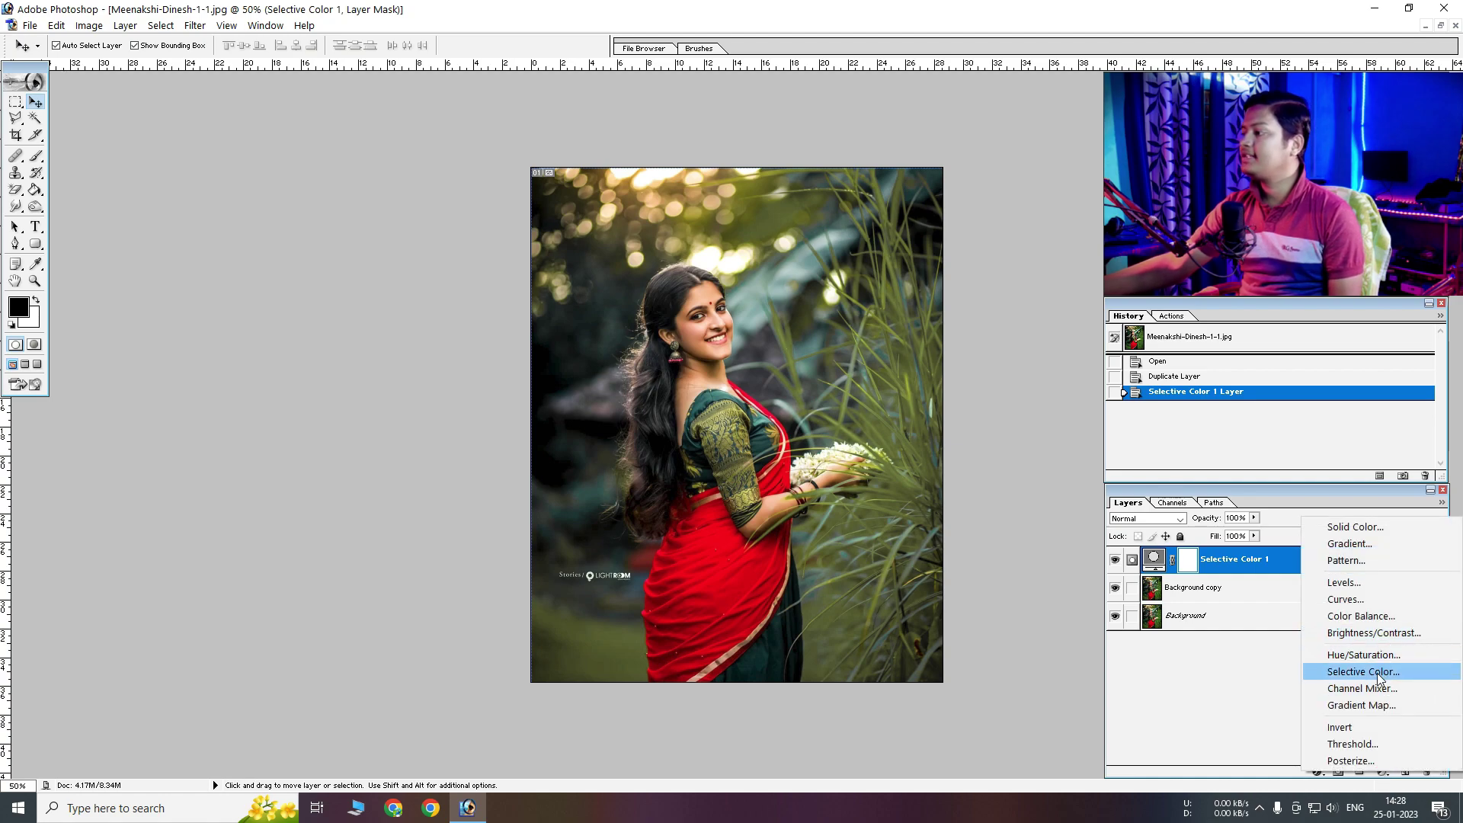
# Add Selective Color 2 with Greens set to Cyan −100 and Yellow −100
pyautogui.click(1345, 668)
pyautogui.moveTo(328, 262); pyautogui.dragTo(244, 252)
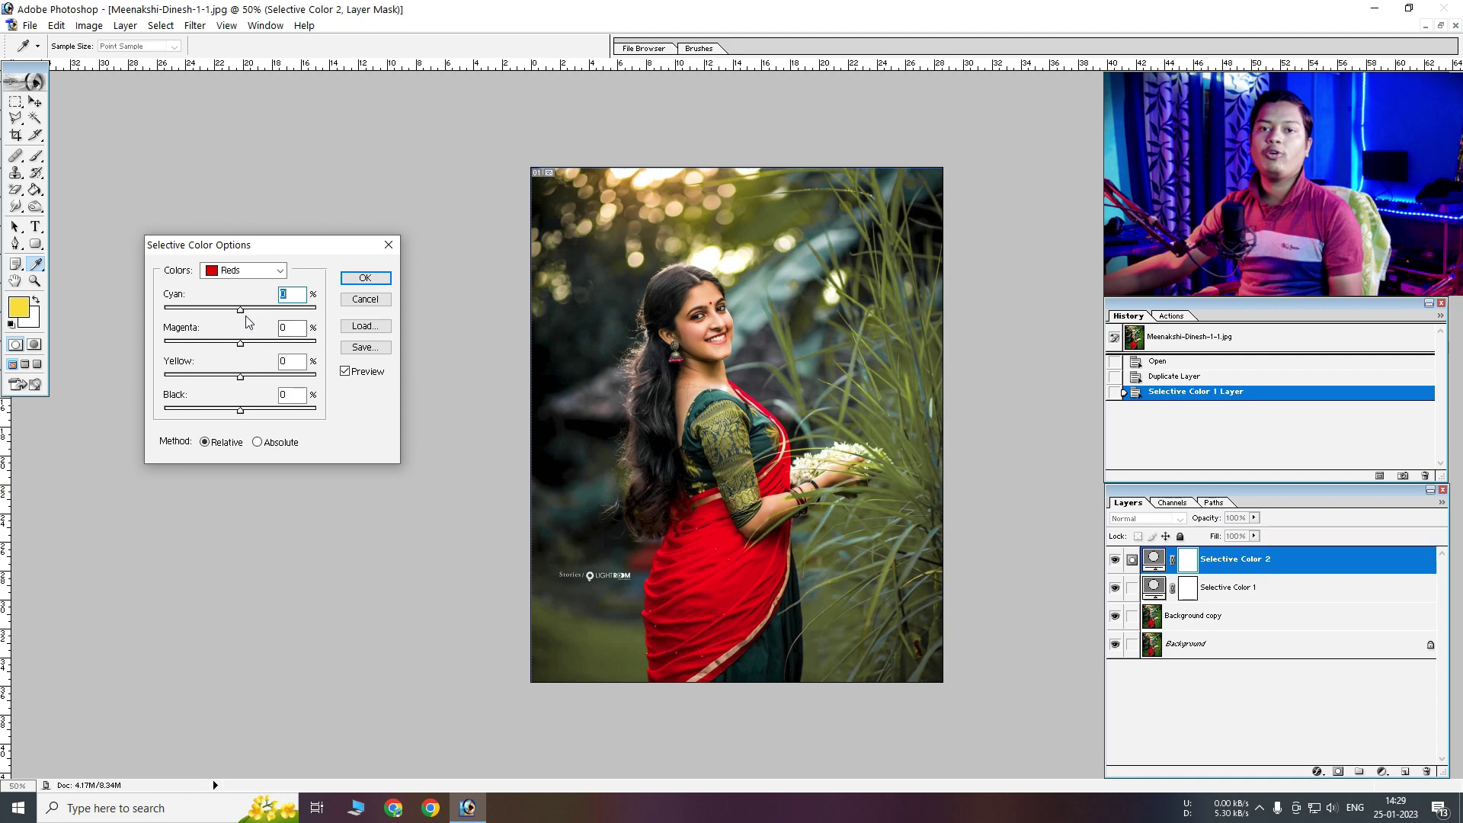
pyautogui.click(251, 271)
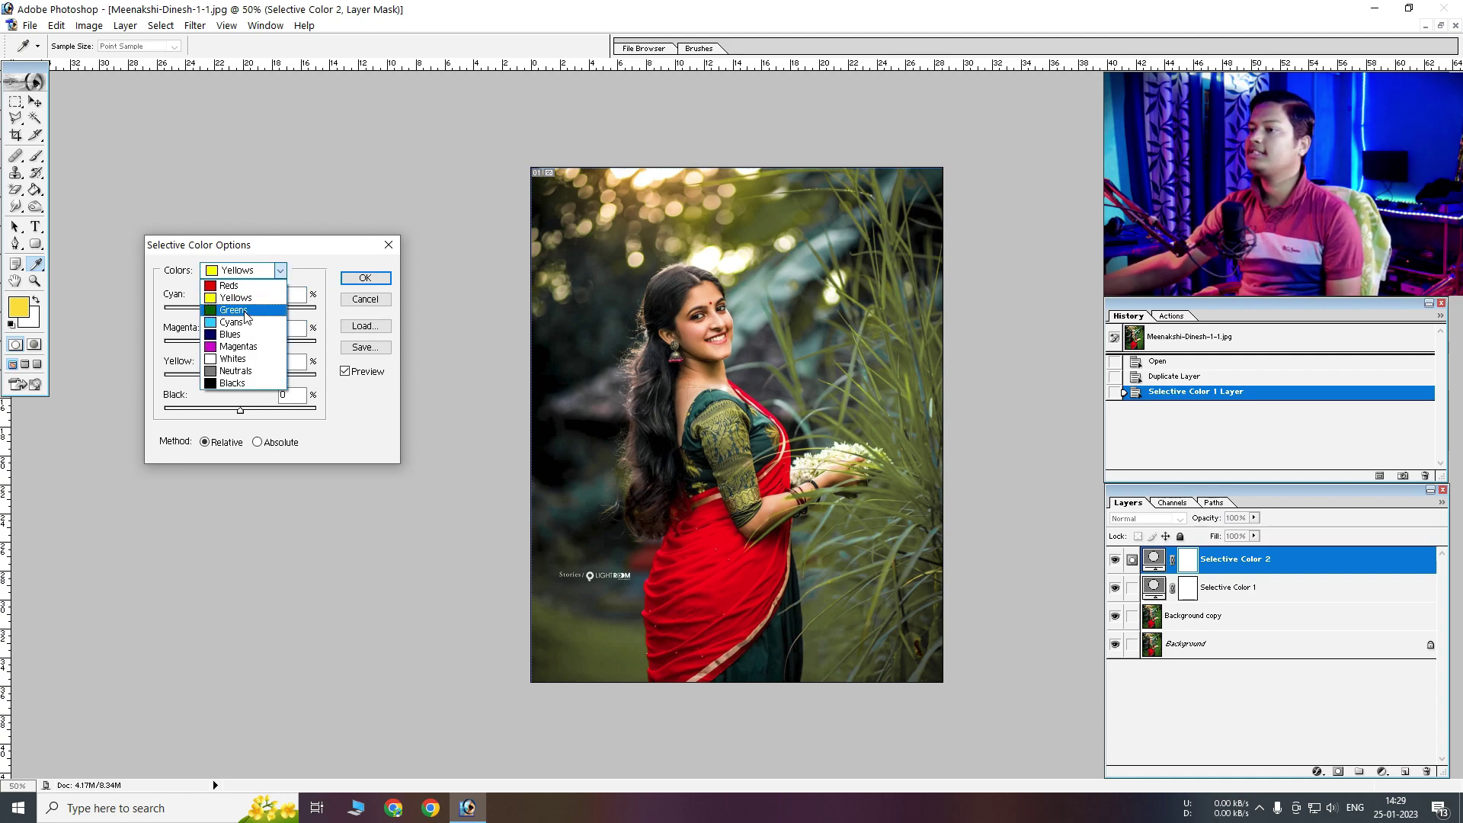
pyautogui.click(242, 309)
pyautogui.moveTo(240, 309); pyautogui.dragTo(69, 322)
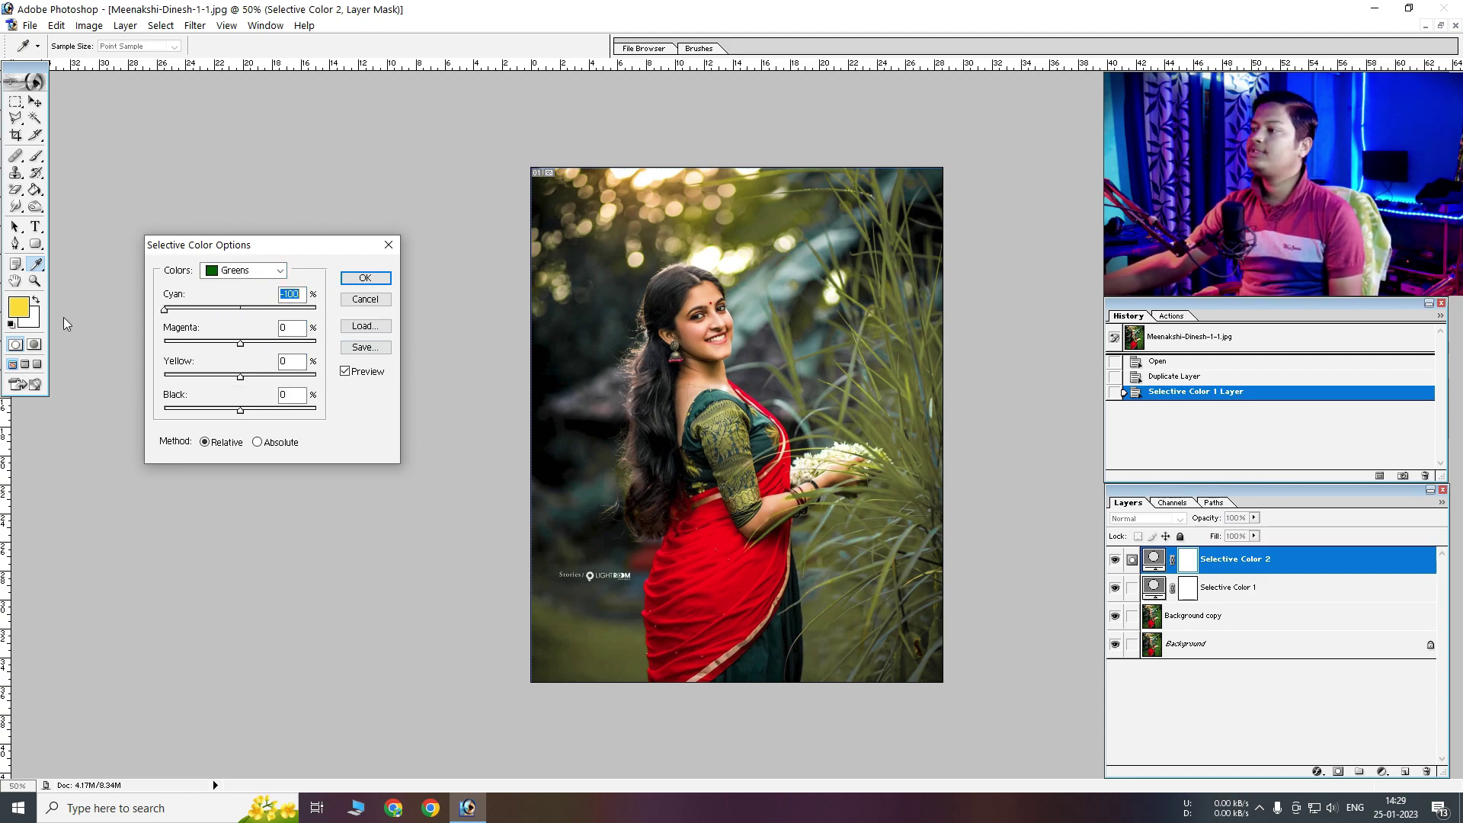
pyautogui.moveTo(254, 381); pyautogui.dragTo(61, 379)
# Set the Yellows Cyan to −100, apply the layer and compare it toggled off
pyautogui.click(251, 271)
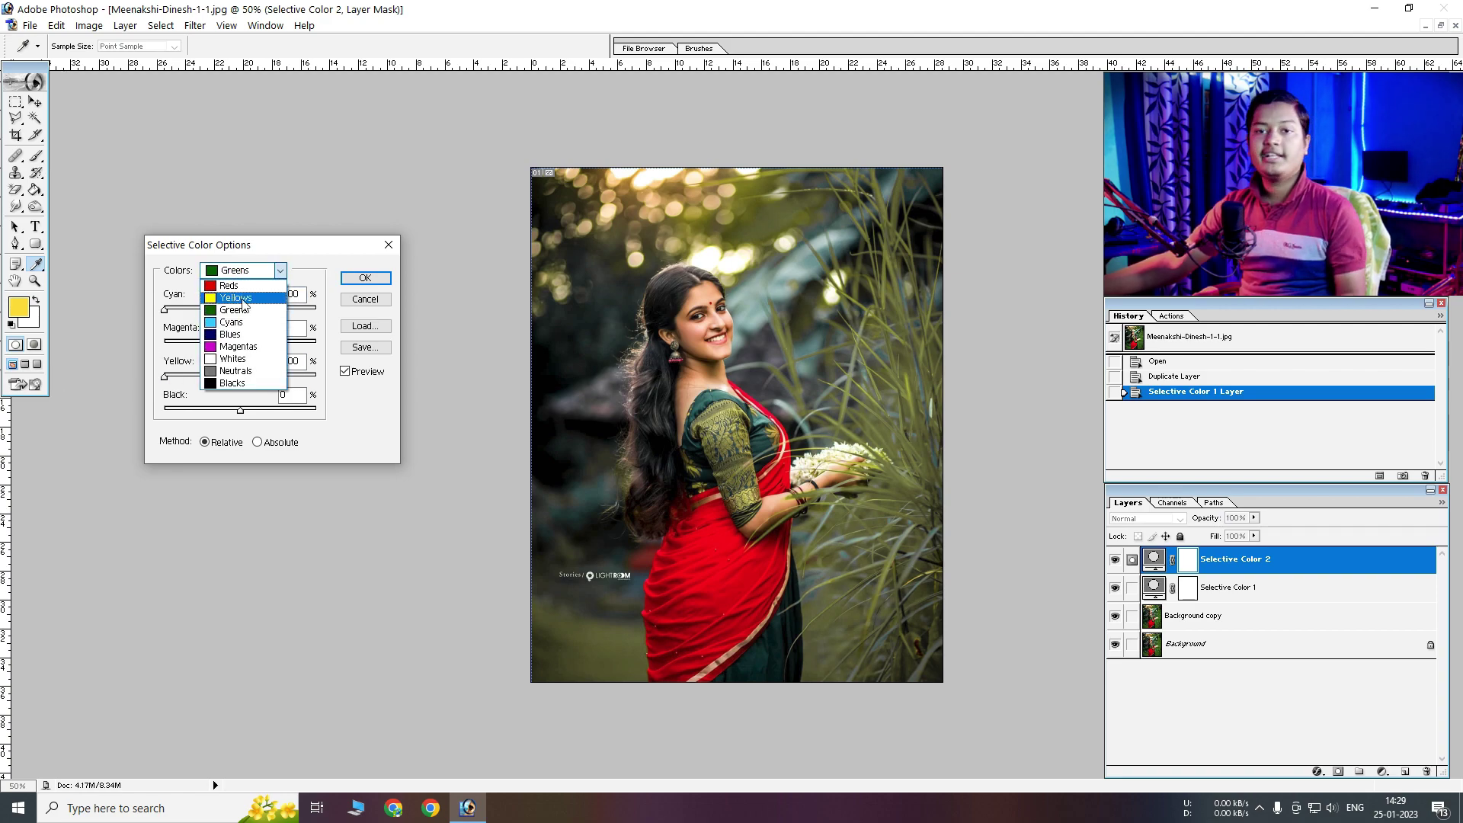
pyautogui.click(242, 298)
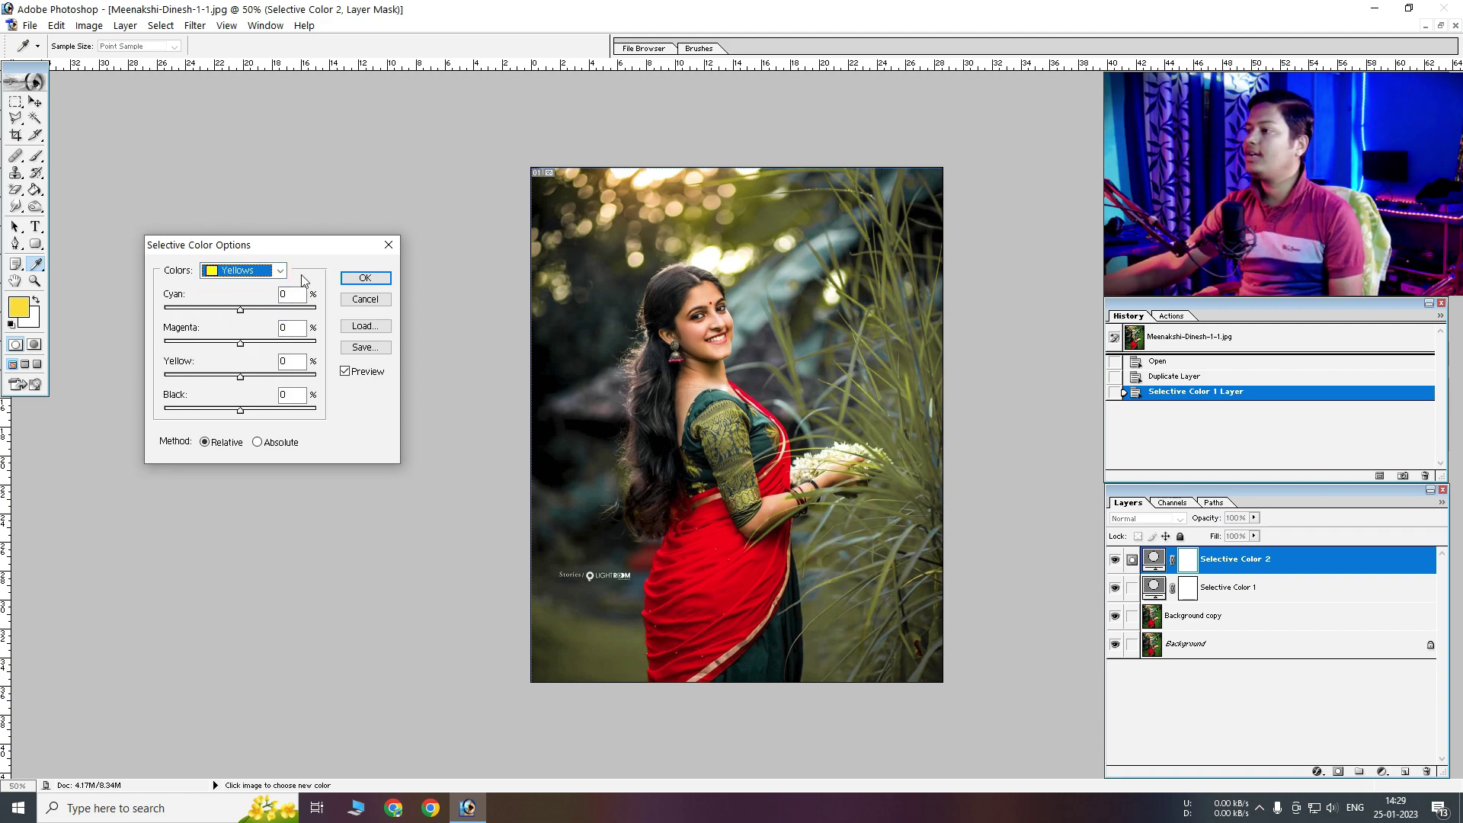
pyautogui.moveTo(240, 309); pyautogui.dragTo(50, 313)
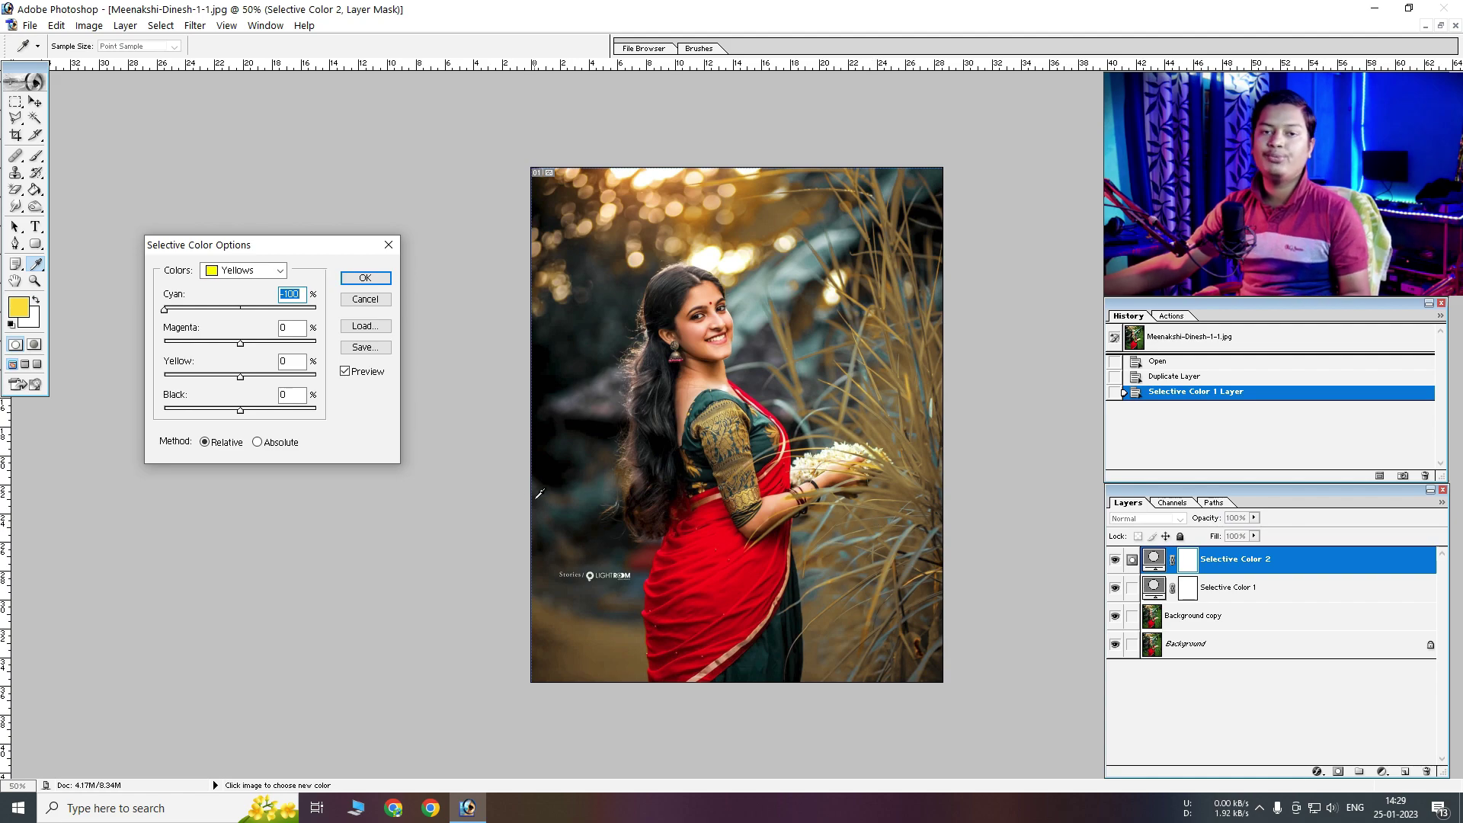
pyautogui.click(368, 279)
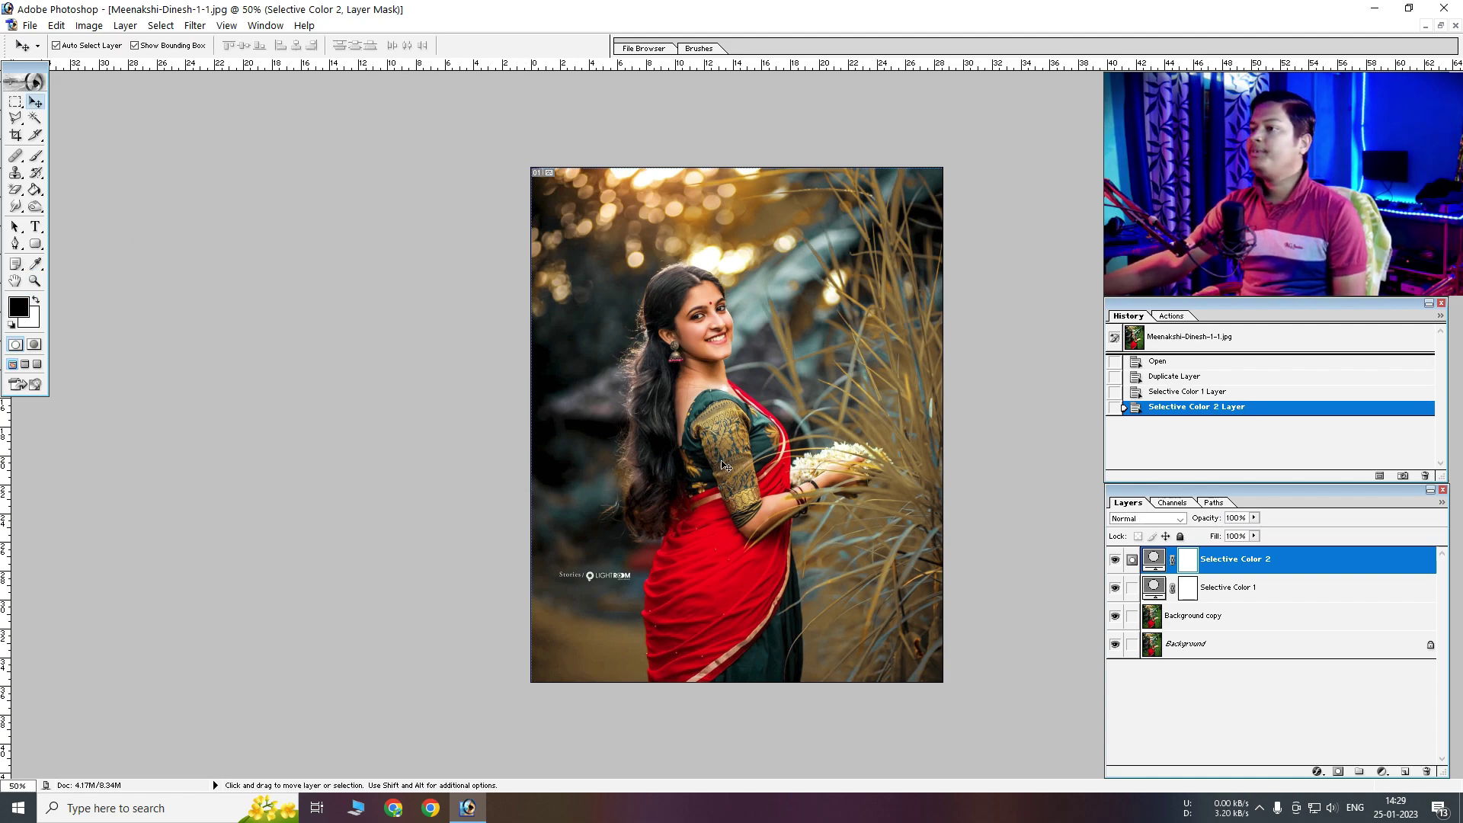
pyautogui.click(1114, 560)
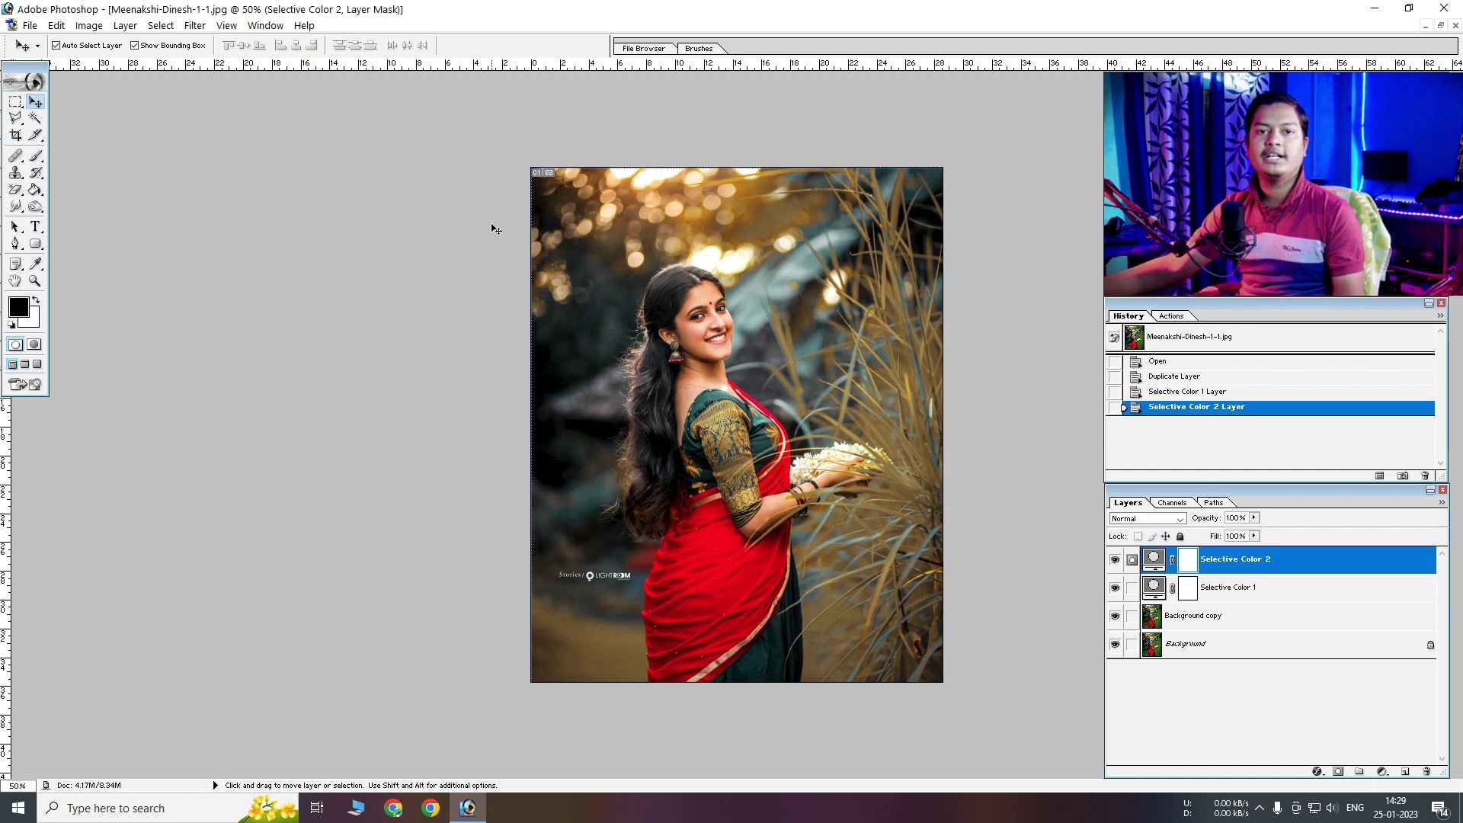
# Use the File menu to open the Sun Light Flake.jpg image
pyautogui.click(31, 25)
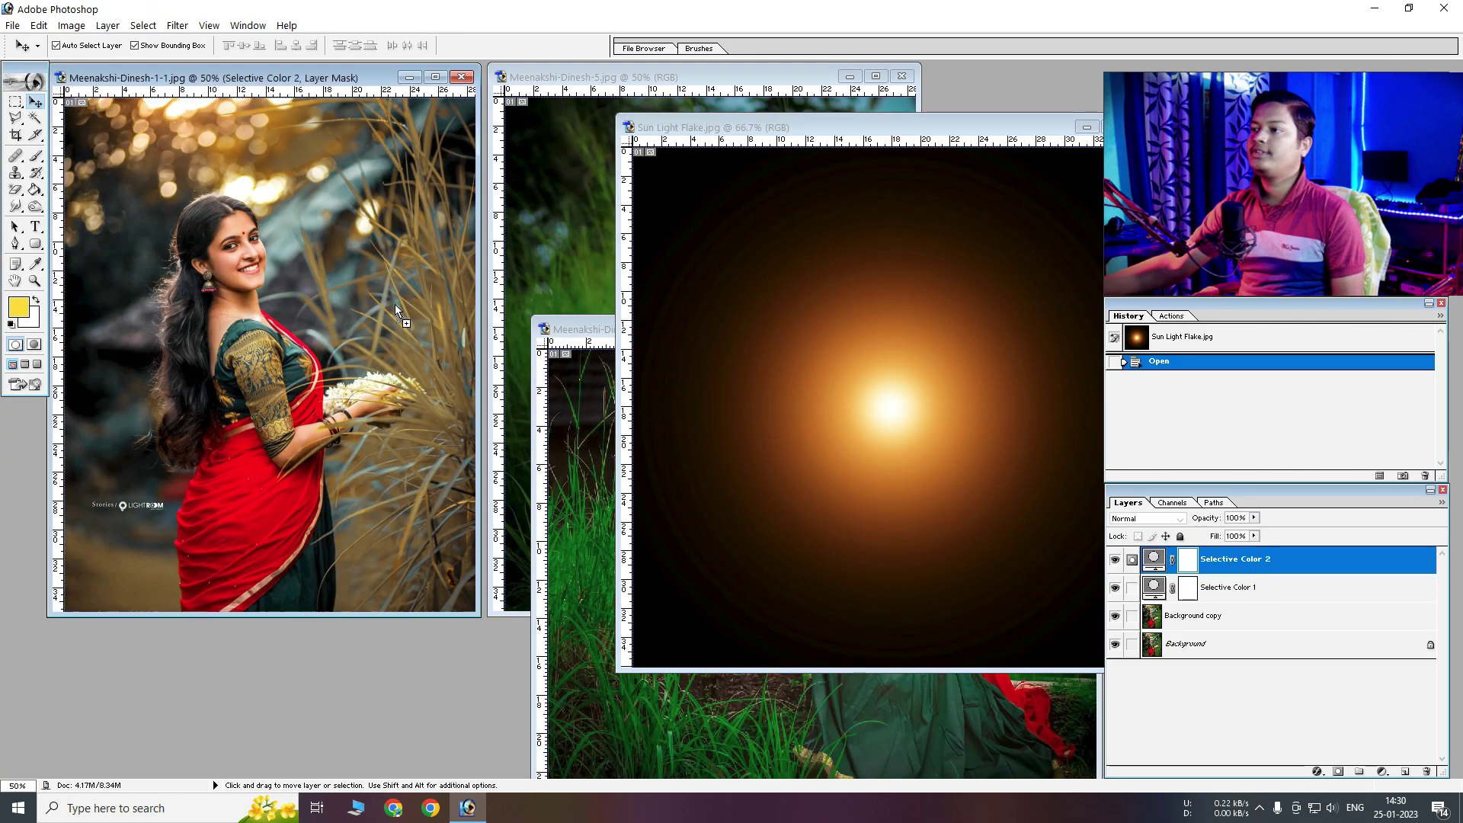
# Bring the sun flare into the portrait as Layer 1, blend it with Screen, and position it upper-left
pyautogui.moveTo(898, 358); pyautogui.dragTo(359, 337)
pyautogui.moveTo(660, 329)
pyautogui.mouseDown()
pyautogui.moveTo(525, 152)
pyautogui.moveTo(454, 100)
pyautogui.mouseUp()
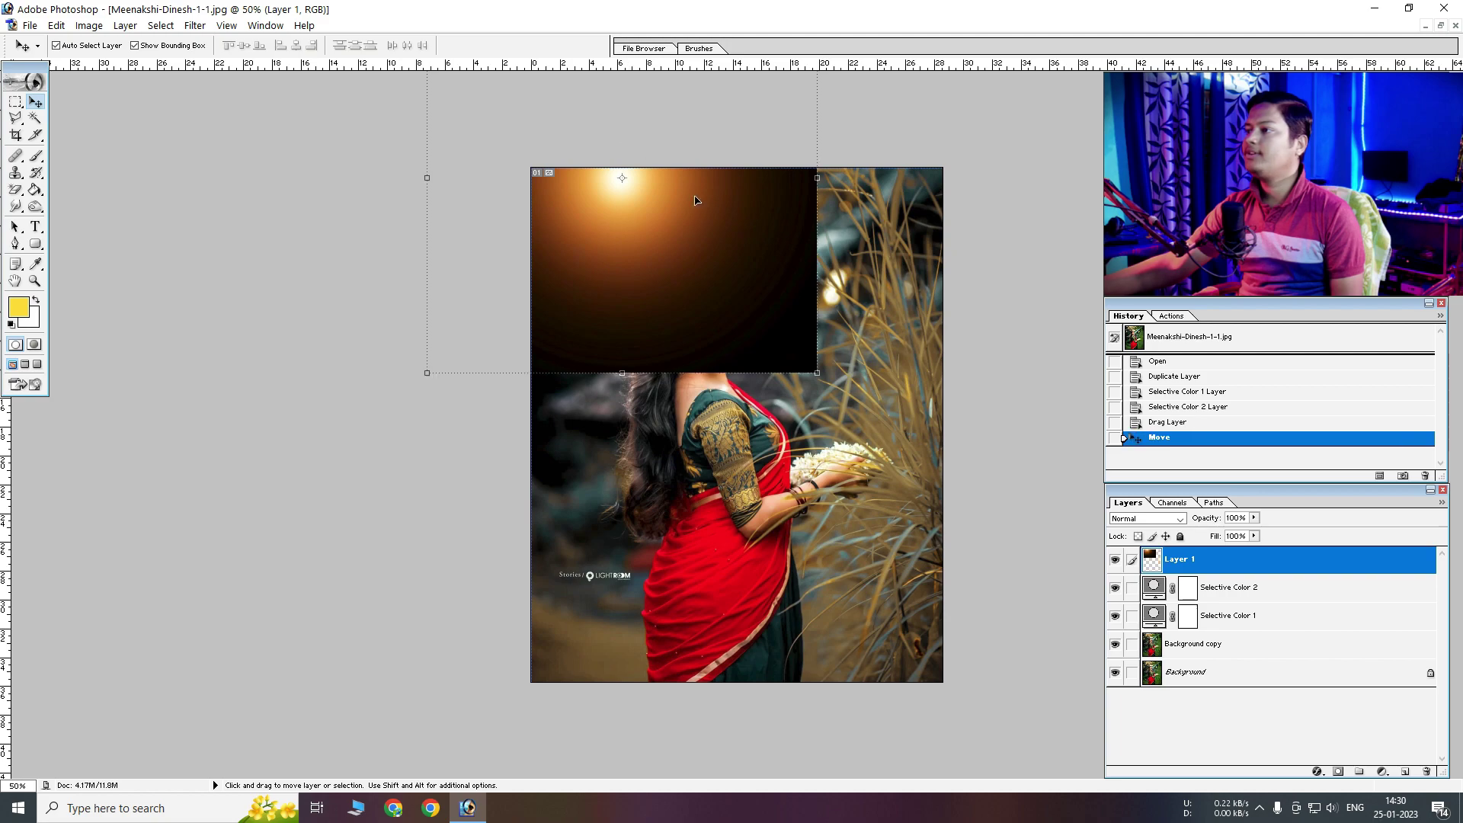
pyautogui.click(1177, 518)
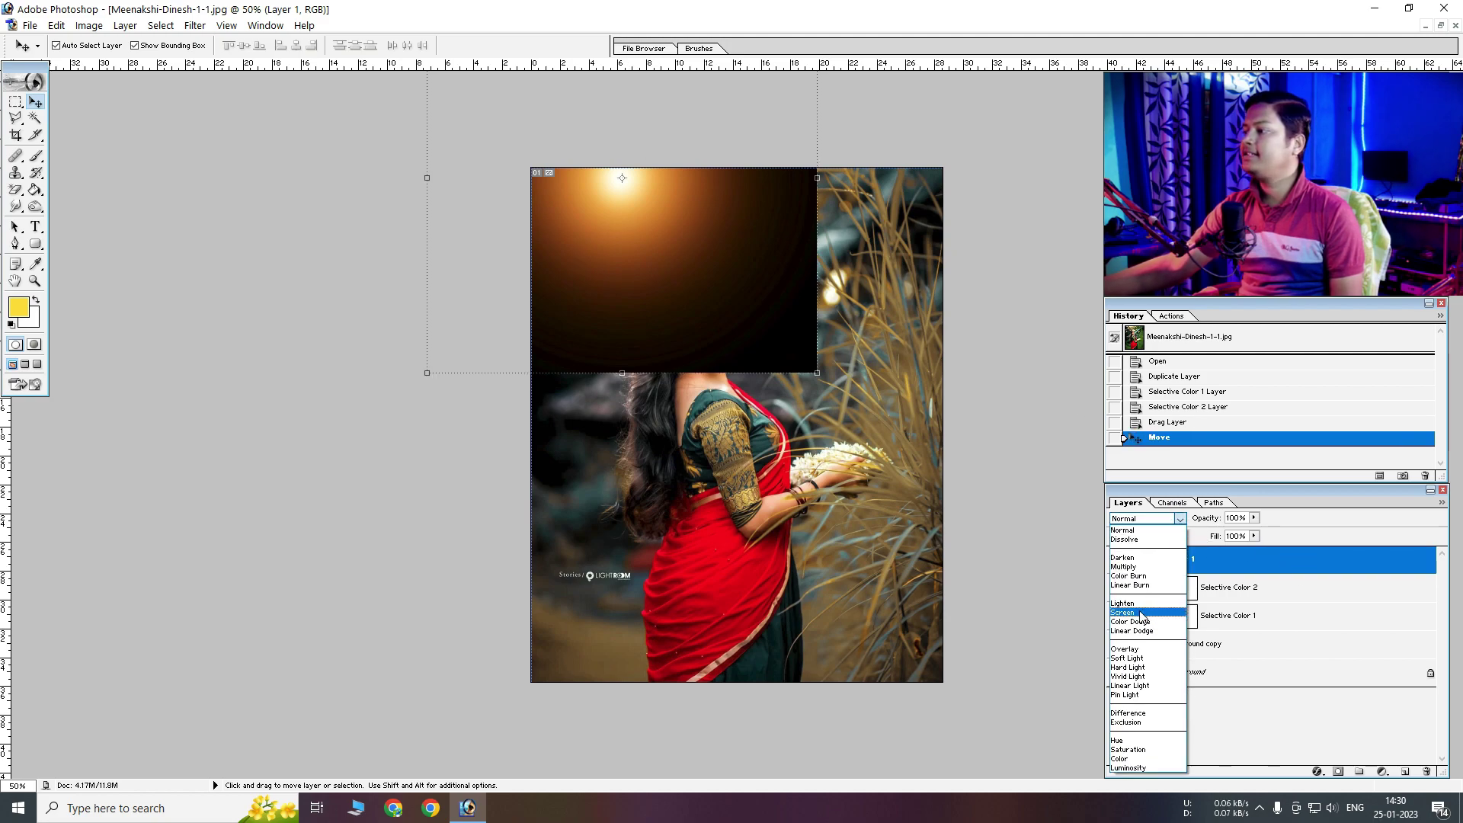
pyautogui.click(1143, 610)
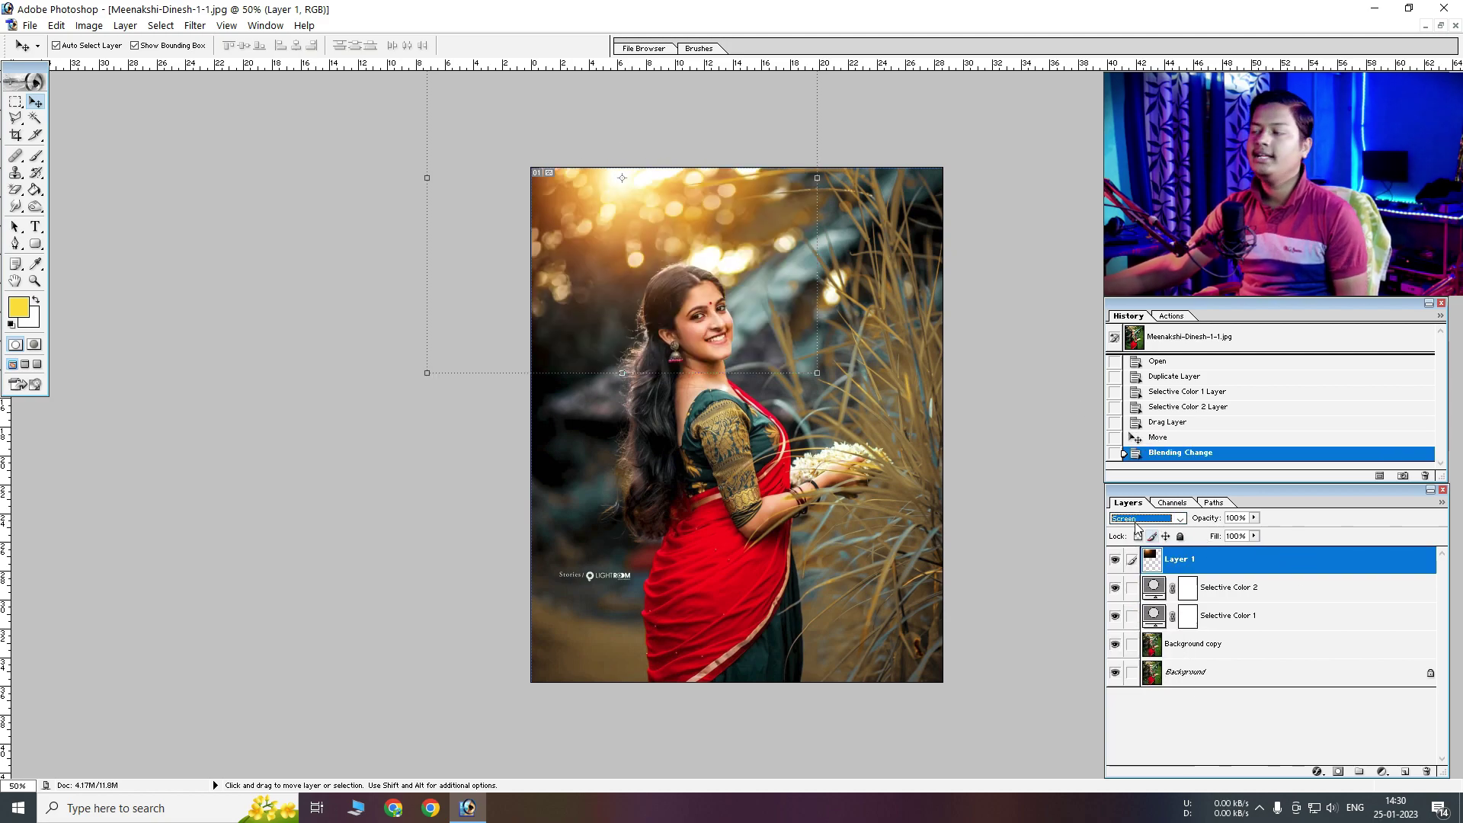
pyautogui.click(641, 178)
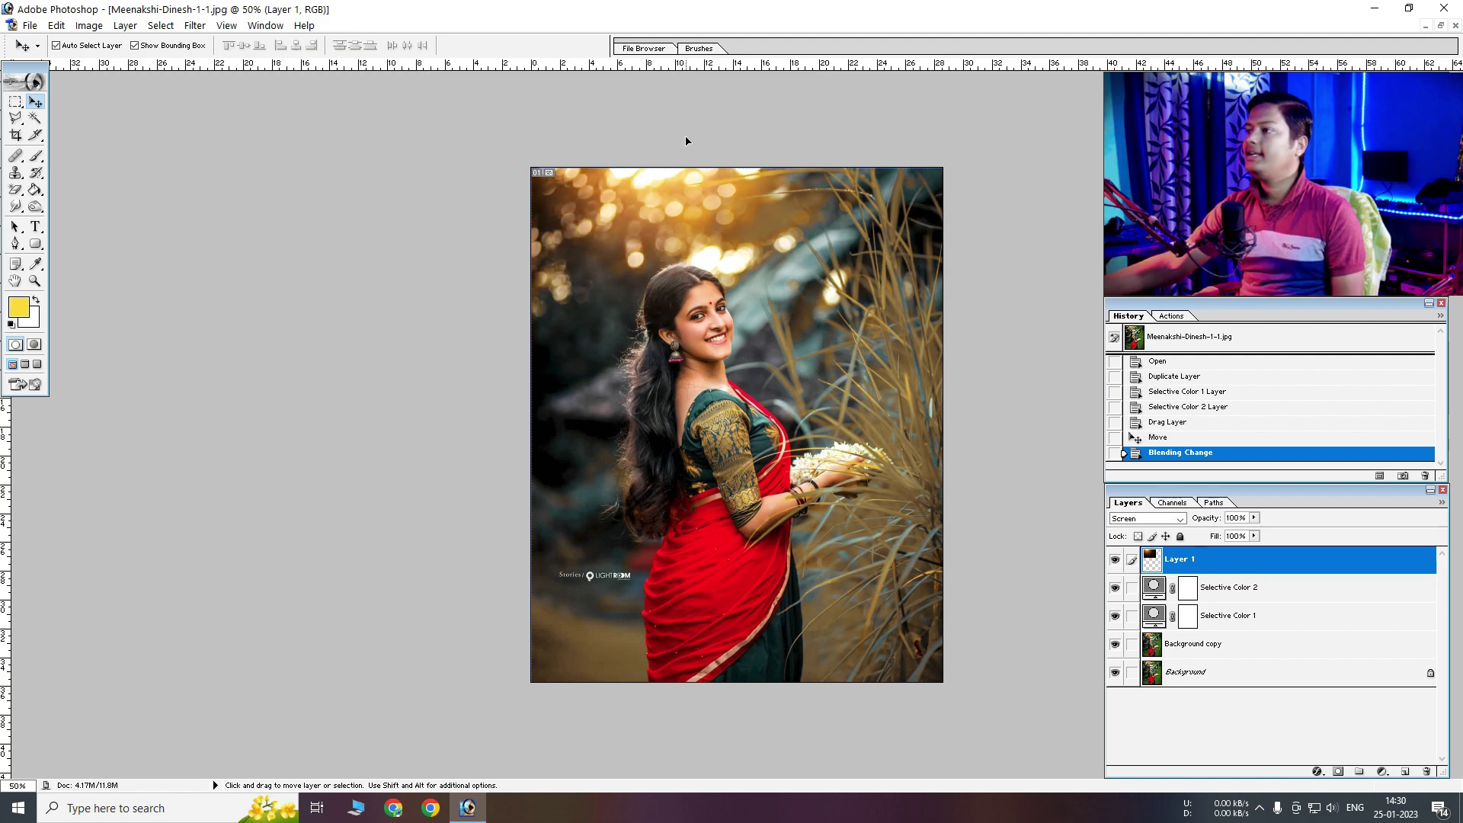
pyautogui.moveTo(693, 132); pyautogui.dragTo(674, 215)
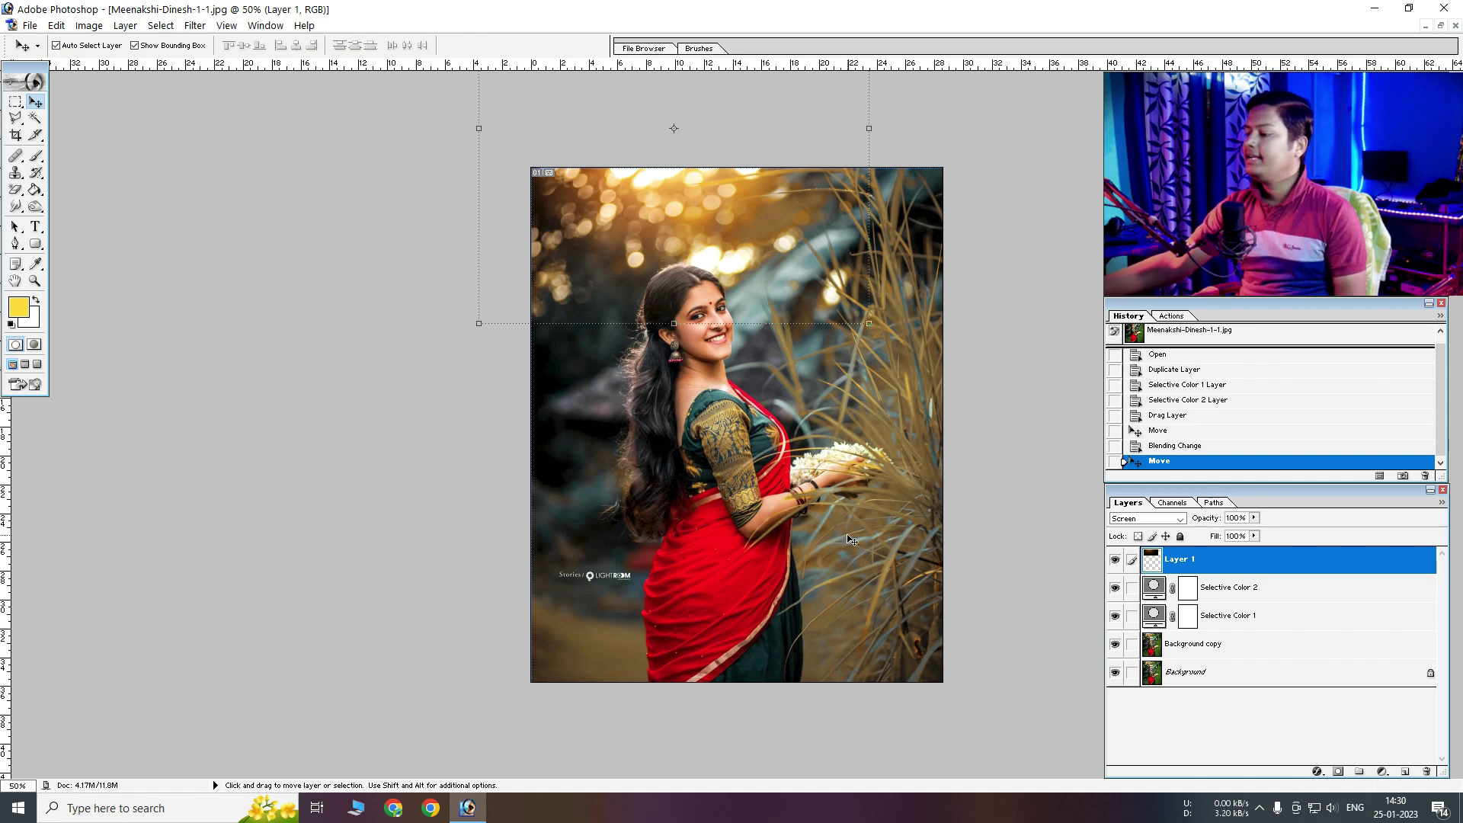
pyautogui.click(1381, 772)
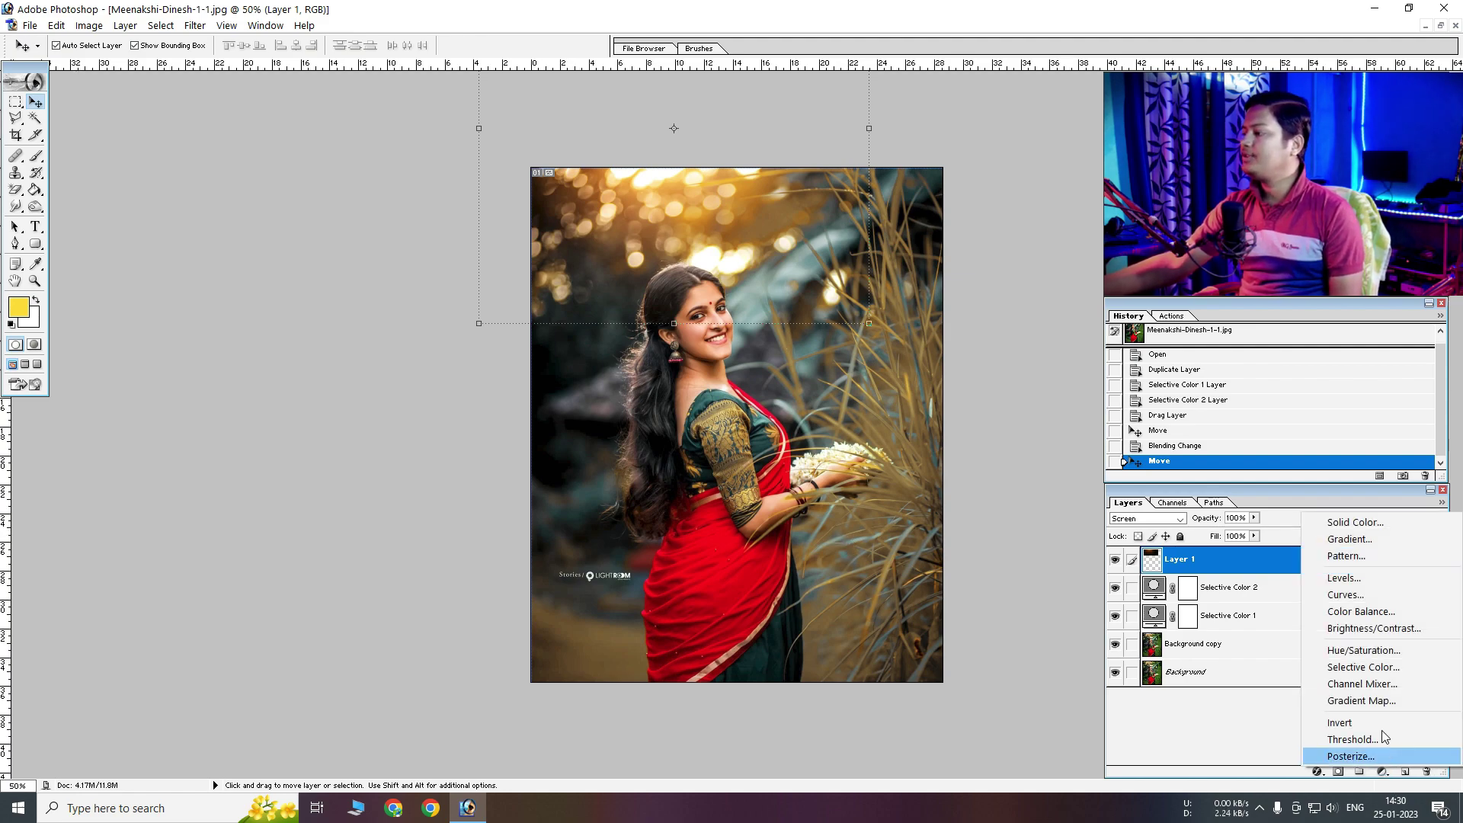
# Add a Color Balance layer with Shadows levels at −20 cyan and −20 magenta
pyautogui.click(1354, 614)
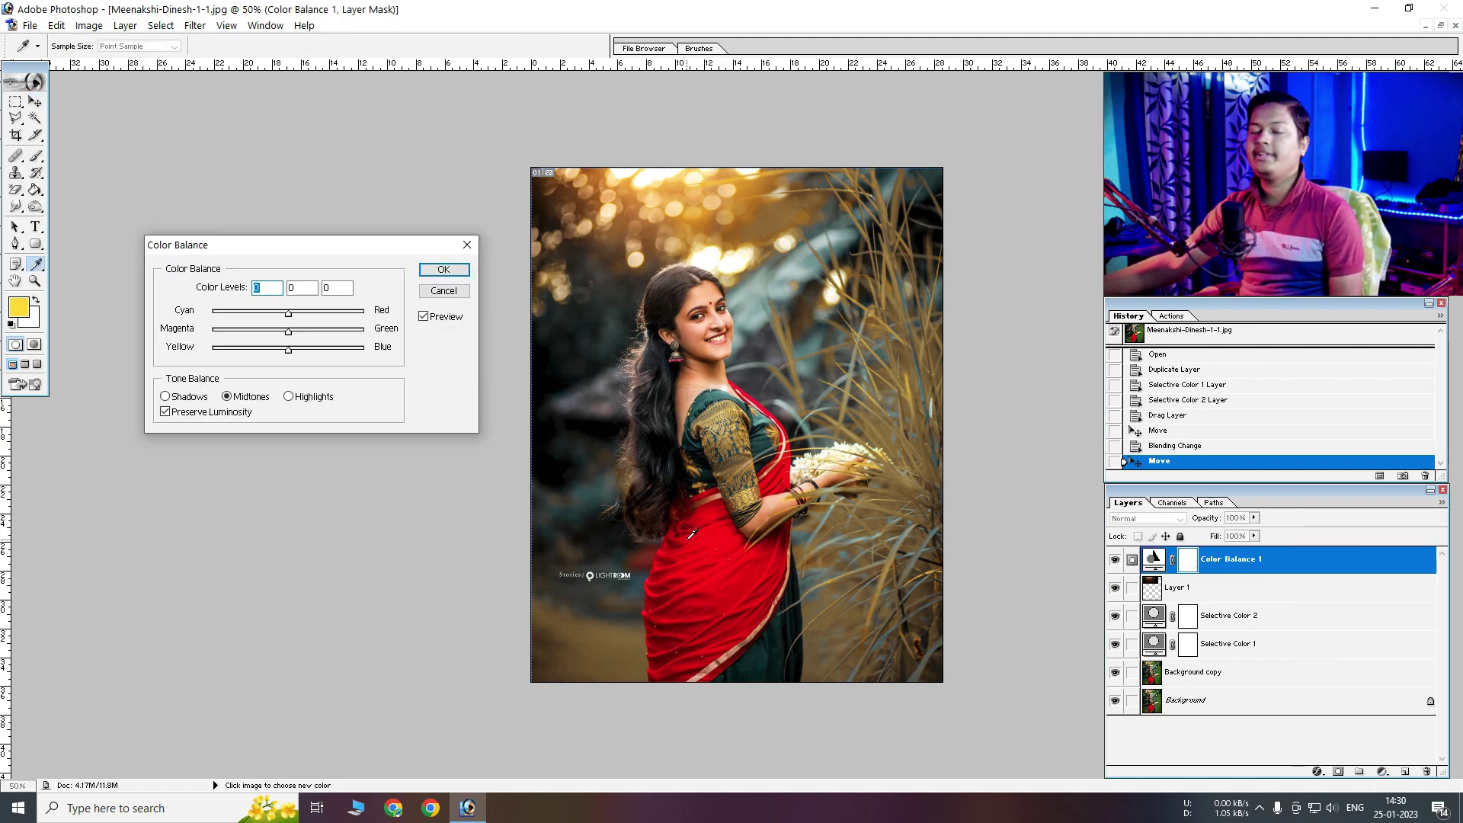
pyautogui.click(166, 396)
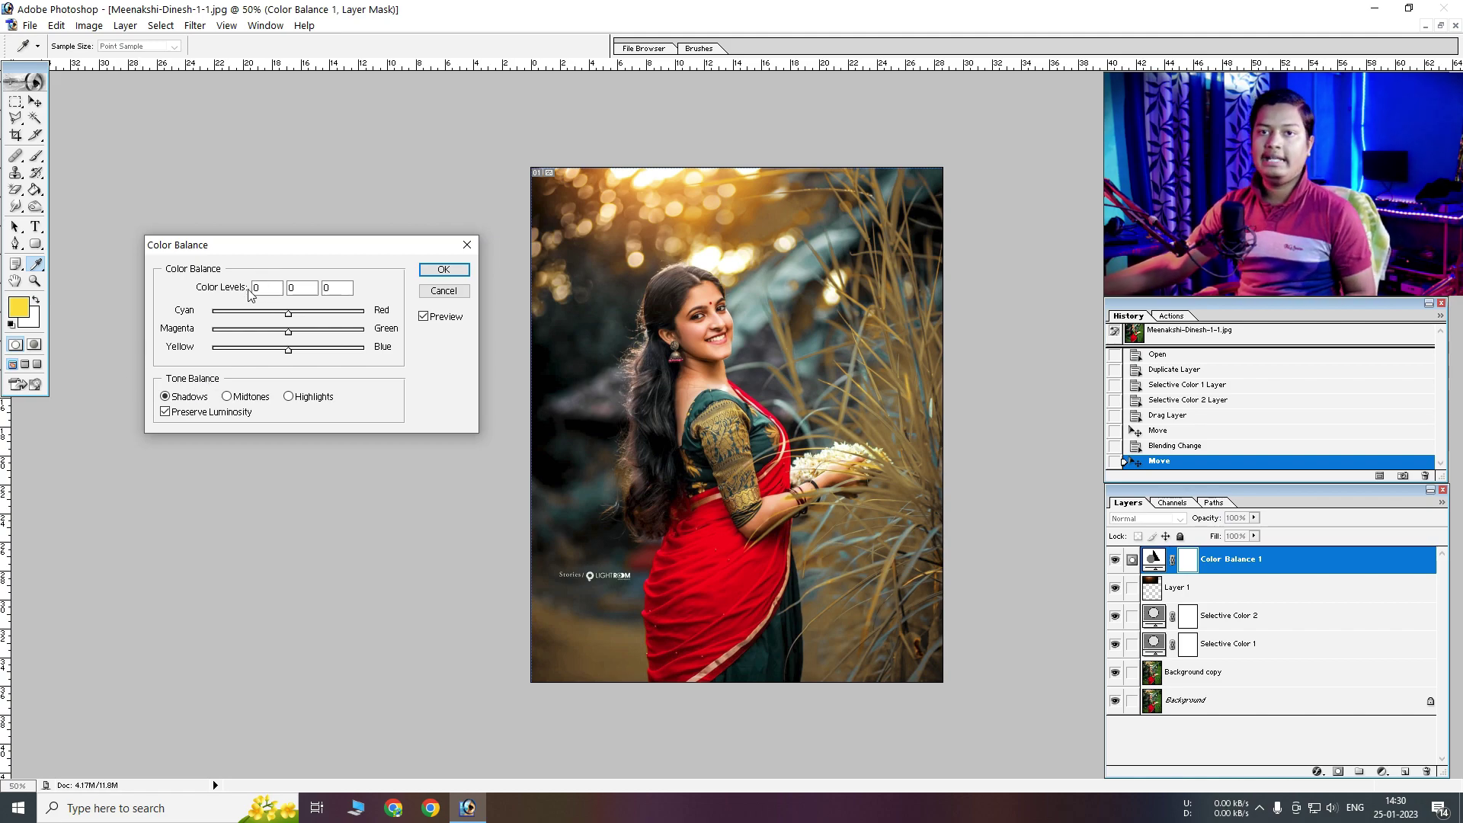
pyautogui.click(297, 288)
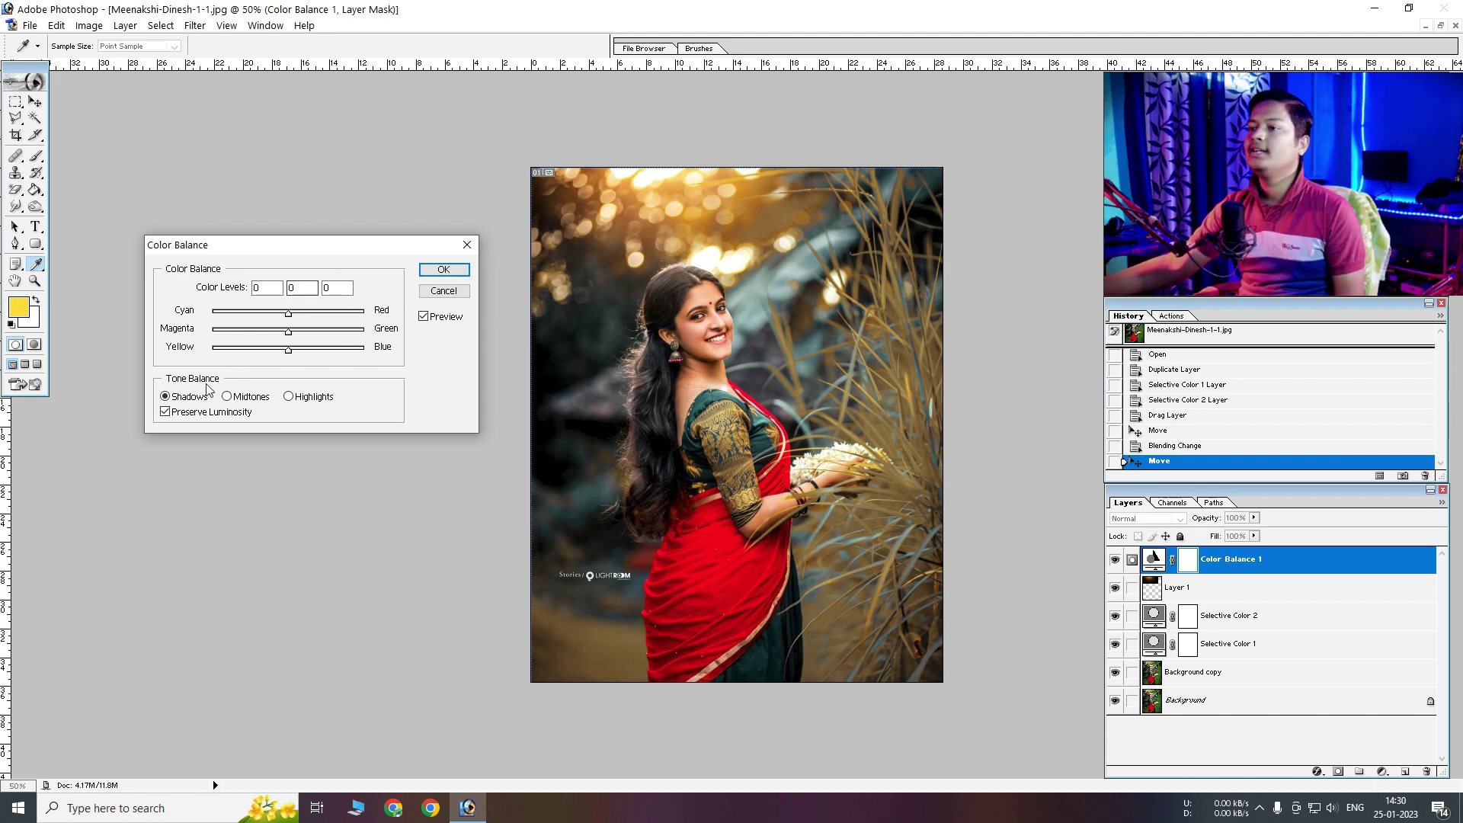
pyautogui.hotkey('shift', 'Tab')
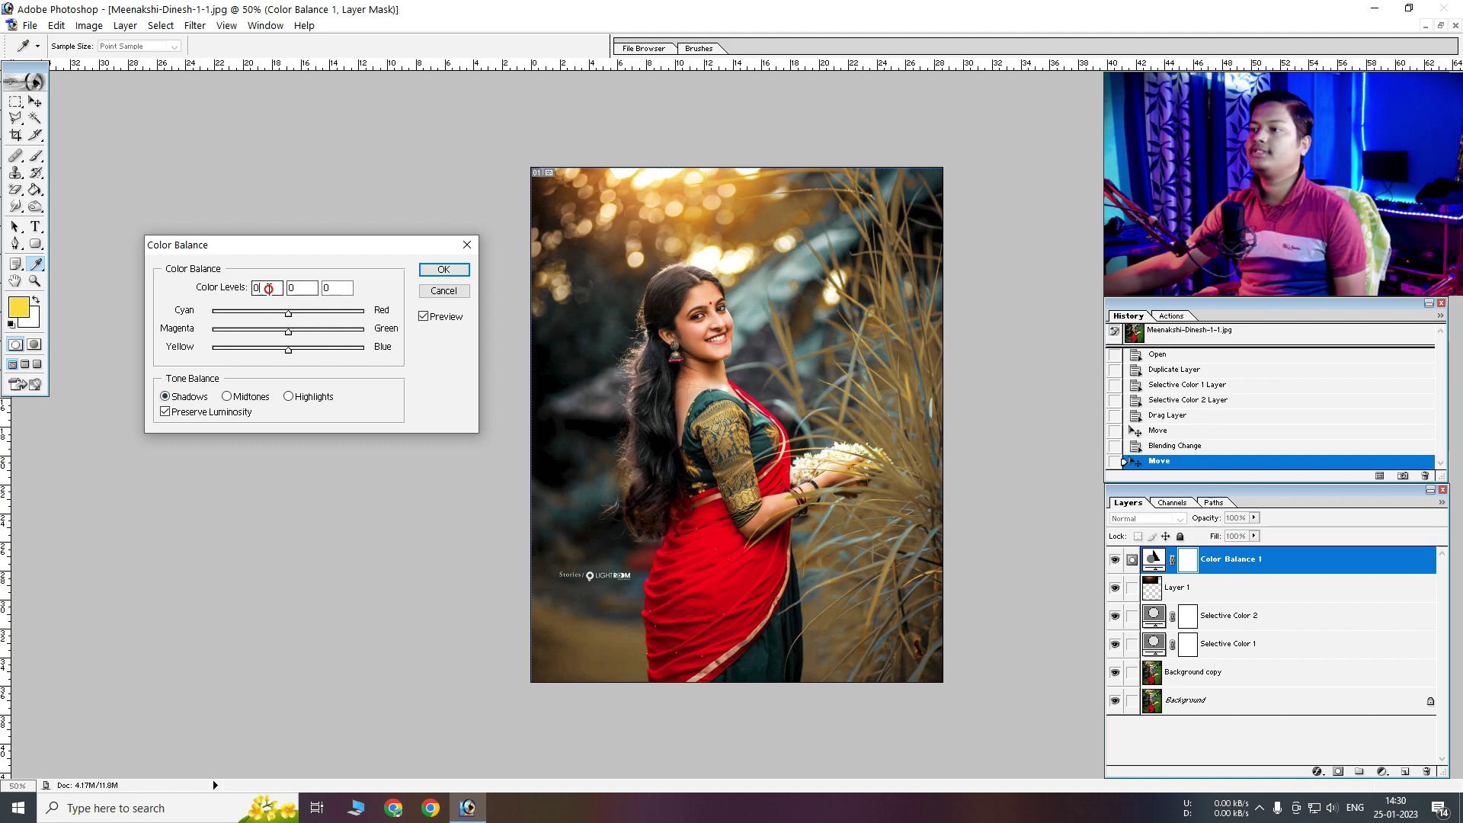
pyautogui.write('-20')
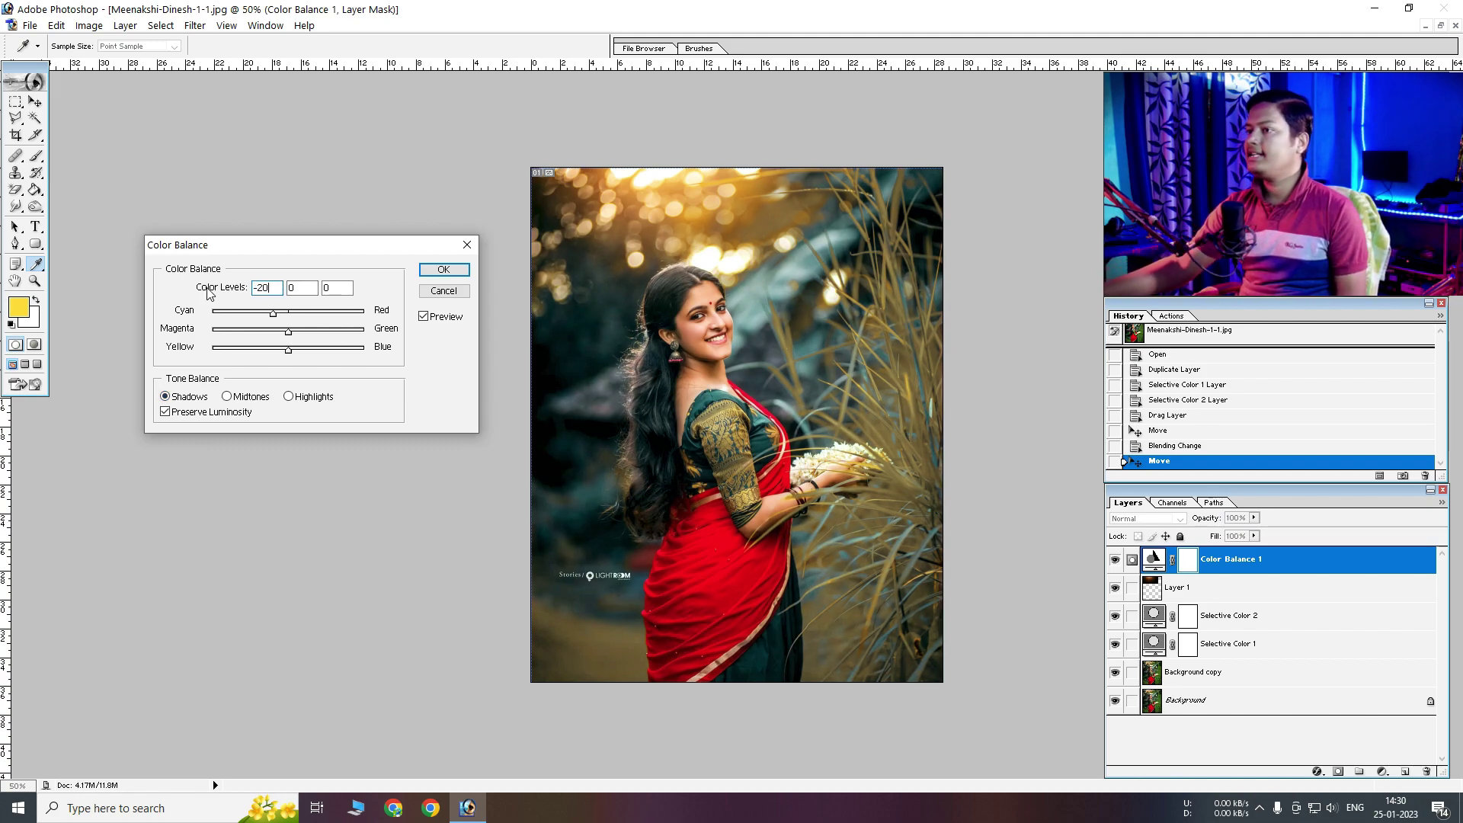
pyautogui.press('Tab')
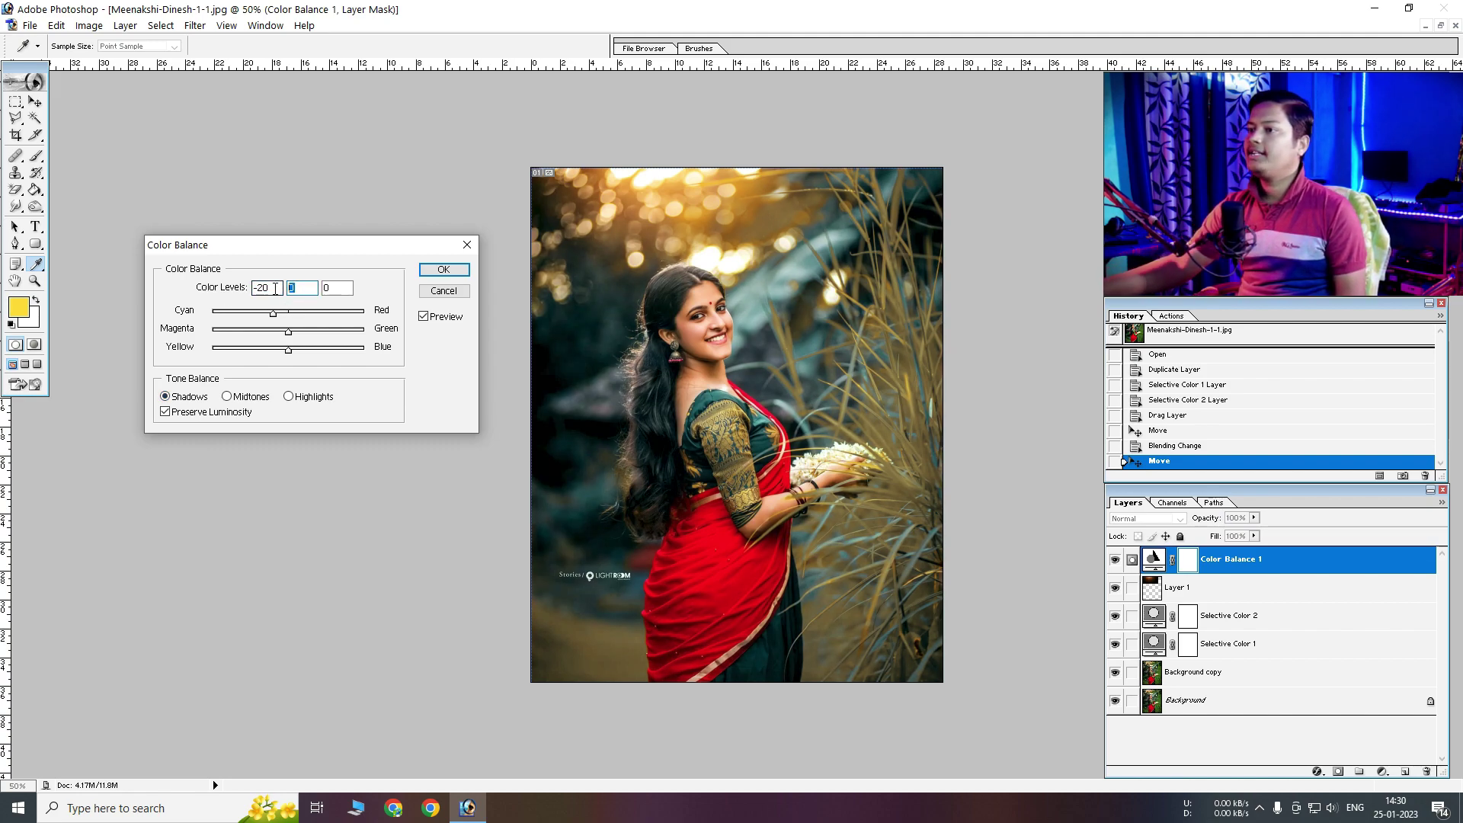
pyautogui.write('-20')
pyautogui.press('Tab')
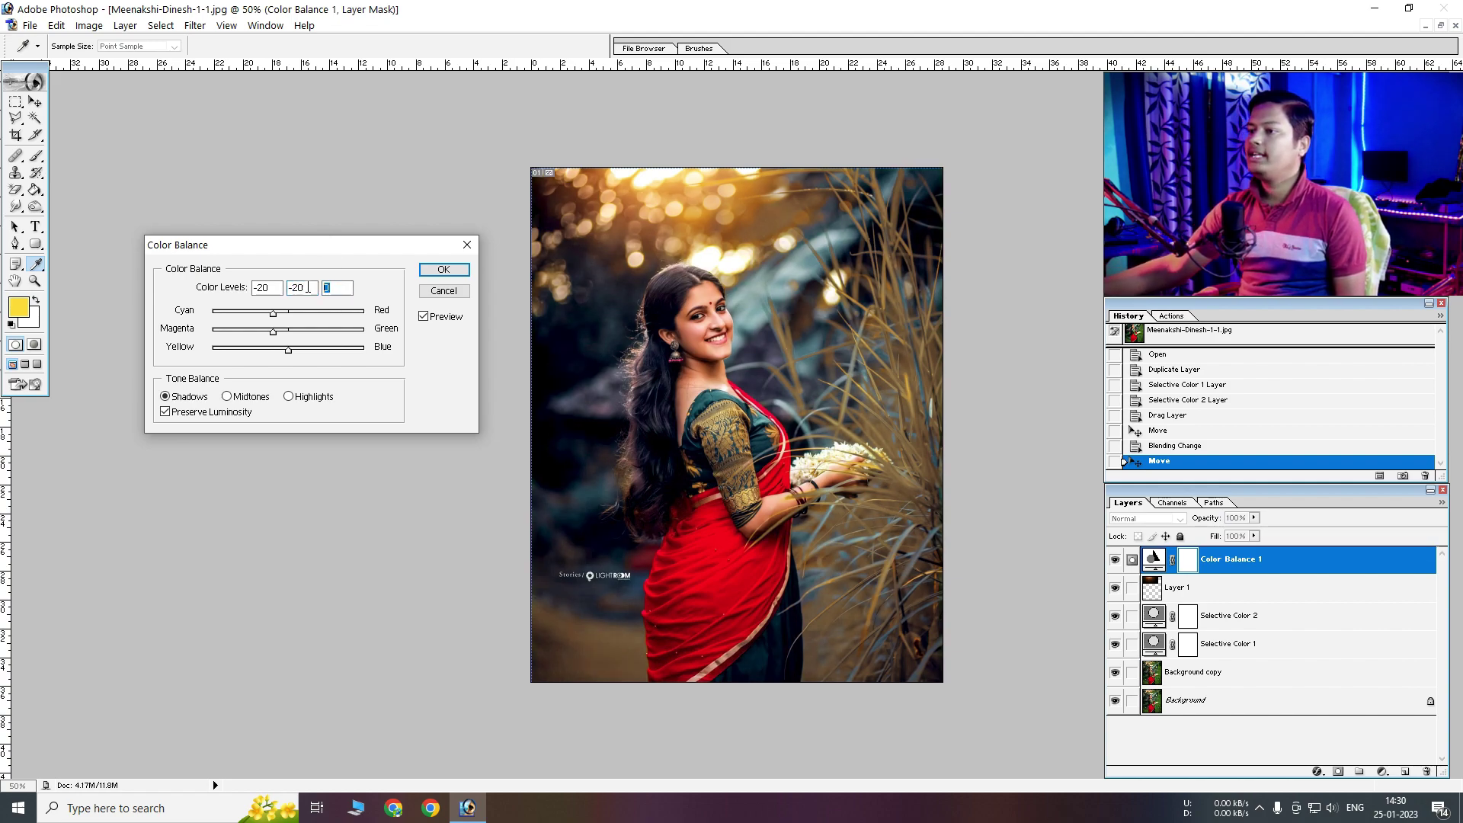
pyautogui.write('-15')
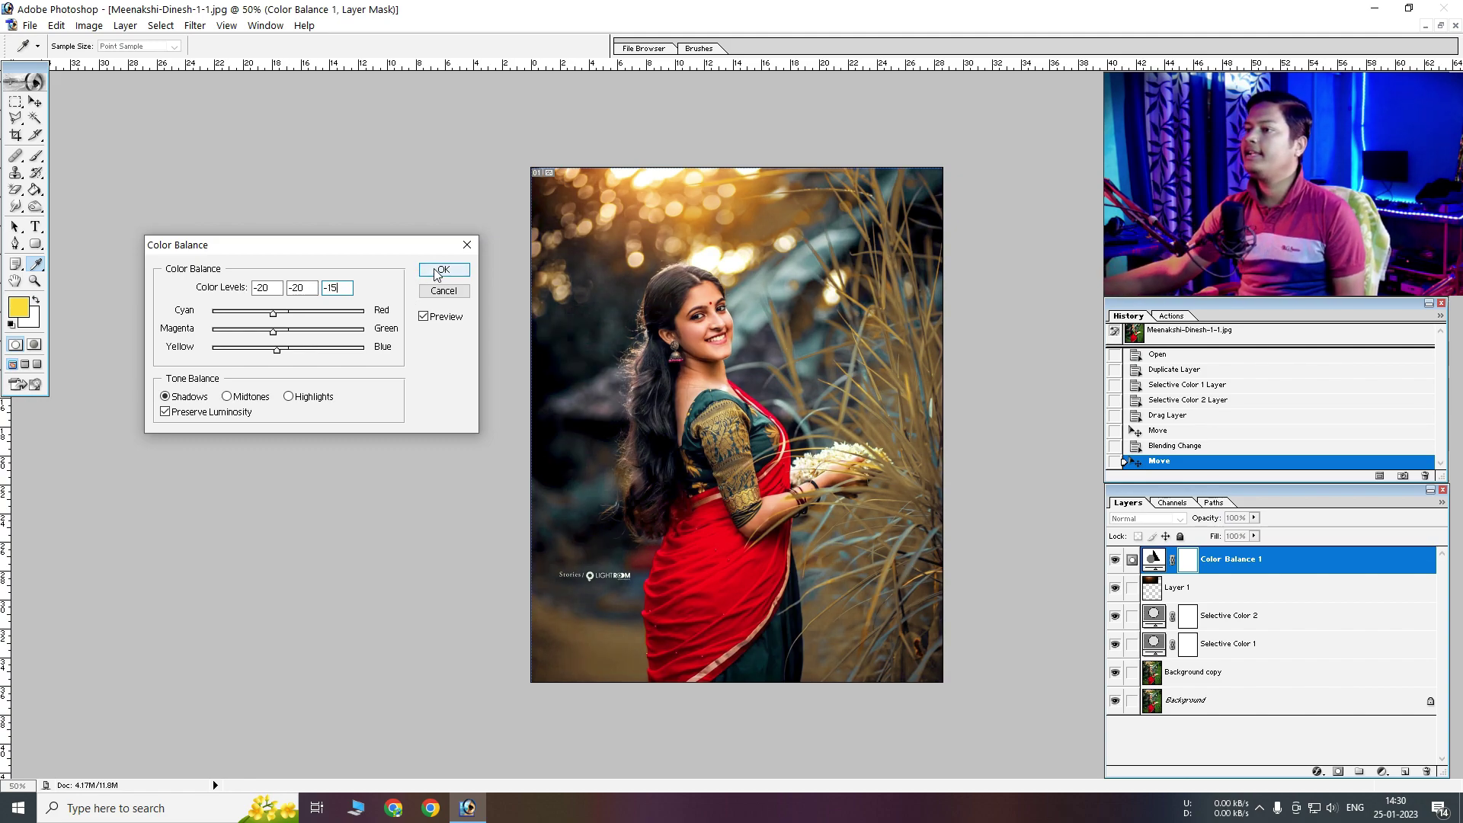
# Apply Color Balance 1 and toggle its visibility to compare before and after
pyautogui.click(445, 270)
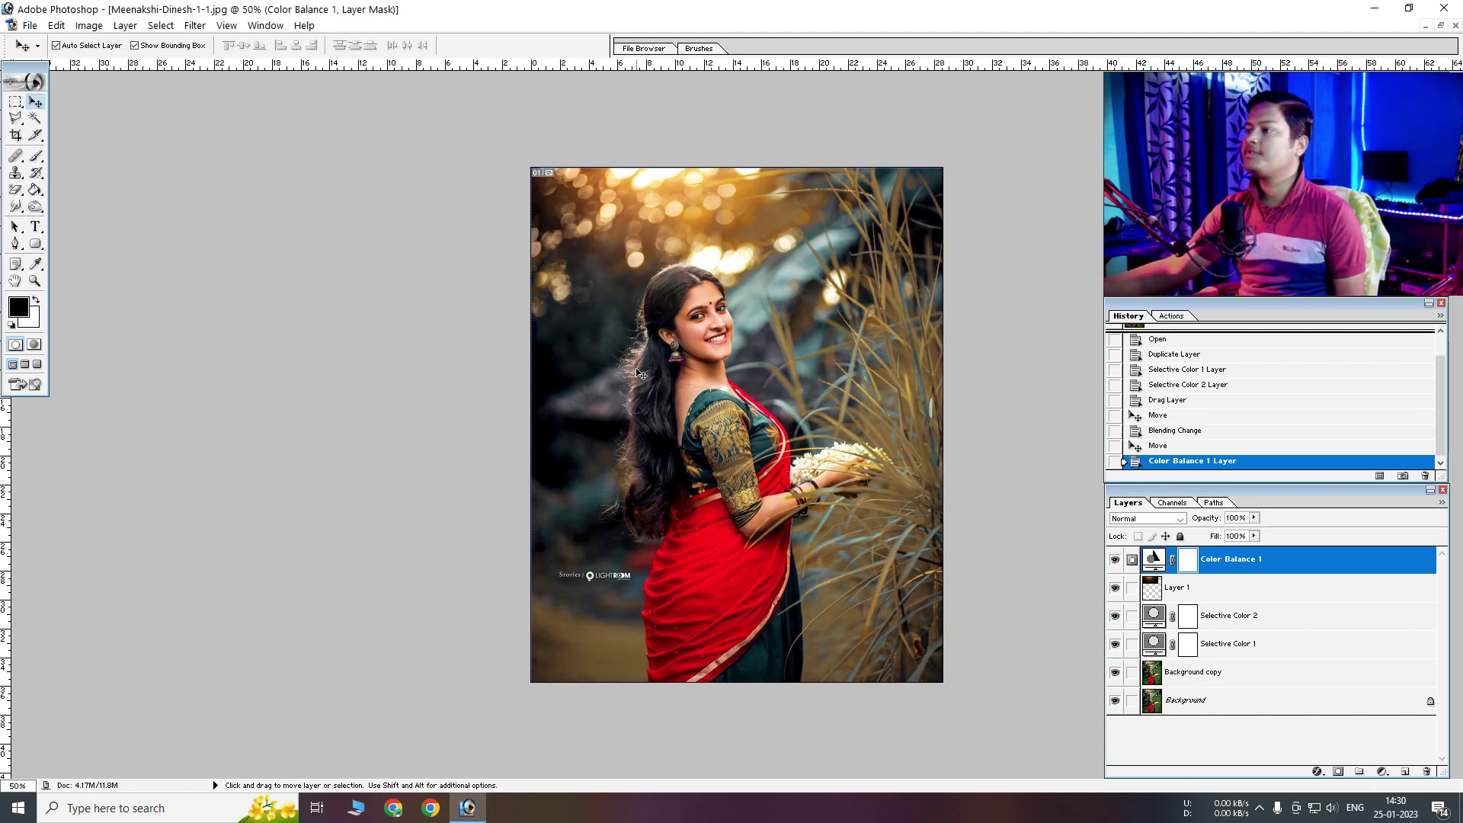
pyautogui.click(1116, 562)
pyautogui.click(1115, 561)
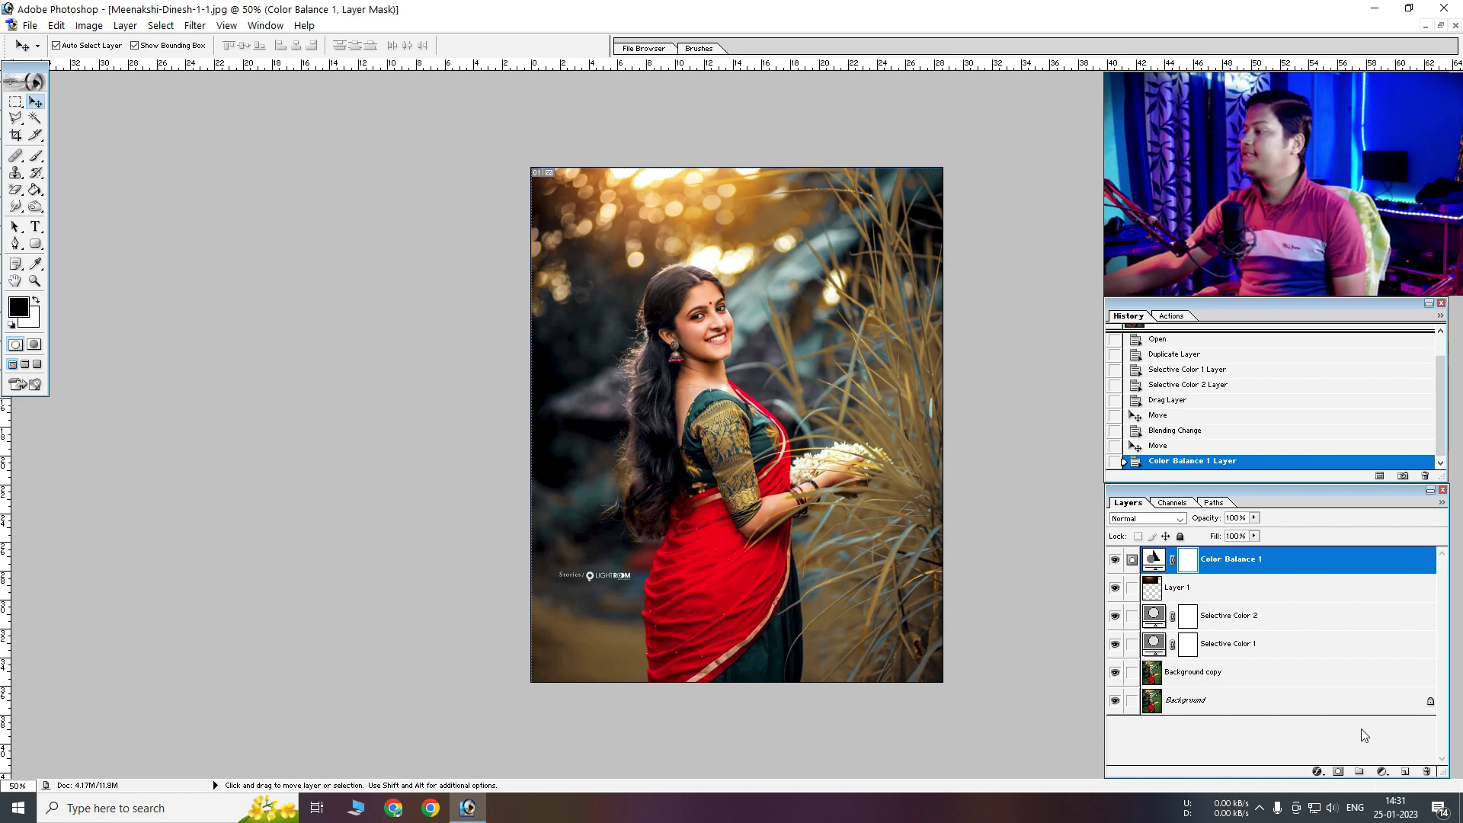
pyautogui.click(1379, 771)
# Add Selective Color 3 with Blues at Cyan +100, Magenta −20 and Yellow +100
pyautogui.click(1353, 674)
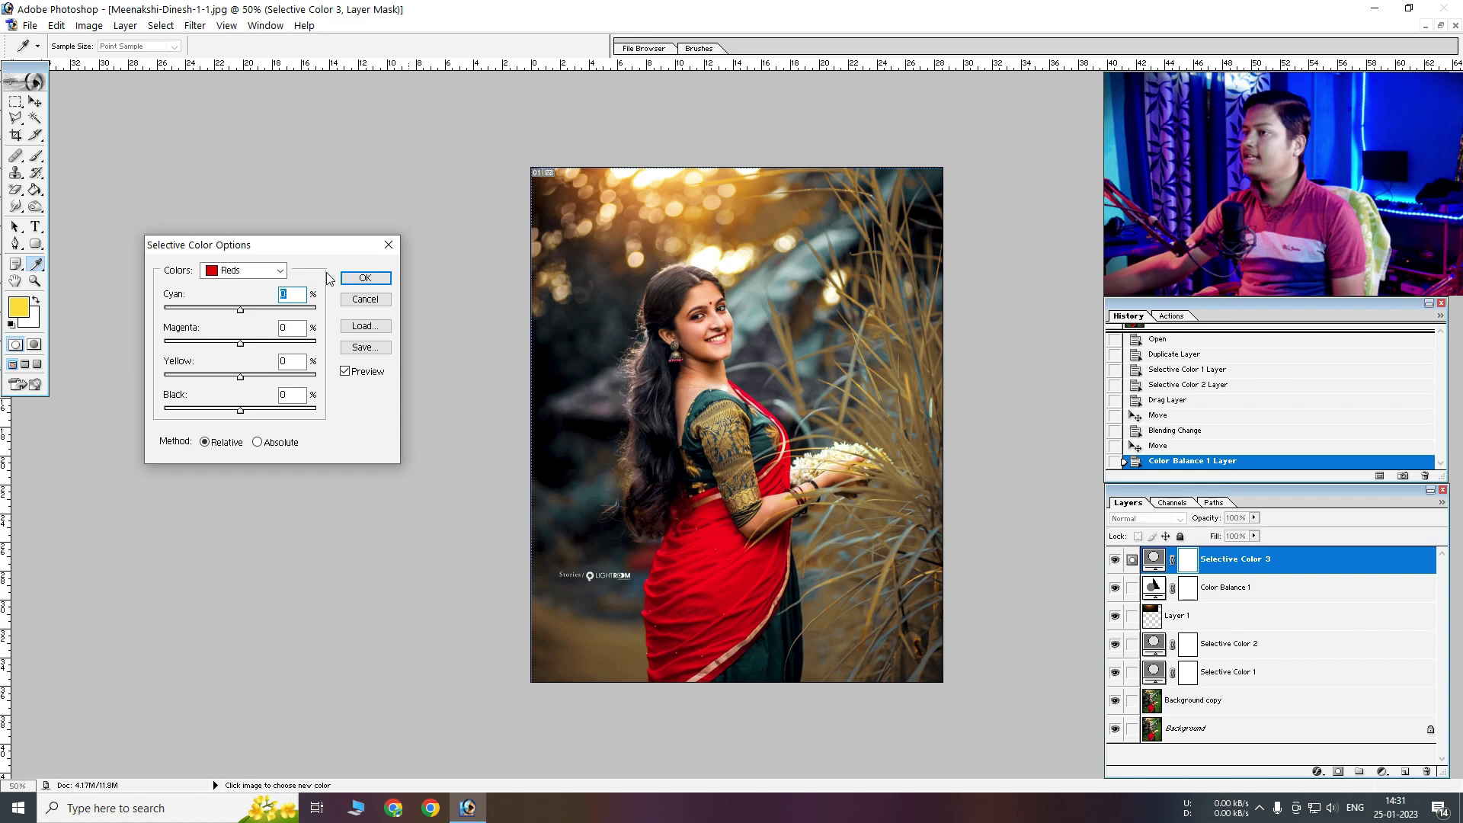
pyautogui.click(255, 271)
pyautogui.click(236, 336)
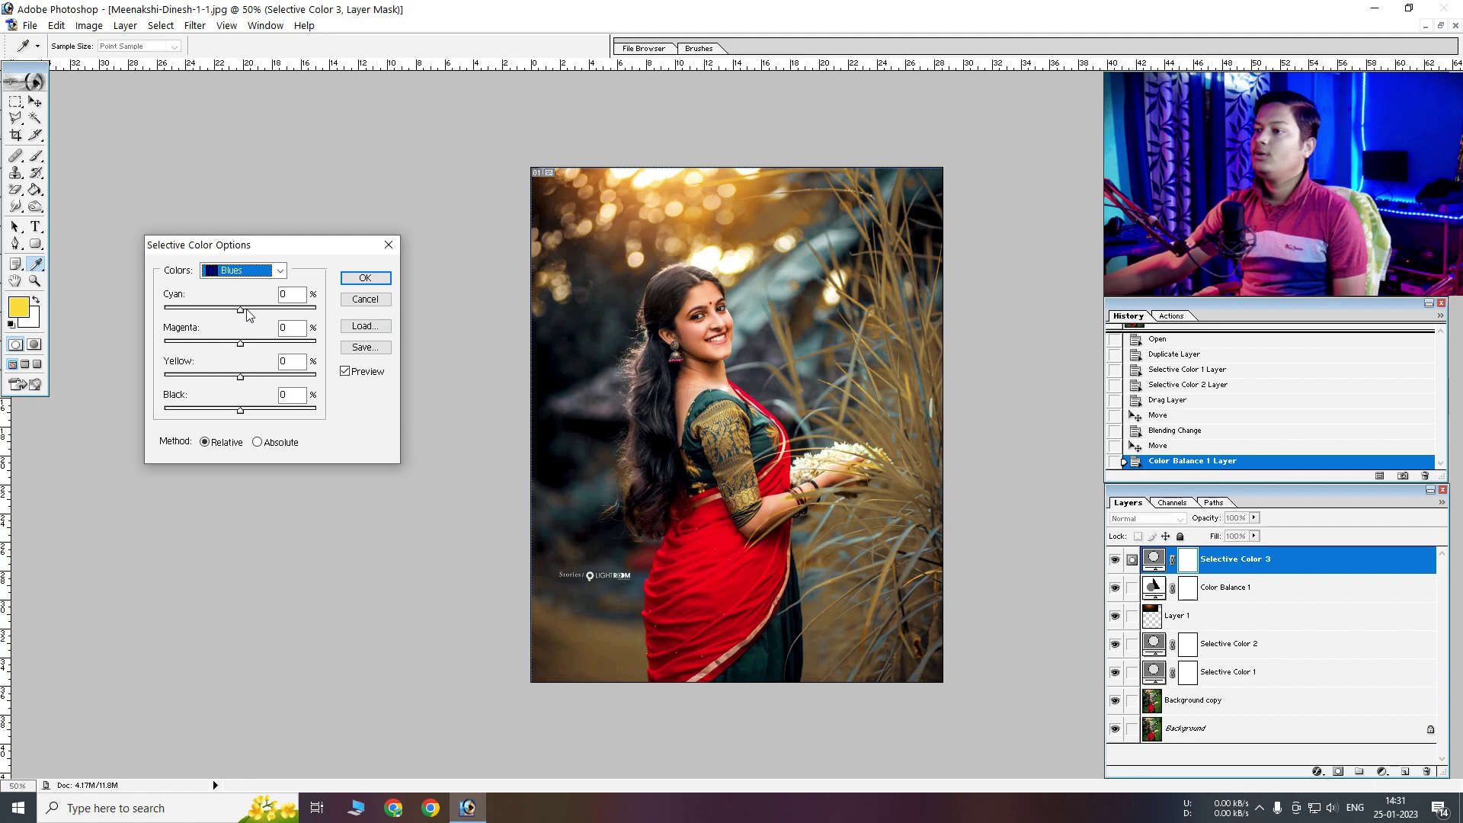
pyautogui.moveTo(242, 311); pyautogui.dragTo(431, 312)
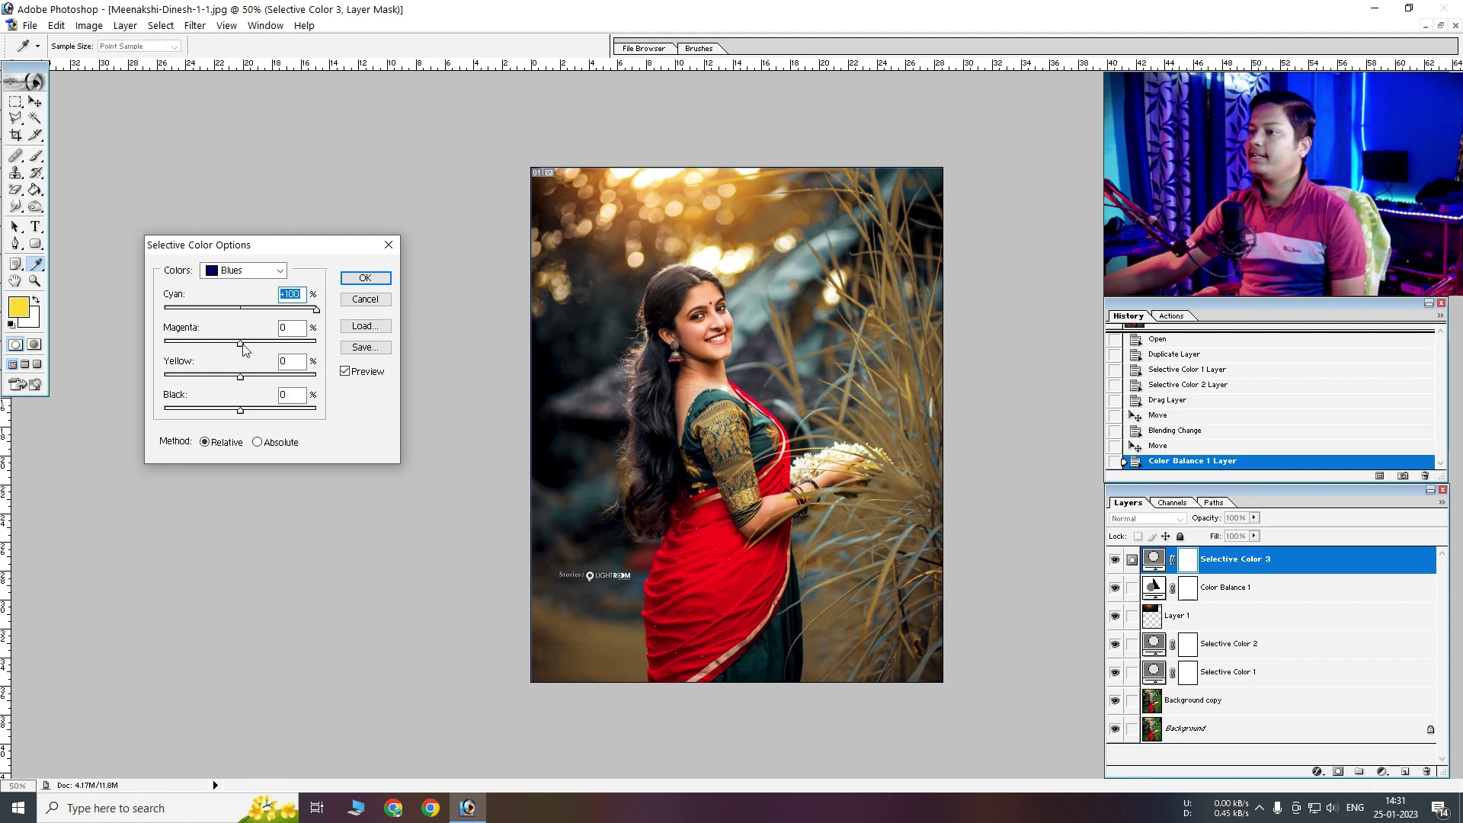
pyautogui.doubleClick(292, 326)
pyautogui.write('-')
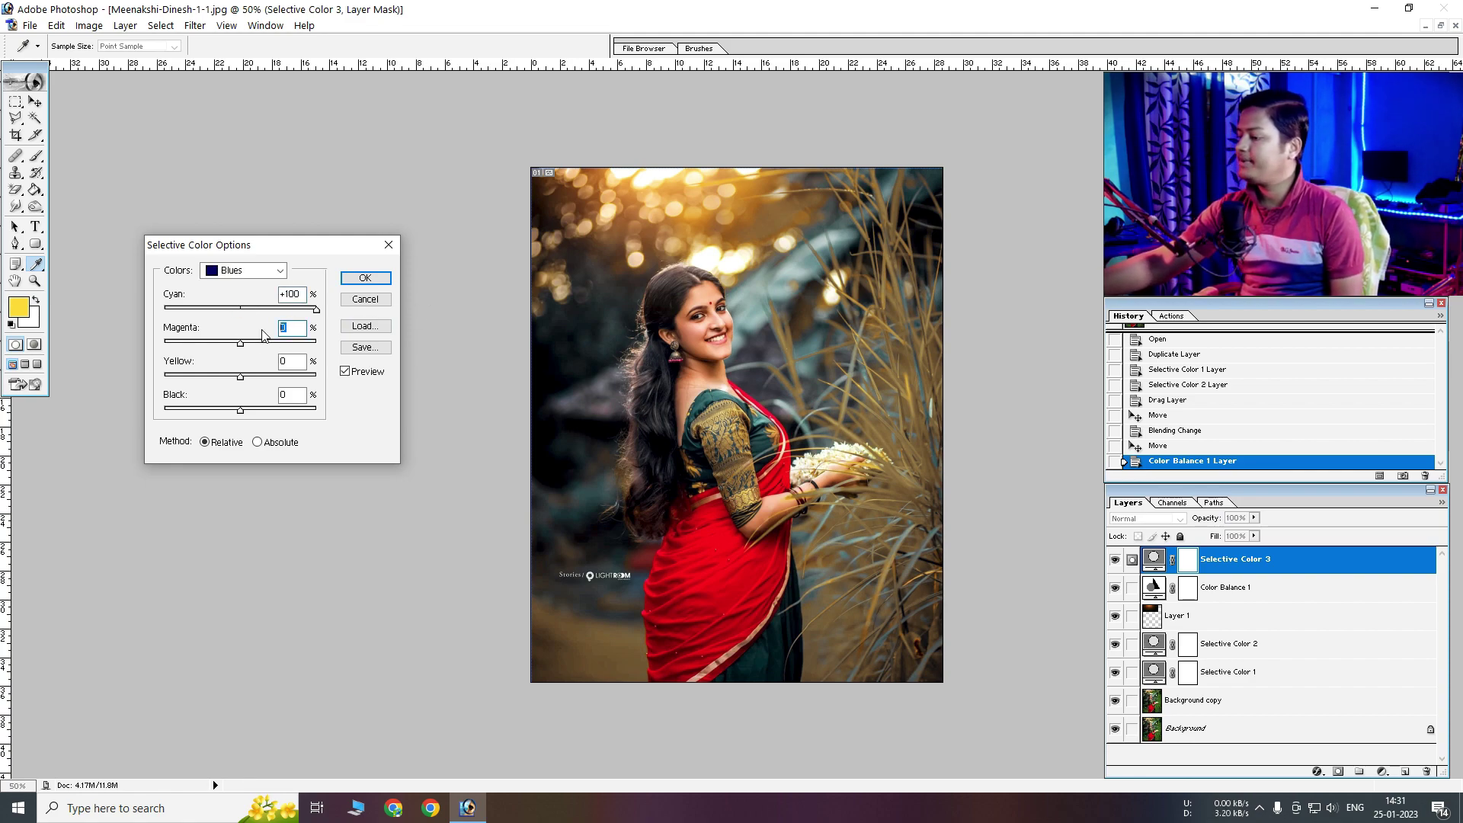
pyautogui.write('20')
pyautogui.press('Tab')
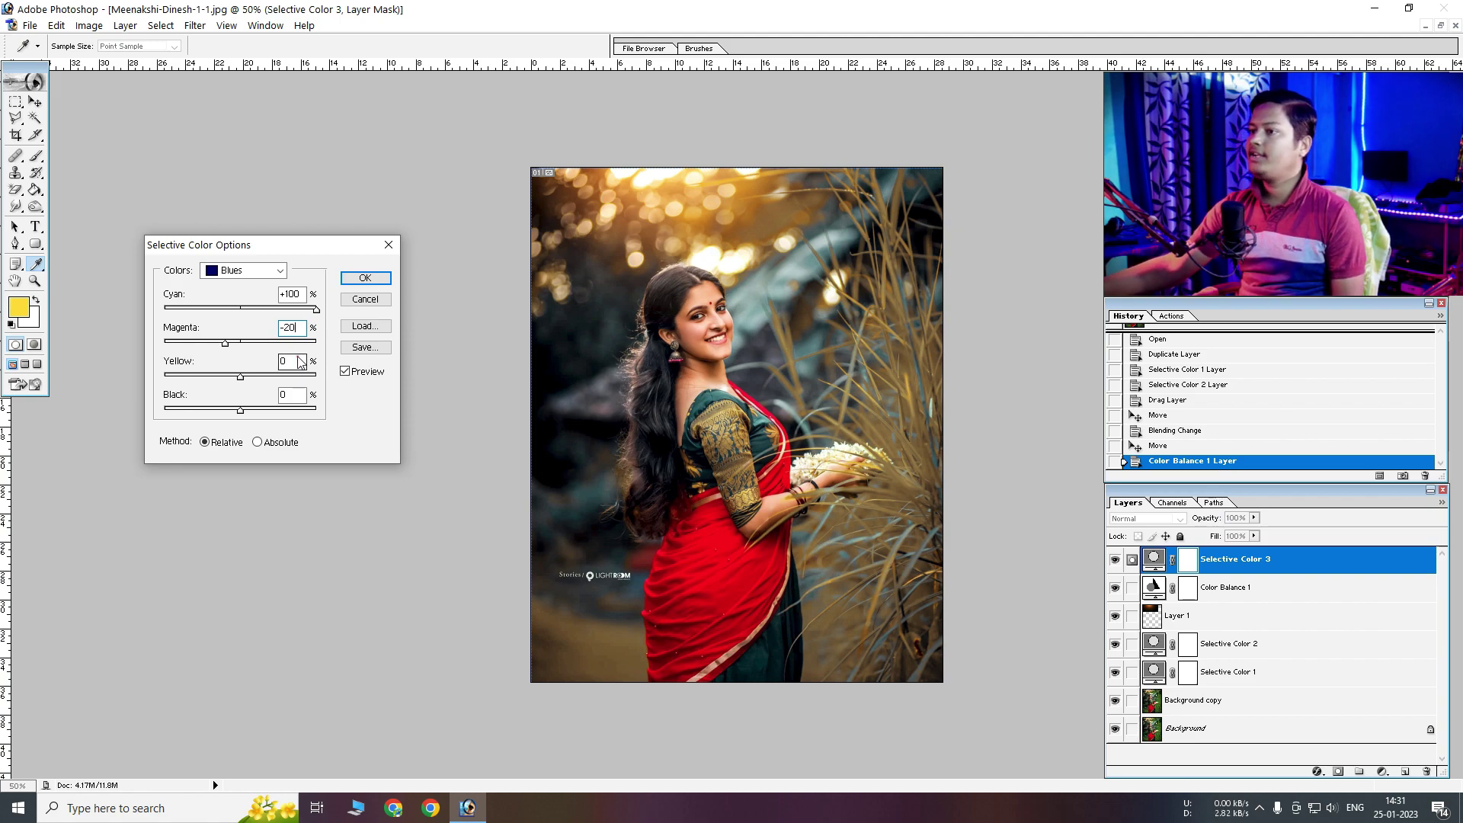
pyautogui.write('100')
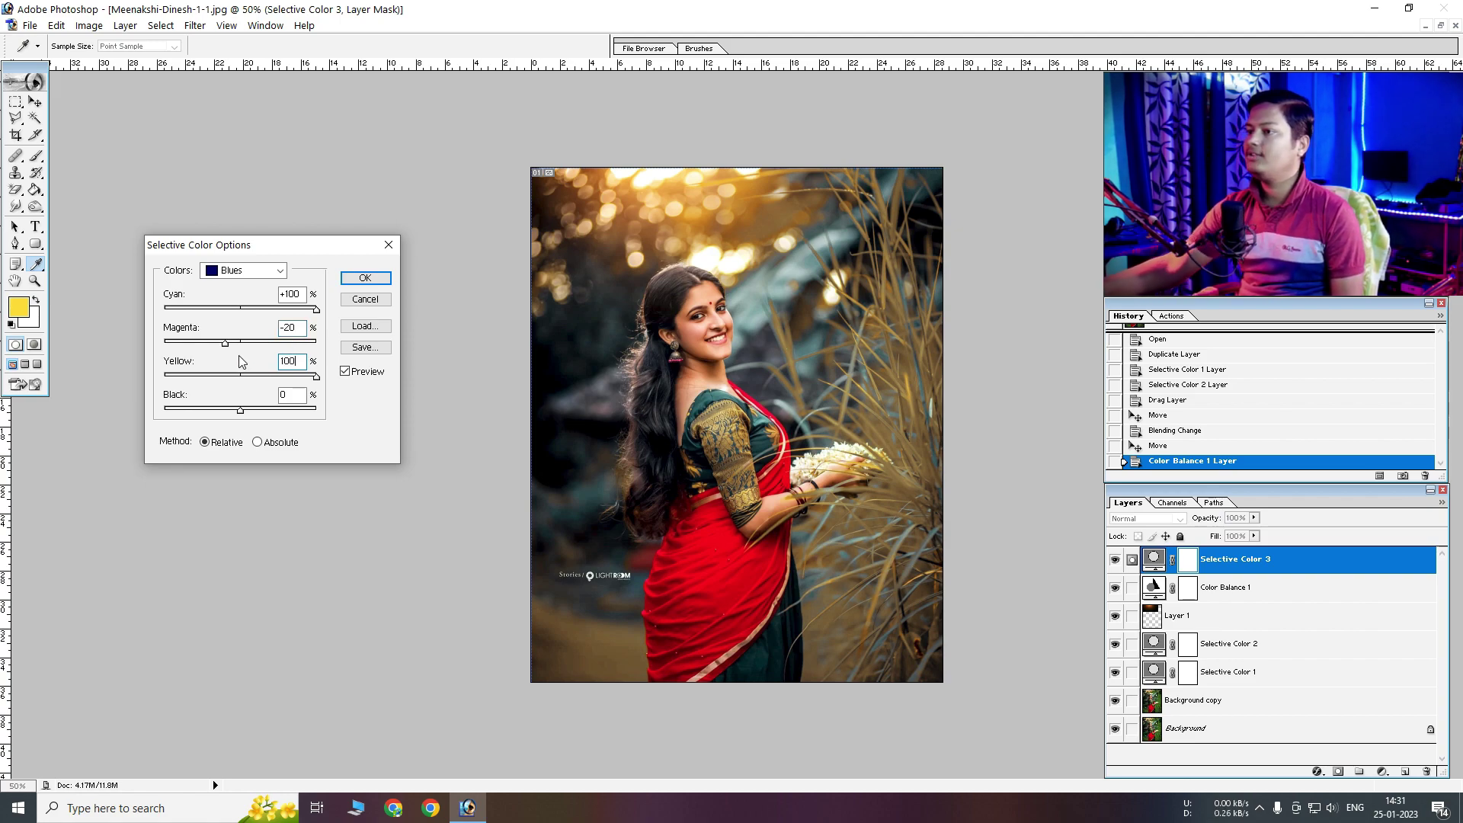
pyautogui.click(365, 278)
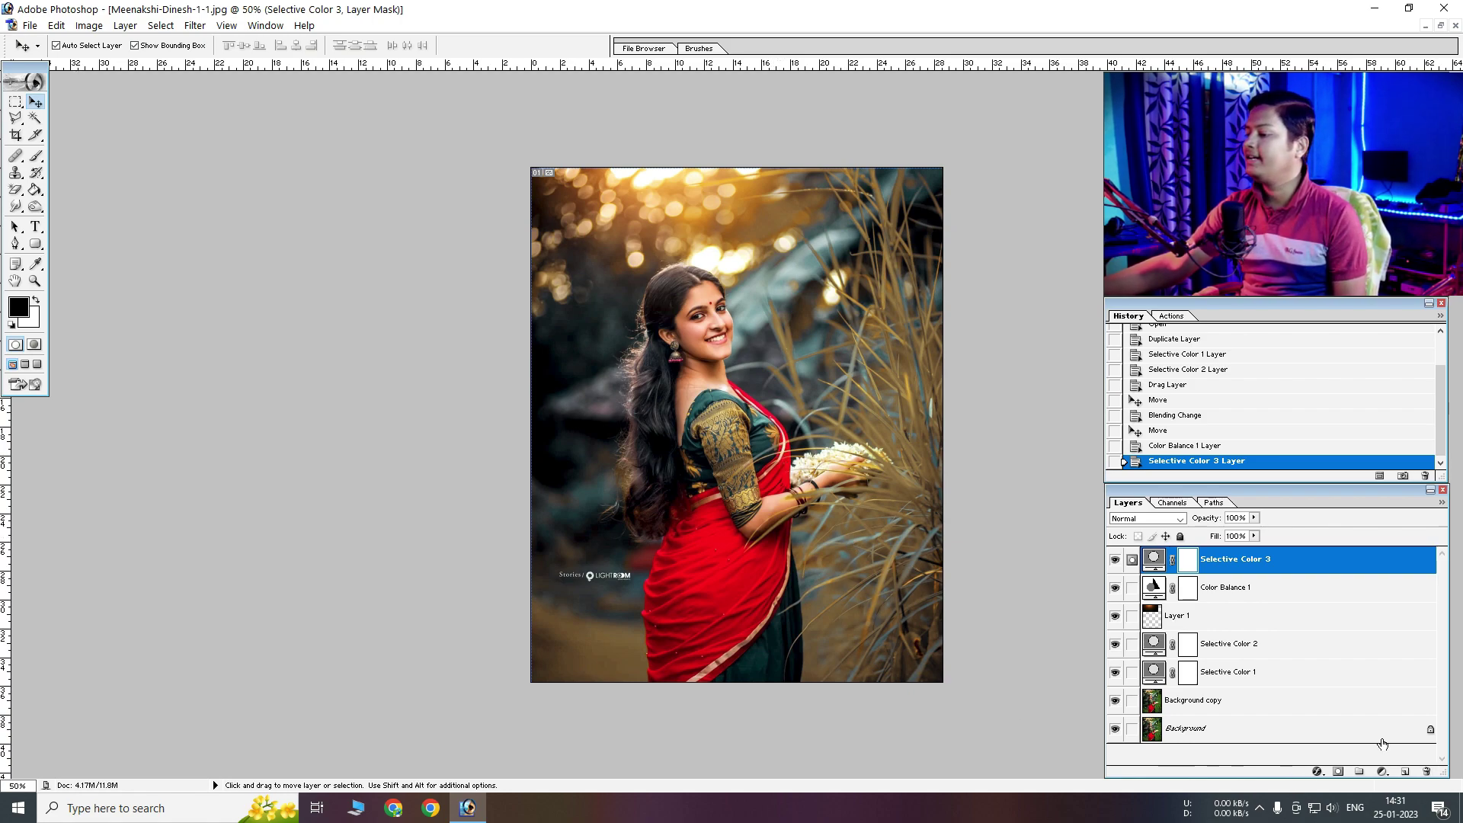
# Add Curves 1 with a lifted black point and soft S-curve, then compare it on and off
pyautogui.click(1382, 772)
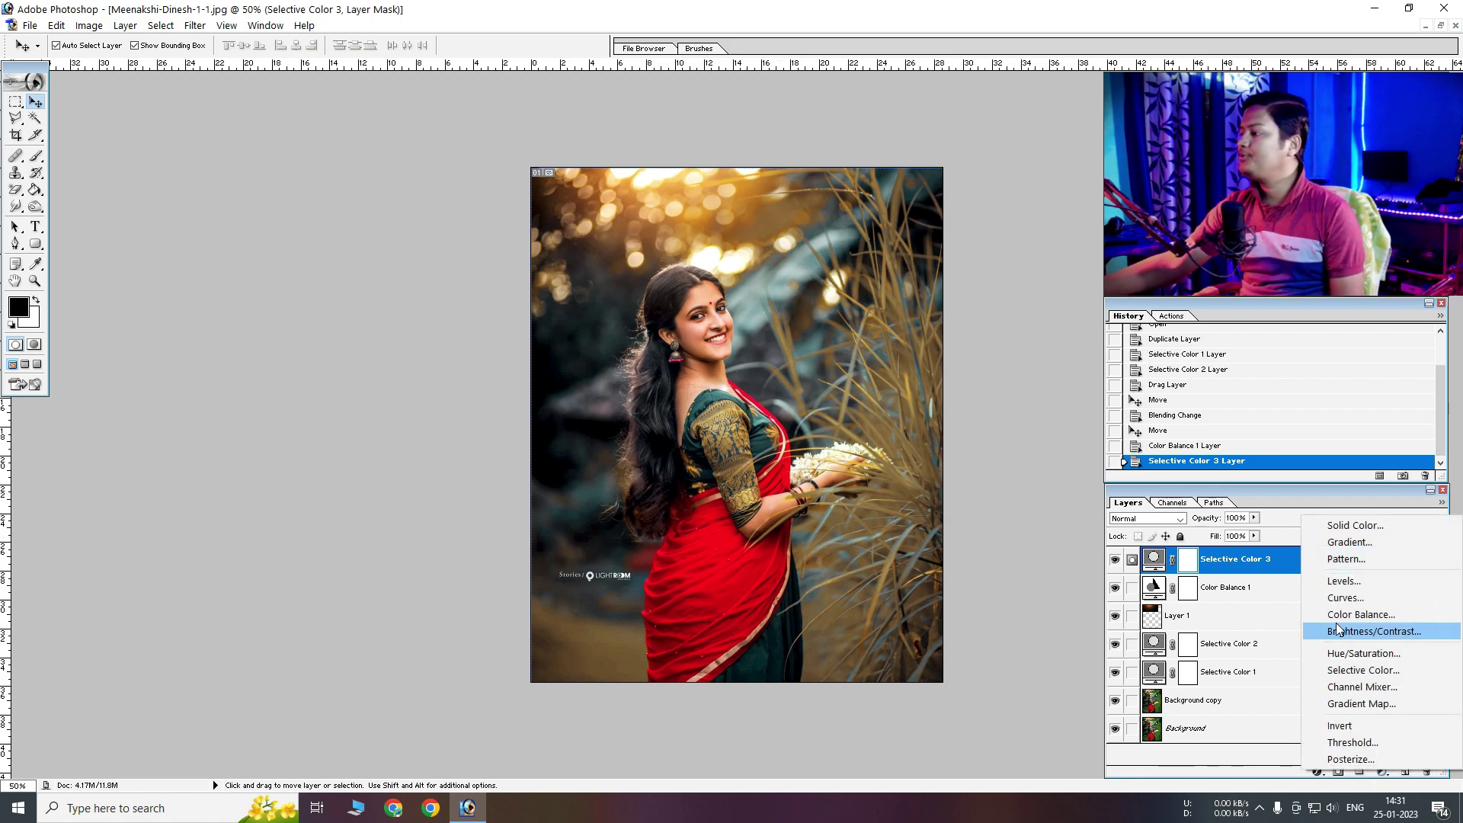
pyautogui.click(1345, 597)
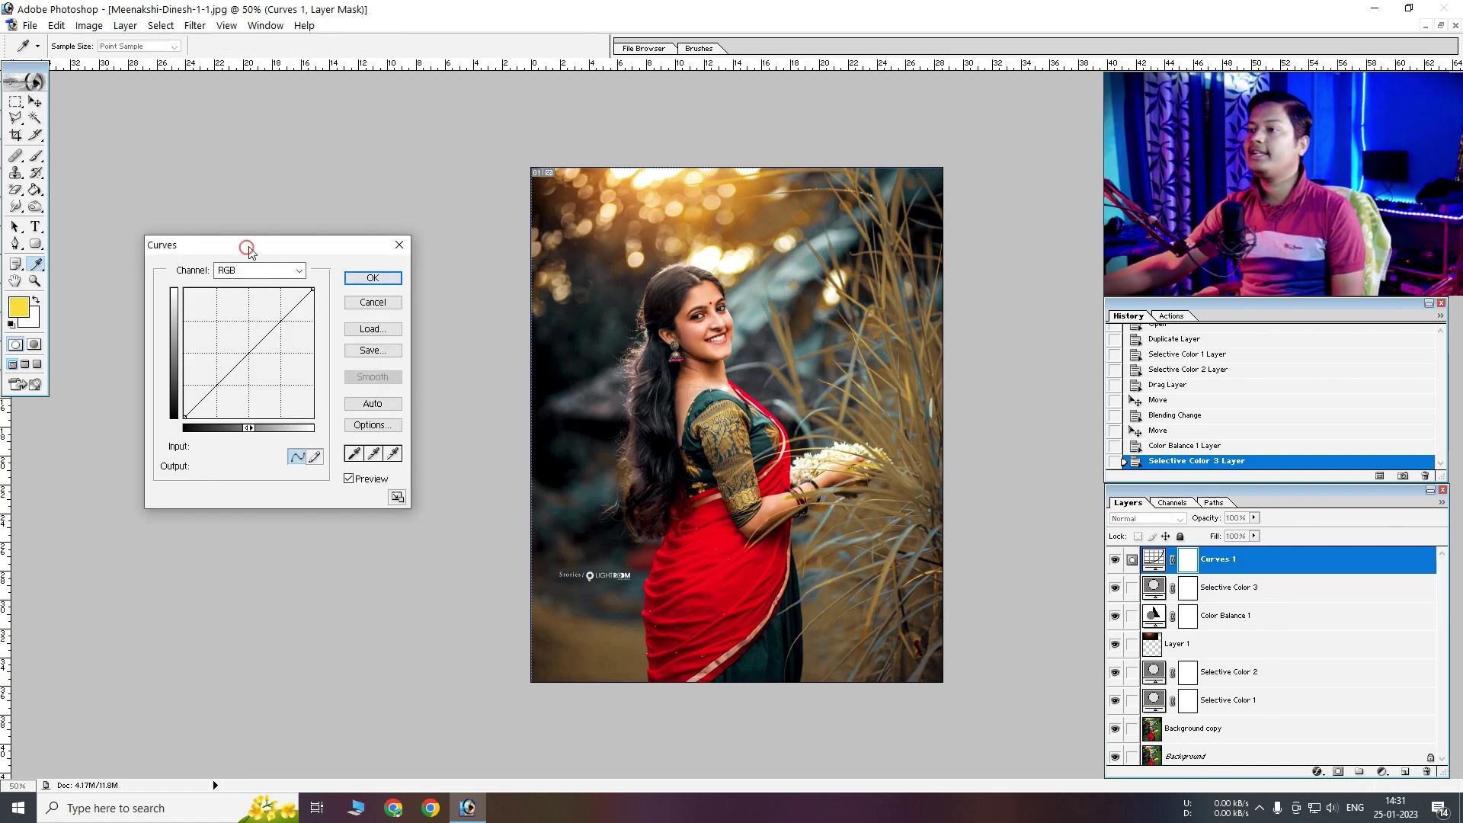
pyautogui.moveTo(247, 245); pyautogui.dragTo(262, 247)
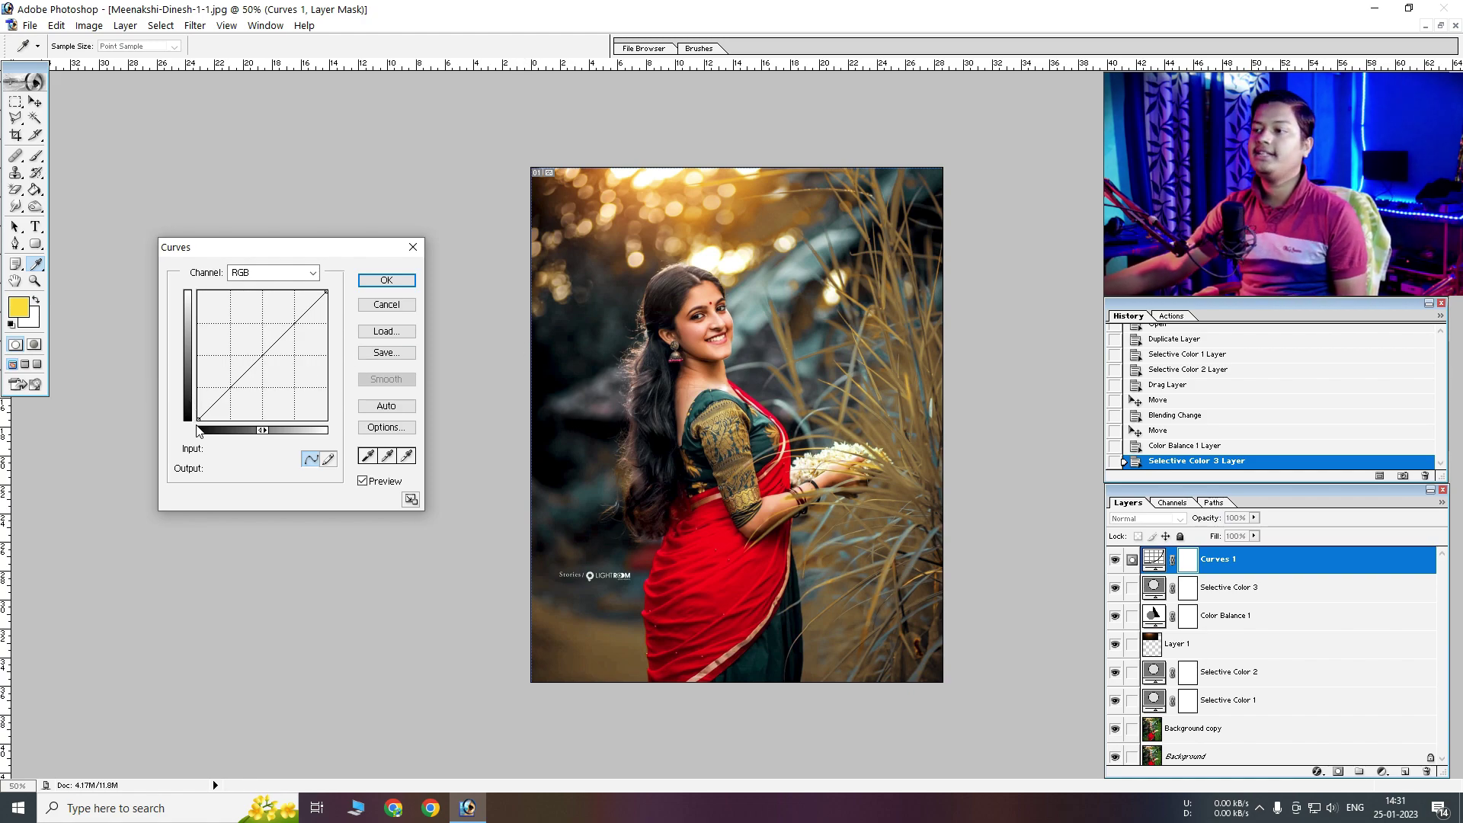
pyautogui.moveTo(200, 418); pyautogui.dragTo(198, 408)
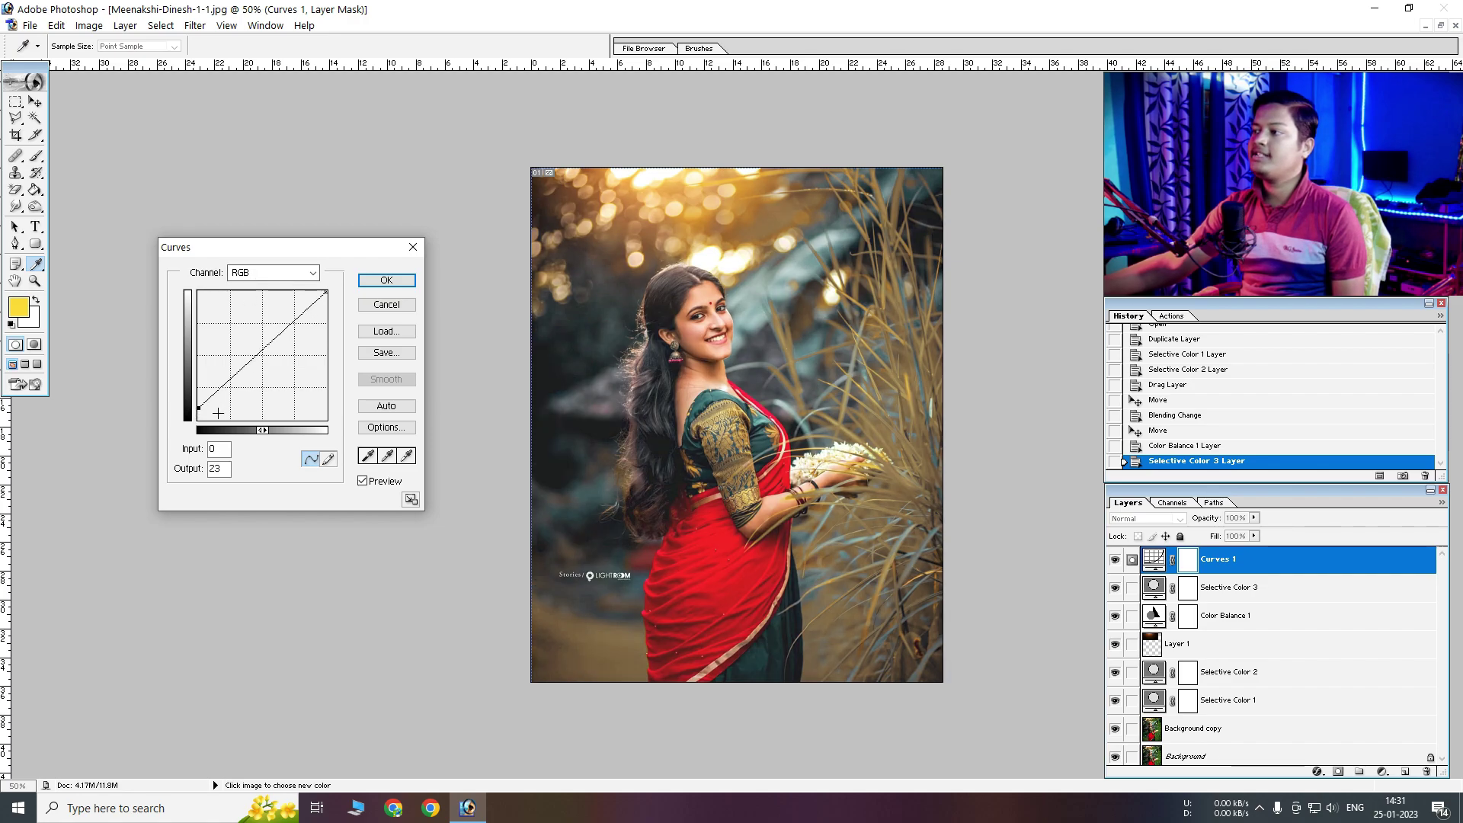
pyautogui.moveTo(233, 370); pyautogui.dragTo(240, 377)
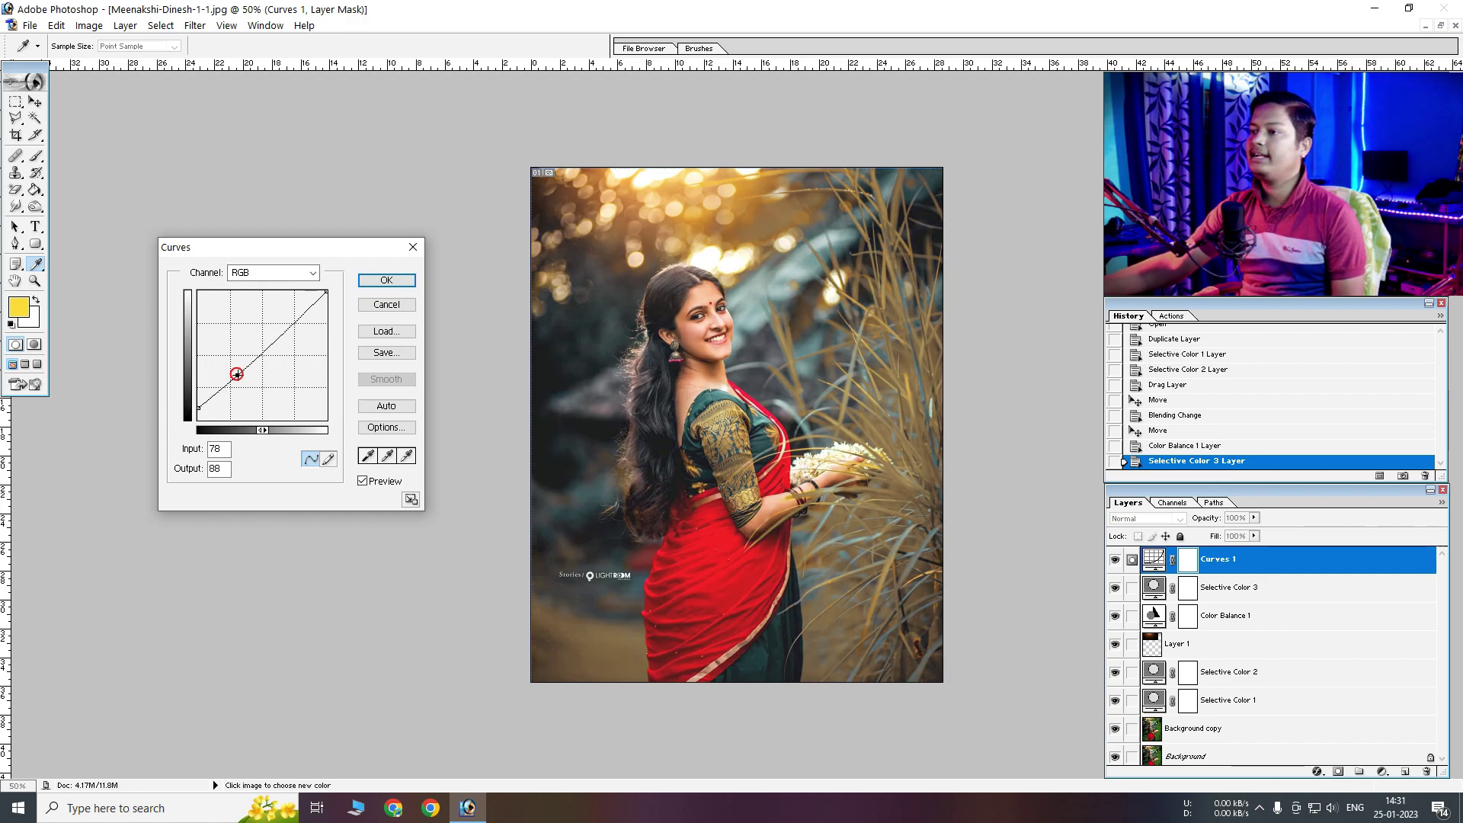
pyautogui.moveTo(288, 332); pyautogui.dragTo(281, 328)
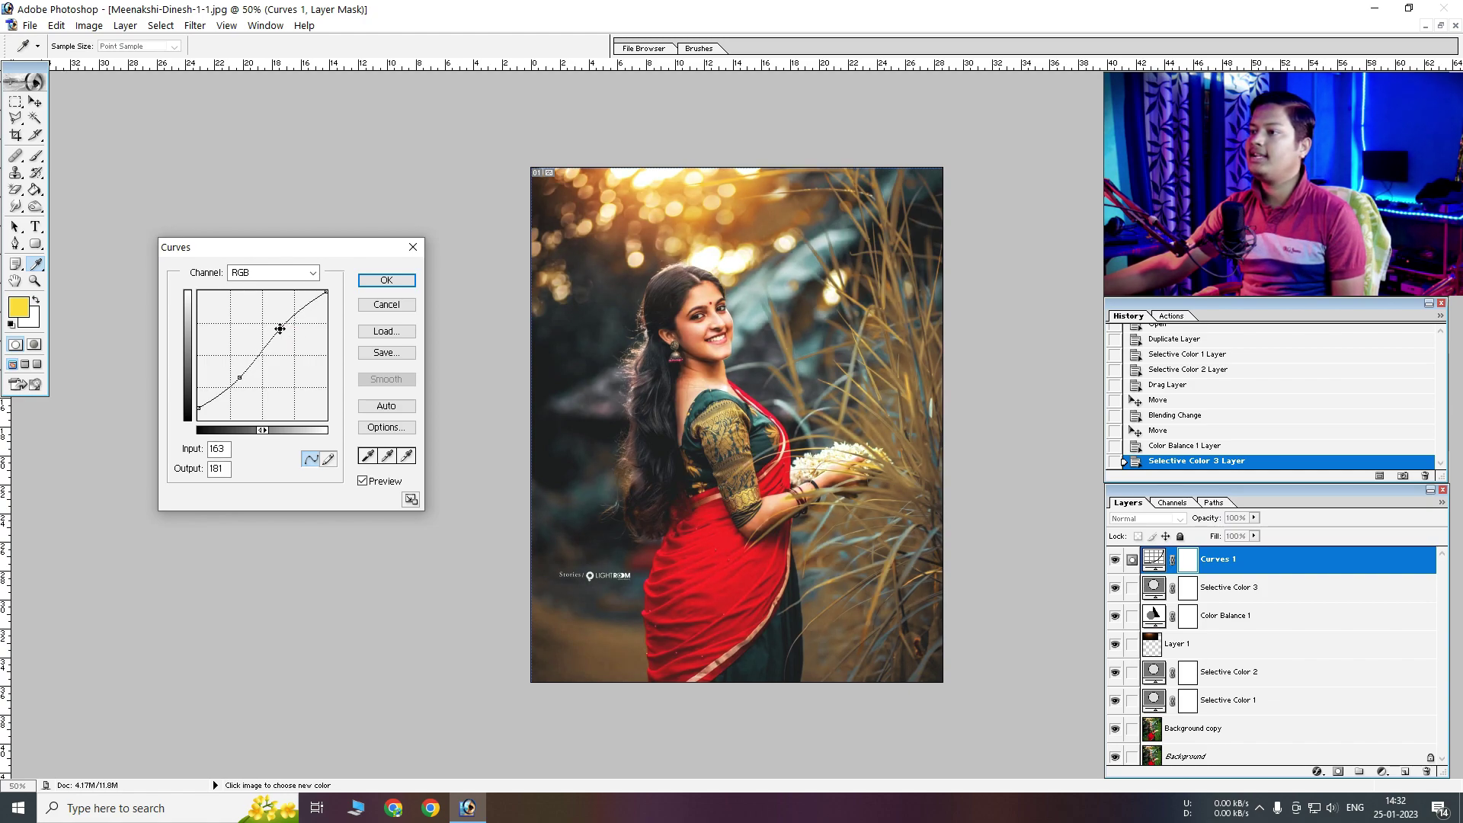
pyautogui.moveTo(239, 377); pyautogui.dragTo(246, 371)
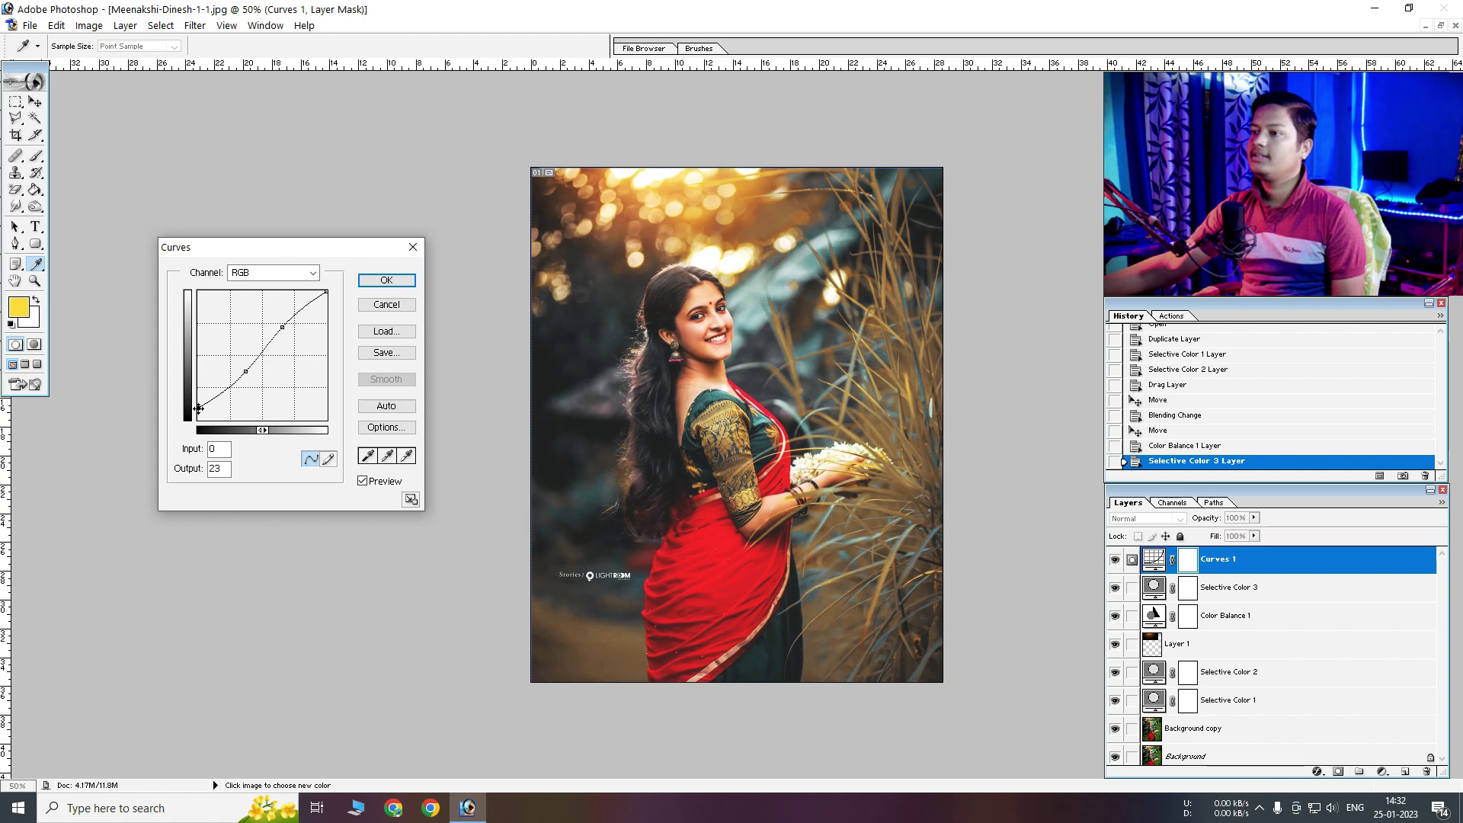
pyautogui.moveTo(282, 326)
pyautogui.mouseDown()
pyautogui.moveTo(240, 371)
pyautogui.moveTo(282, 328)
pyautogui.mouseUp()
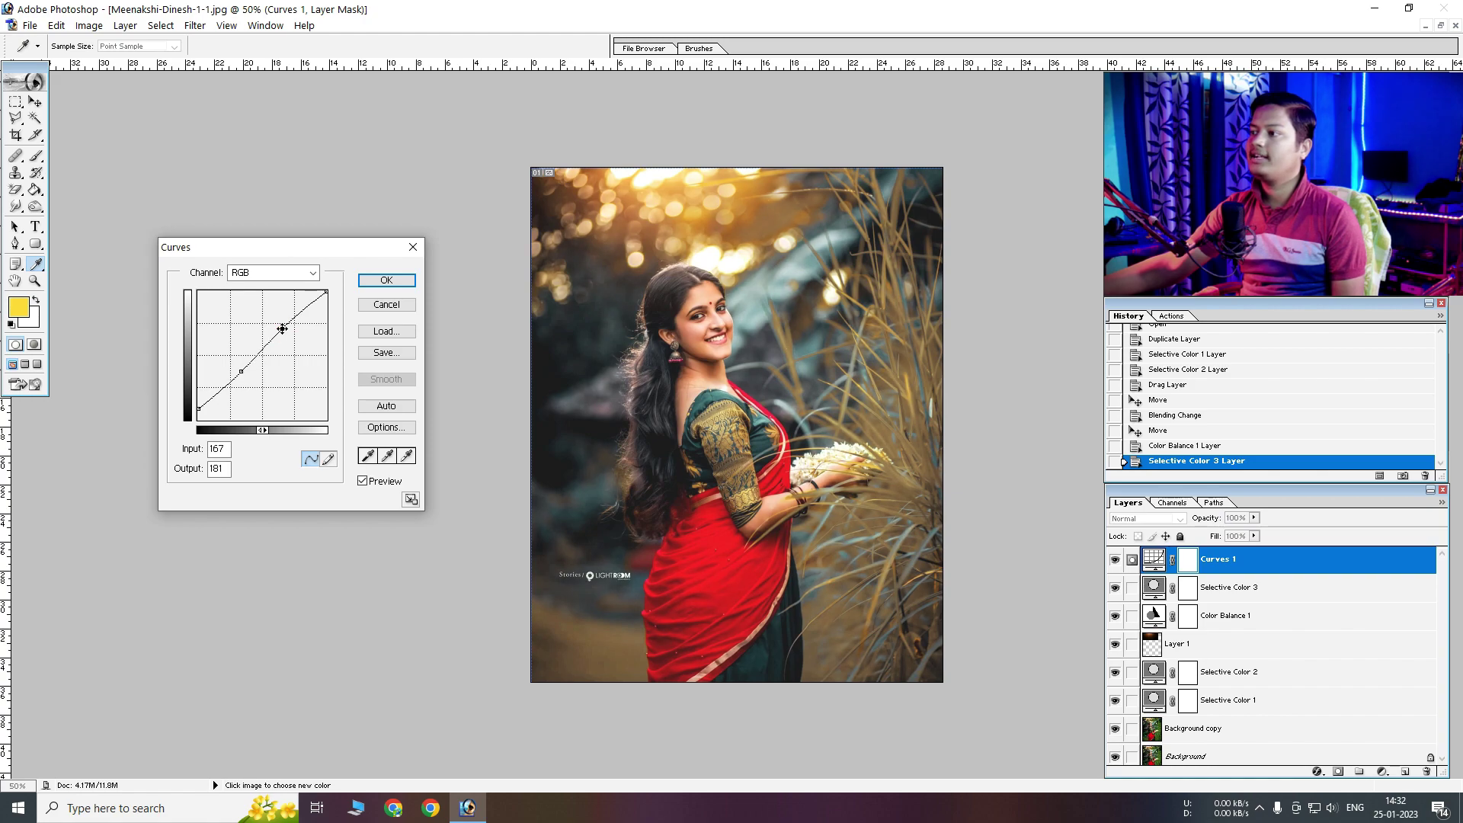
pyautogui.click(386, 279)
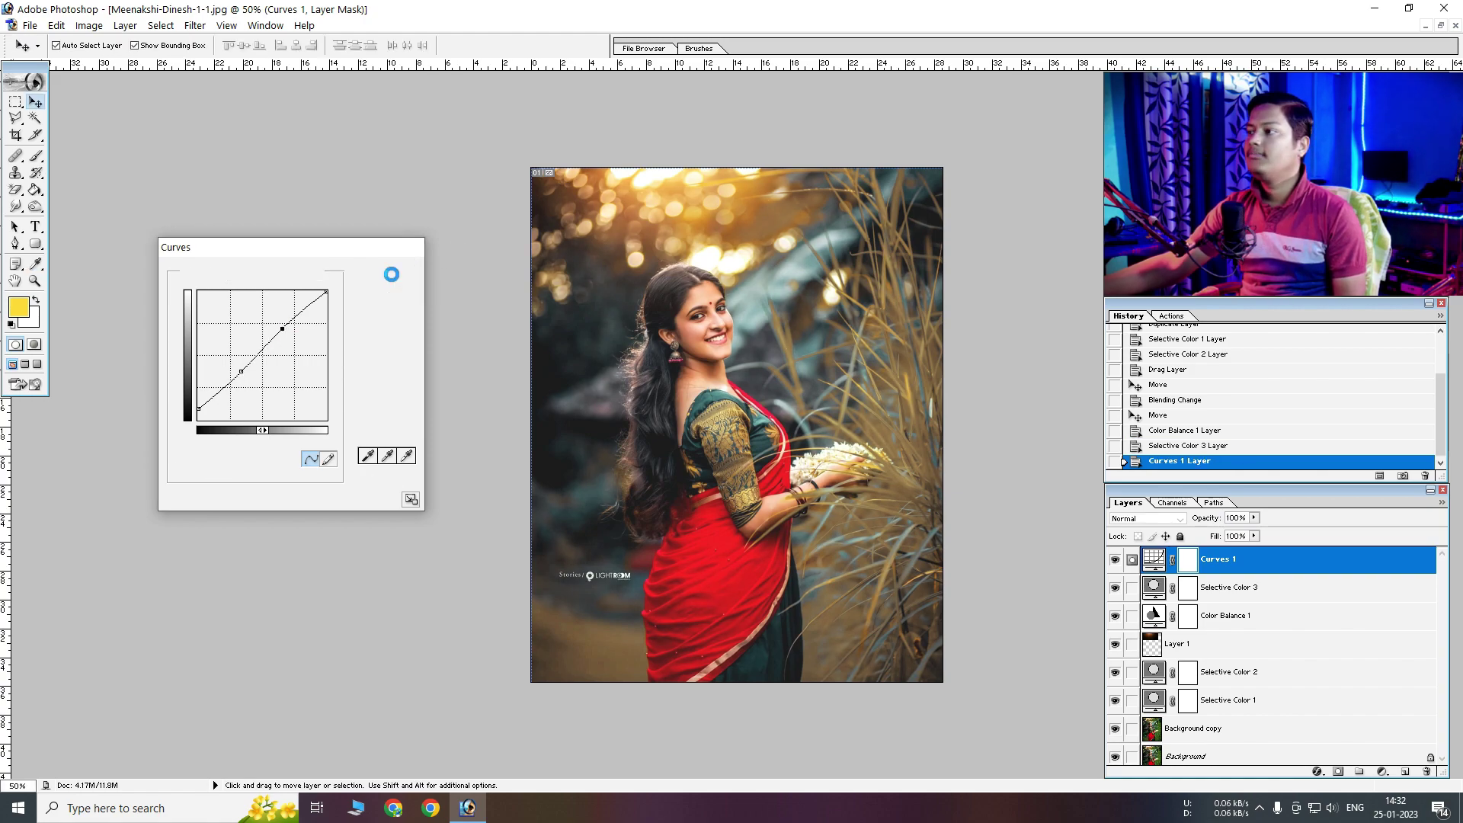
pyautogui.click(1113, 560)
pyautogui.click(1113, 560)
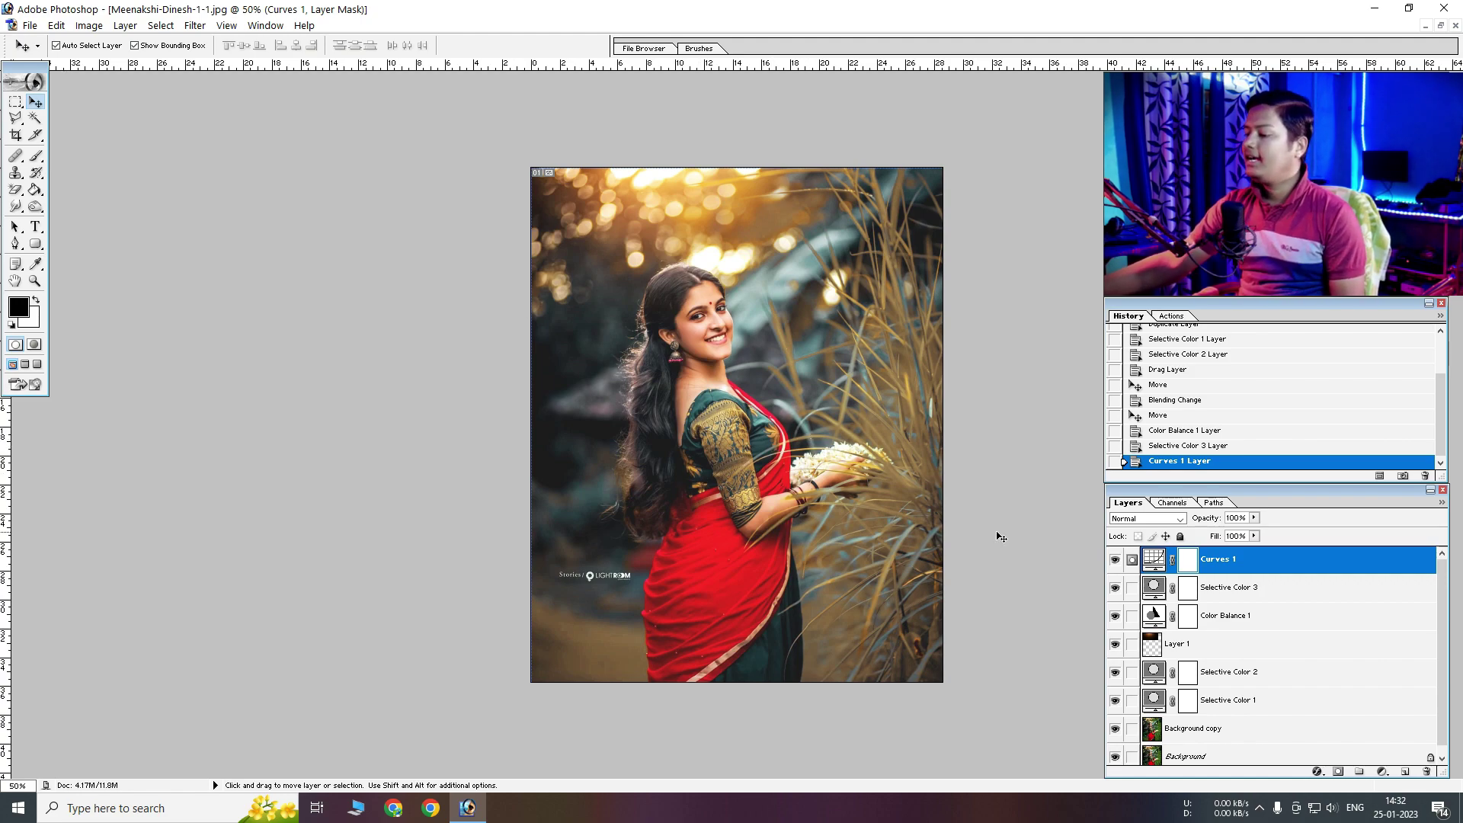
# Add a Solid Color fill layer in teal, hex 207680
pyautogui.click(1382, 771)
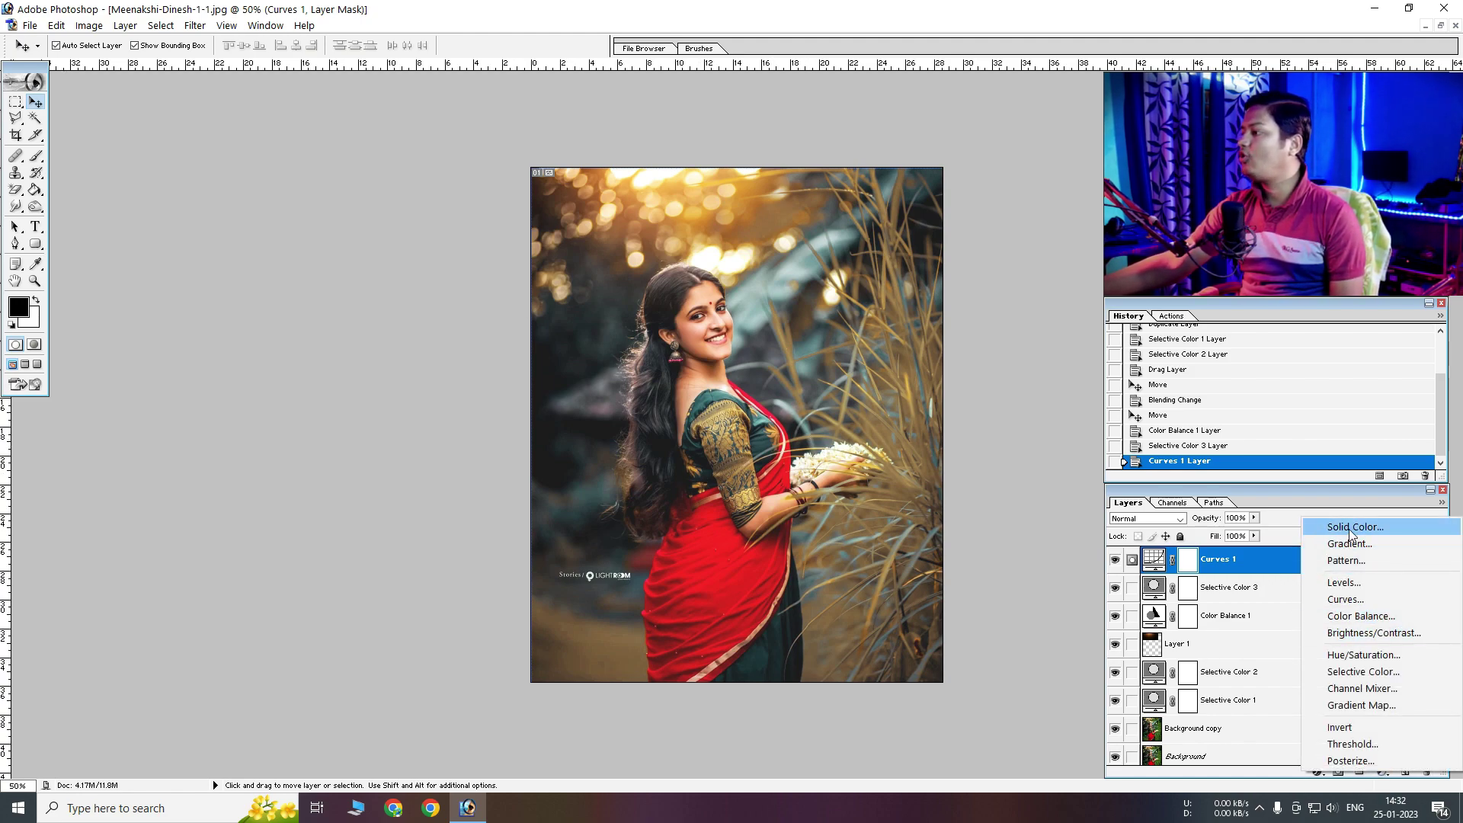
pyautogui.click(1299, 521)
pyautogui.moveTo(654, 196); pyautogui.dragTo(253, 197)
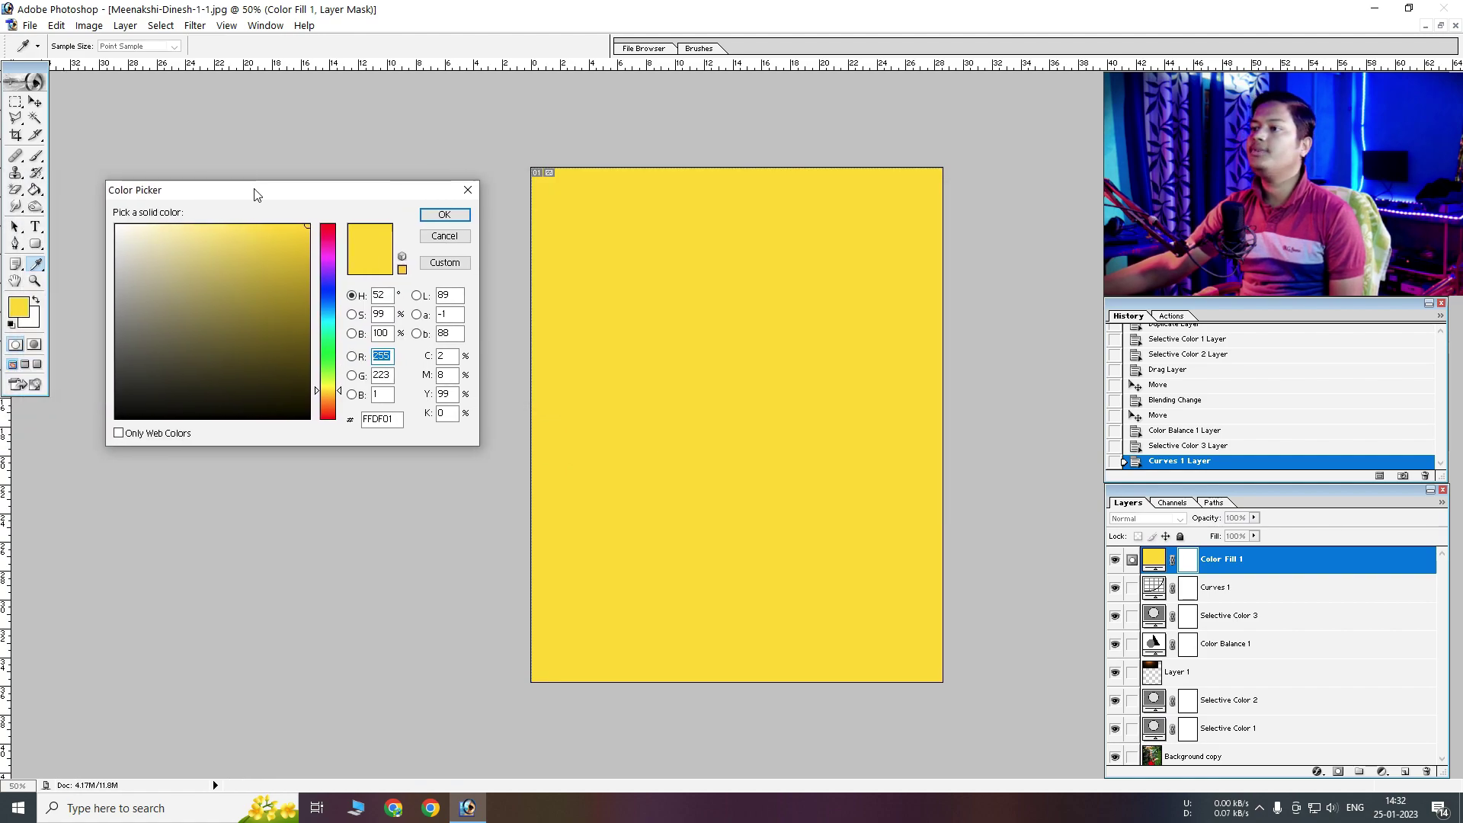
pyautogui.doubleClick(381, 419)
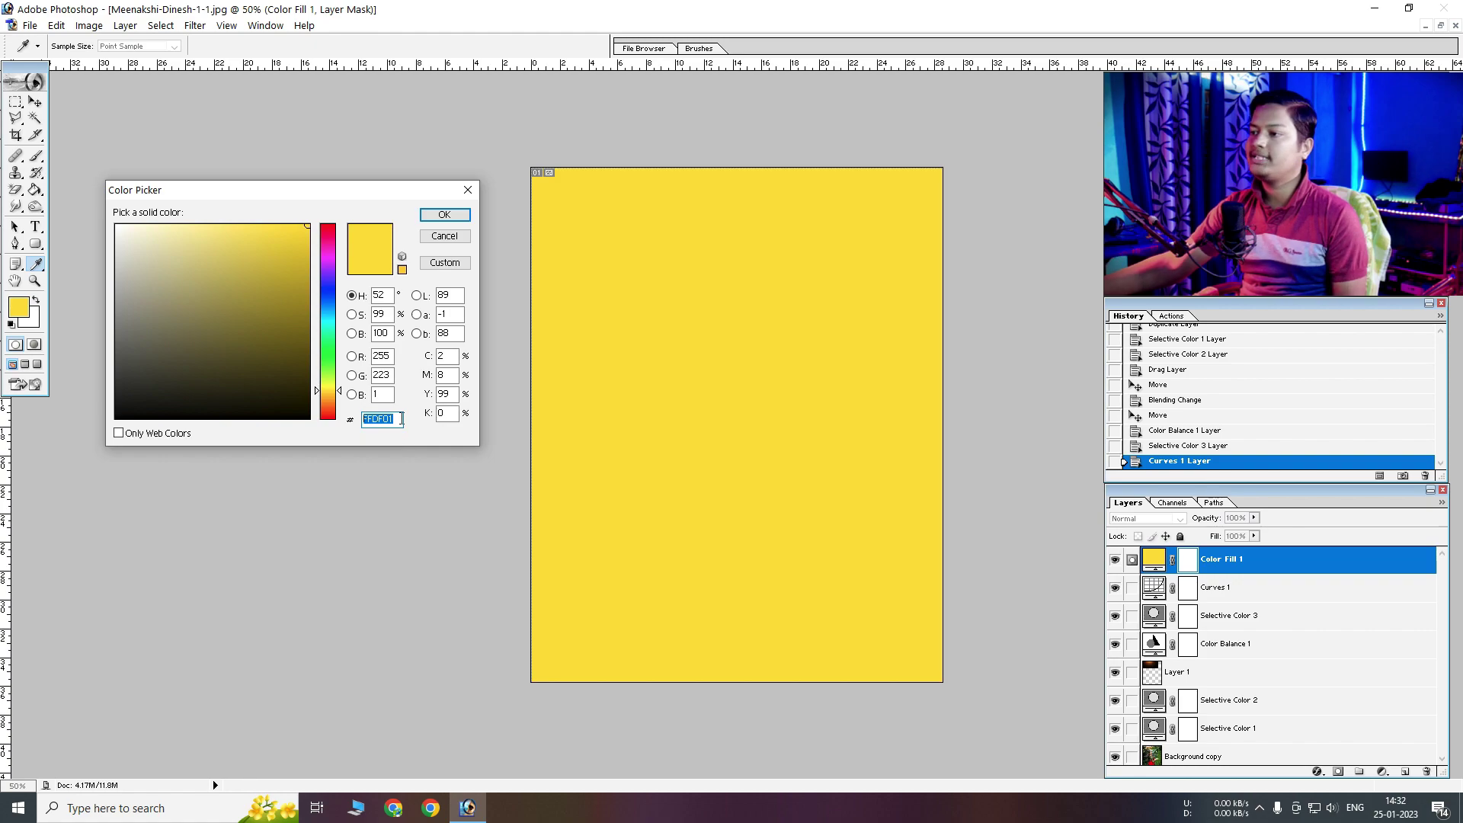
pyautogui.write('20768')
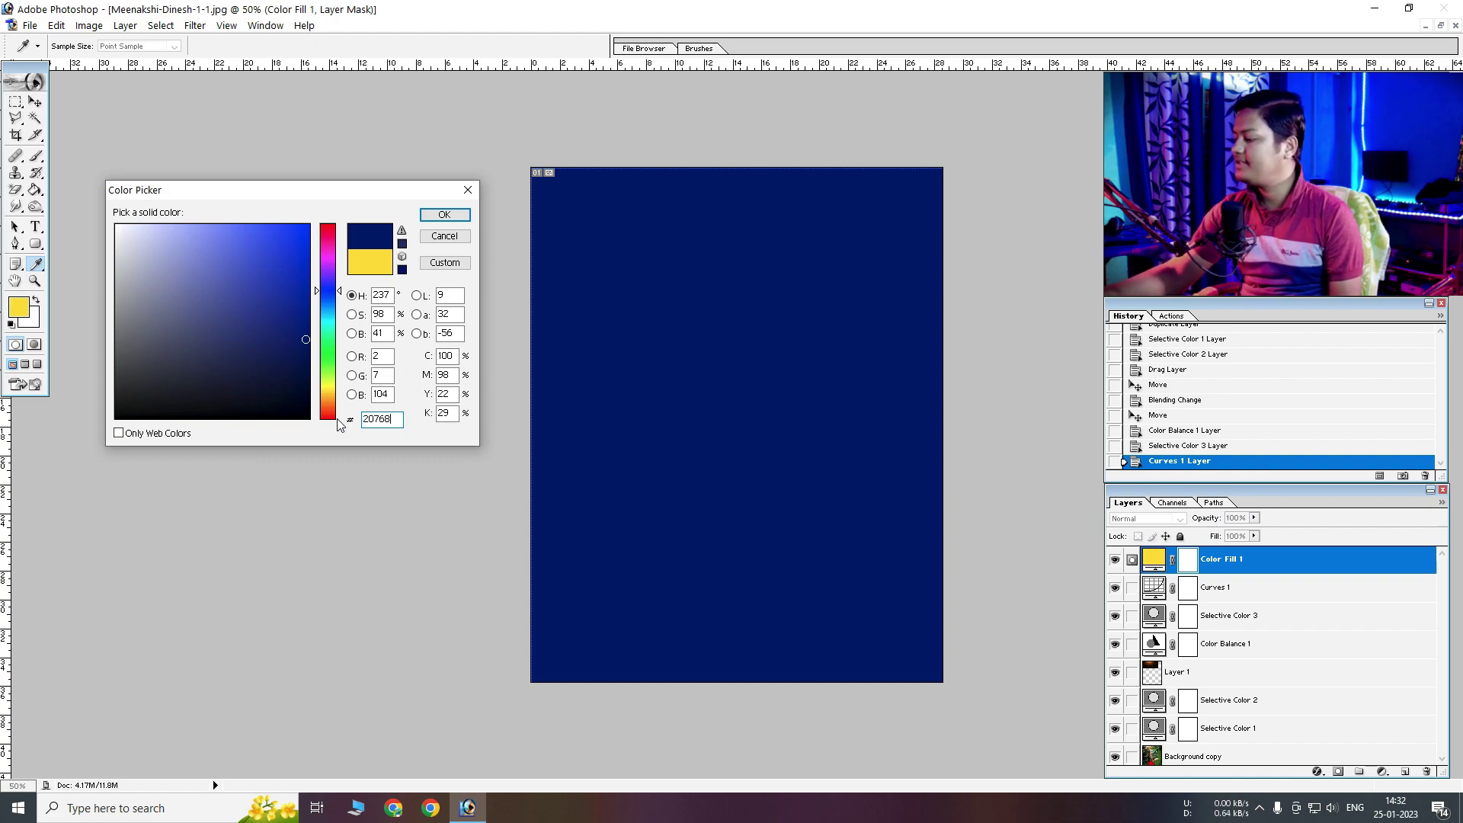
pyautogui.write('0')
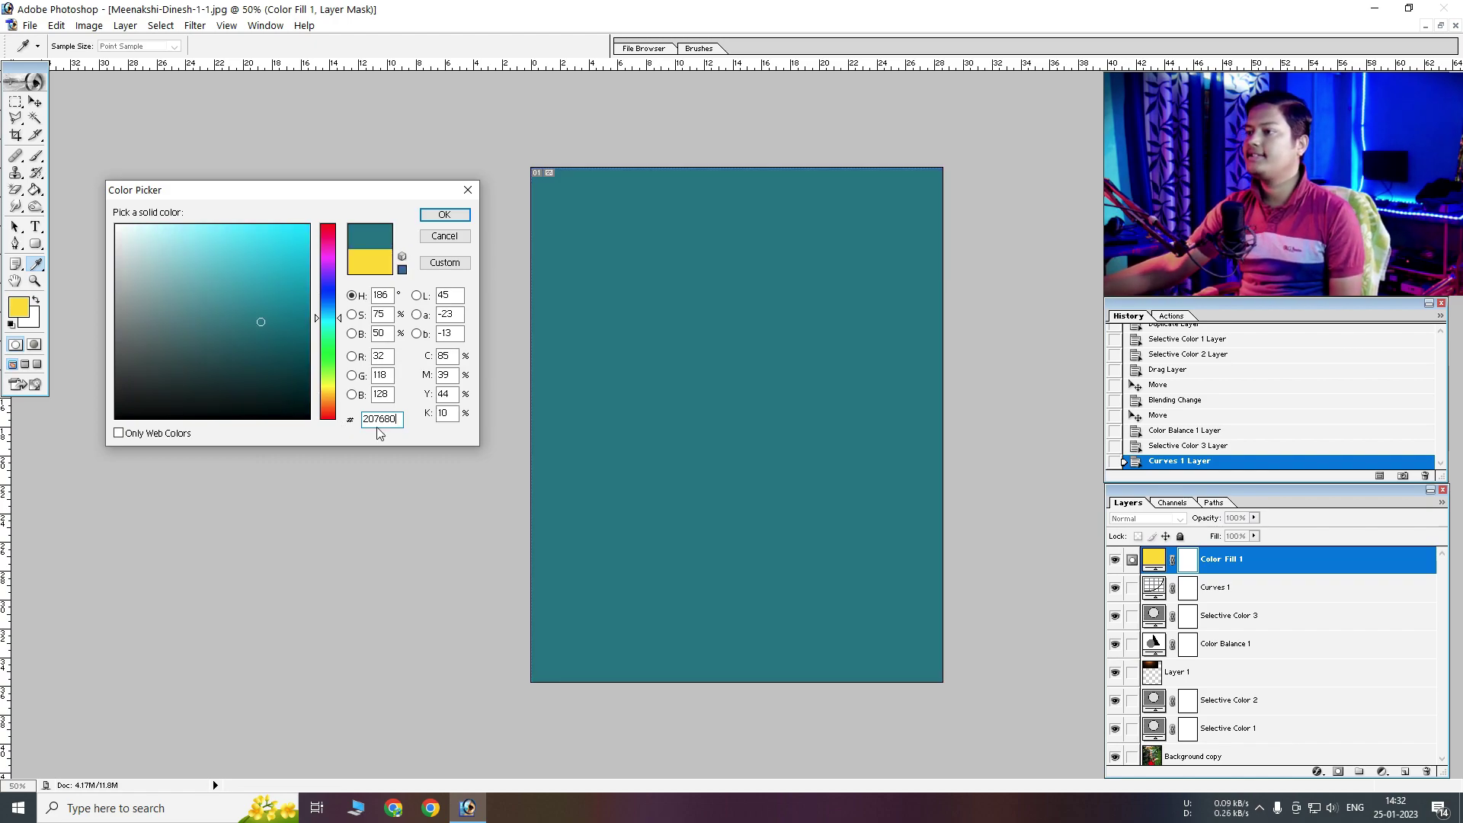
pyautogui.click(444, 214)
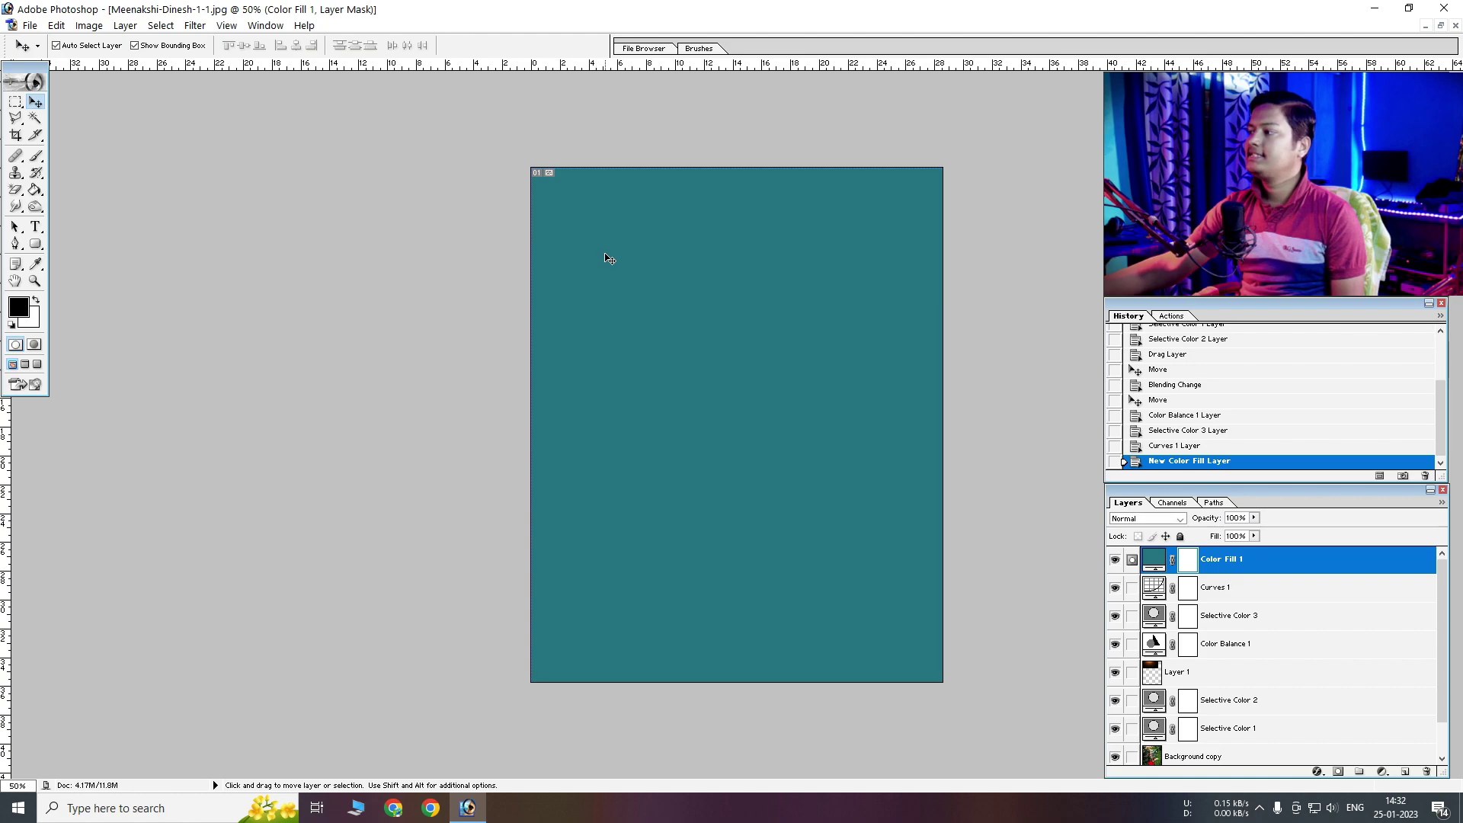
# Set Color Fill 1 to Soft Light at 75% opacity and create the Set 1 layer group
pyautogui.click(1150, 519)
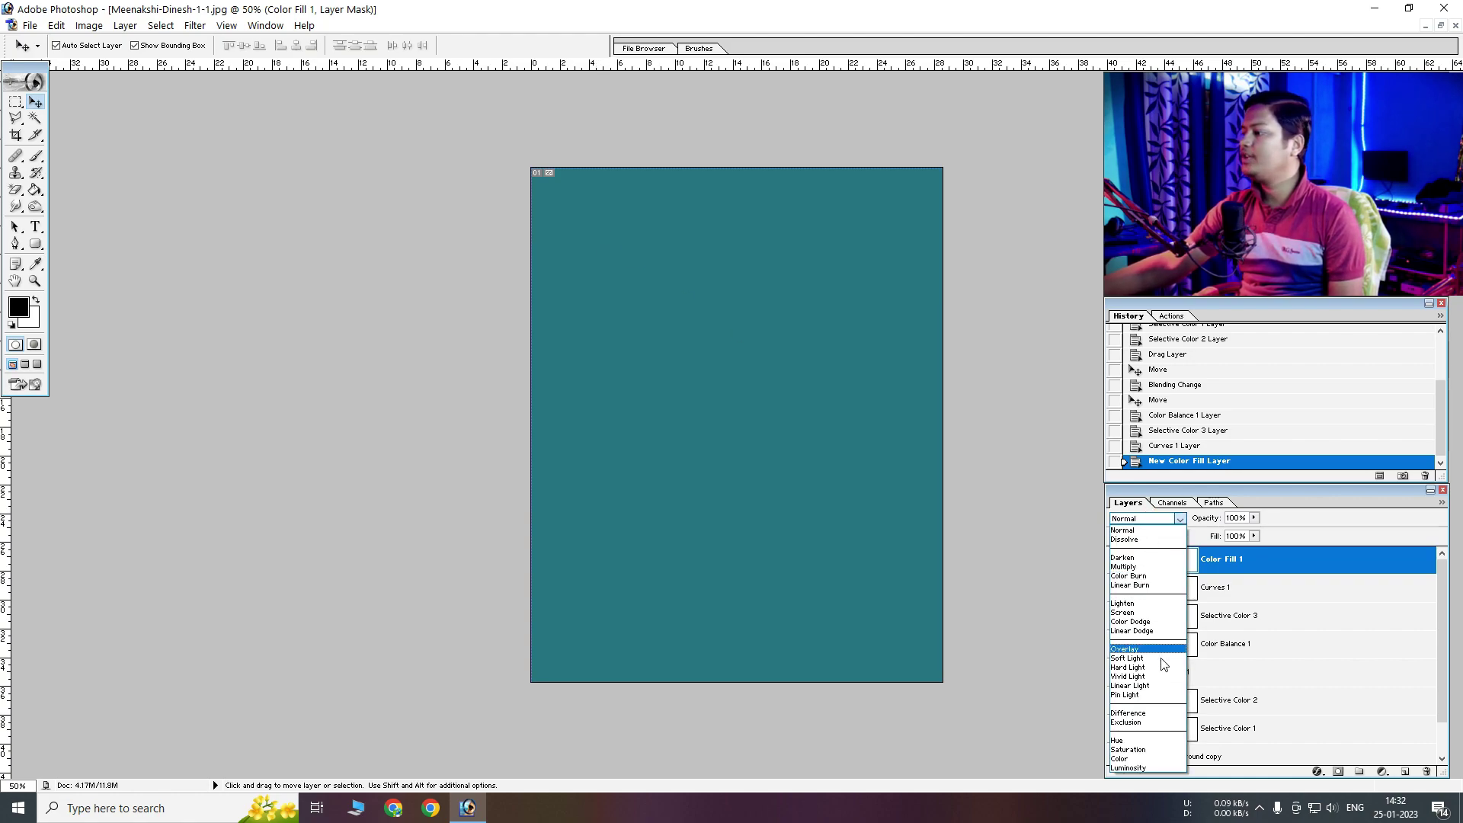
pyautogui.click(1128, 658)
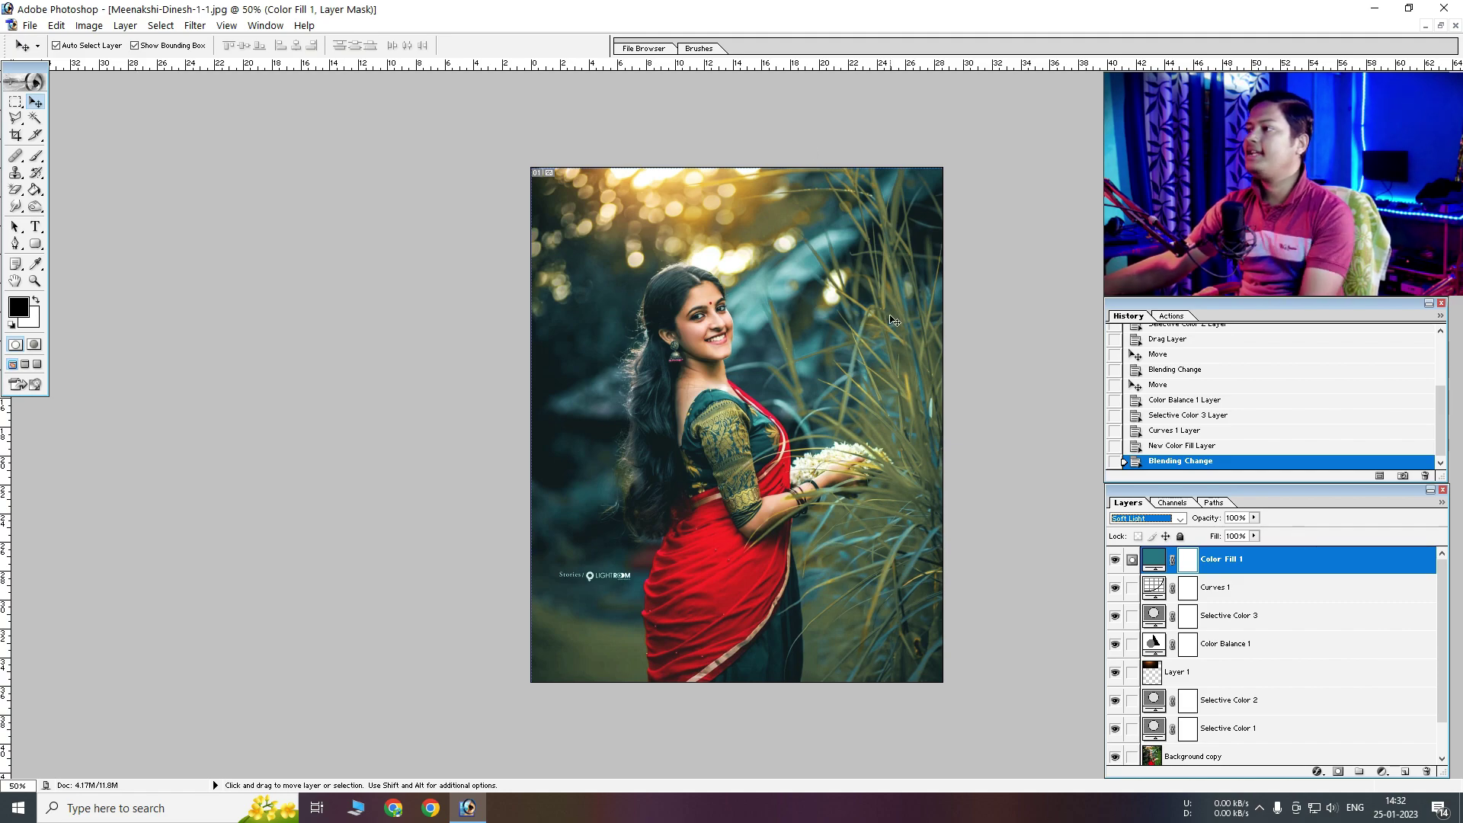
pyautogui.hotkey('ctrl', '+')
pyautogui.hotkey('ctrl', '-')
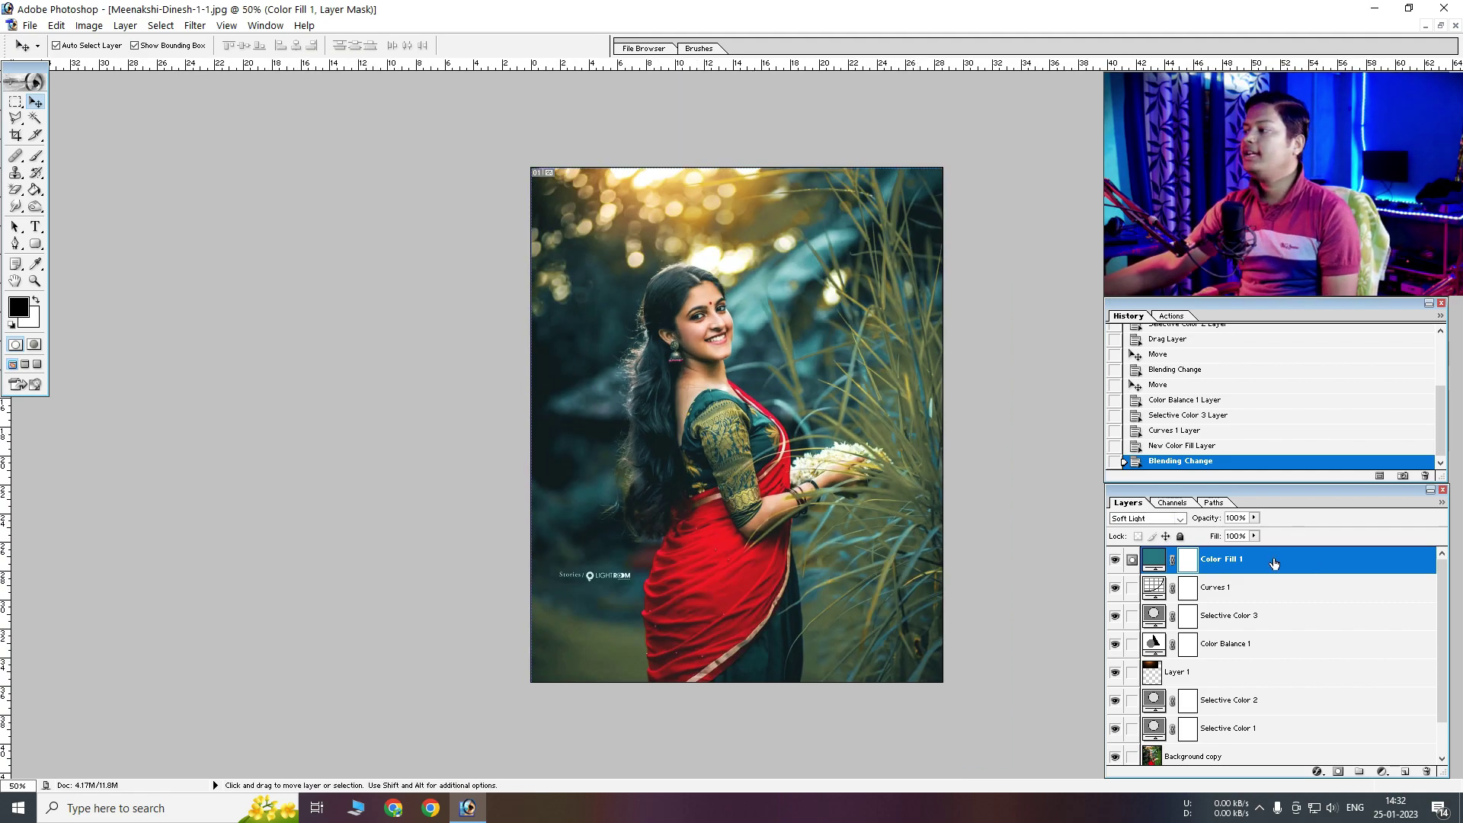
pyautogui.moveTo(1253, 517); pyautogui.dragTo(1234, 535)
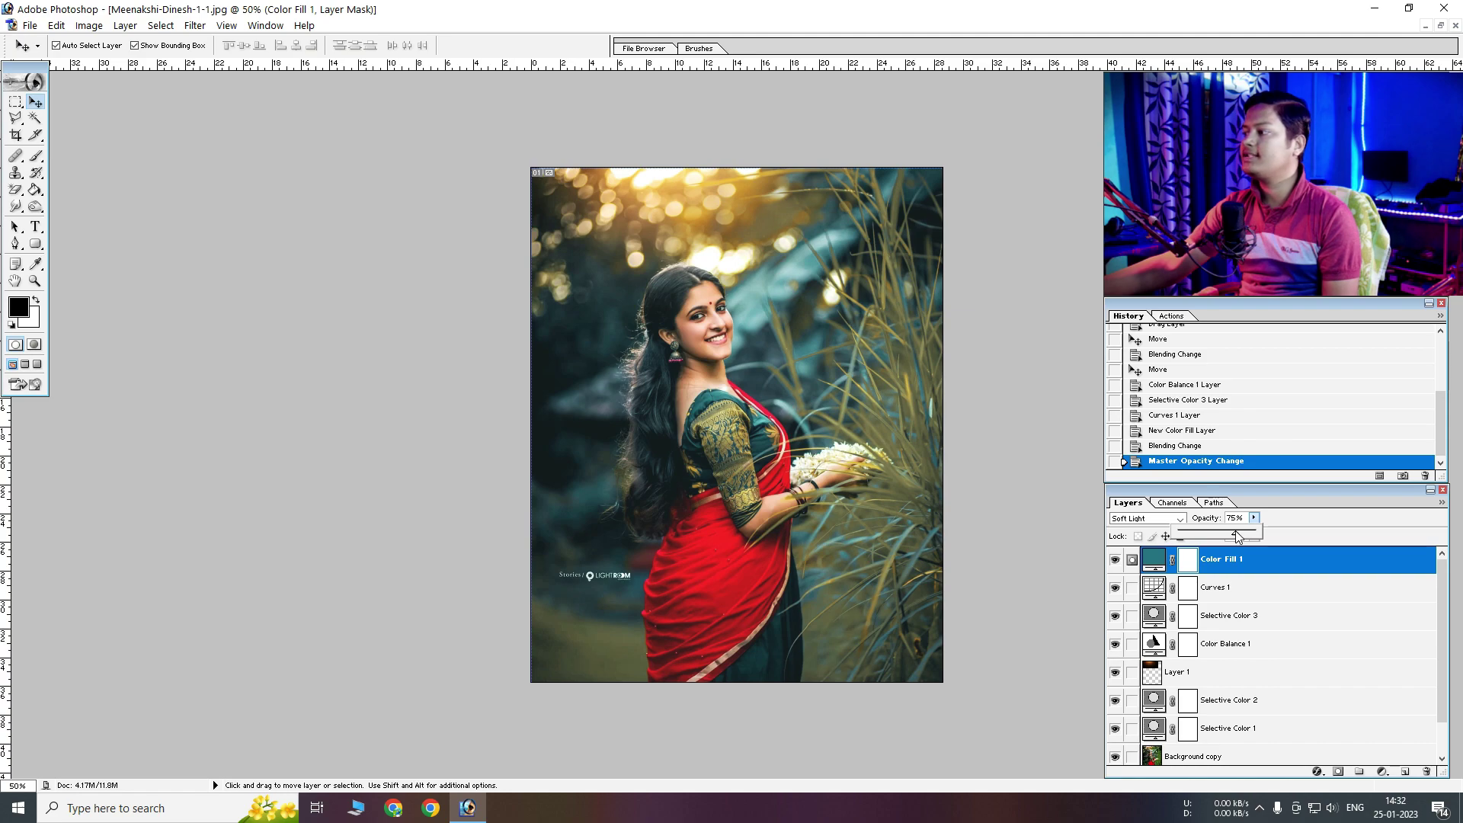
pyautogui.moveTo(1238, 537); pyautogui.dragTo(1237, 536)
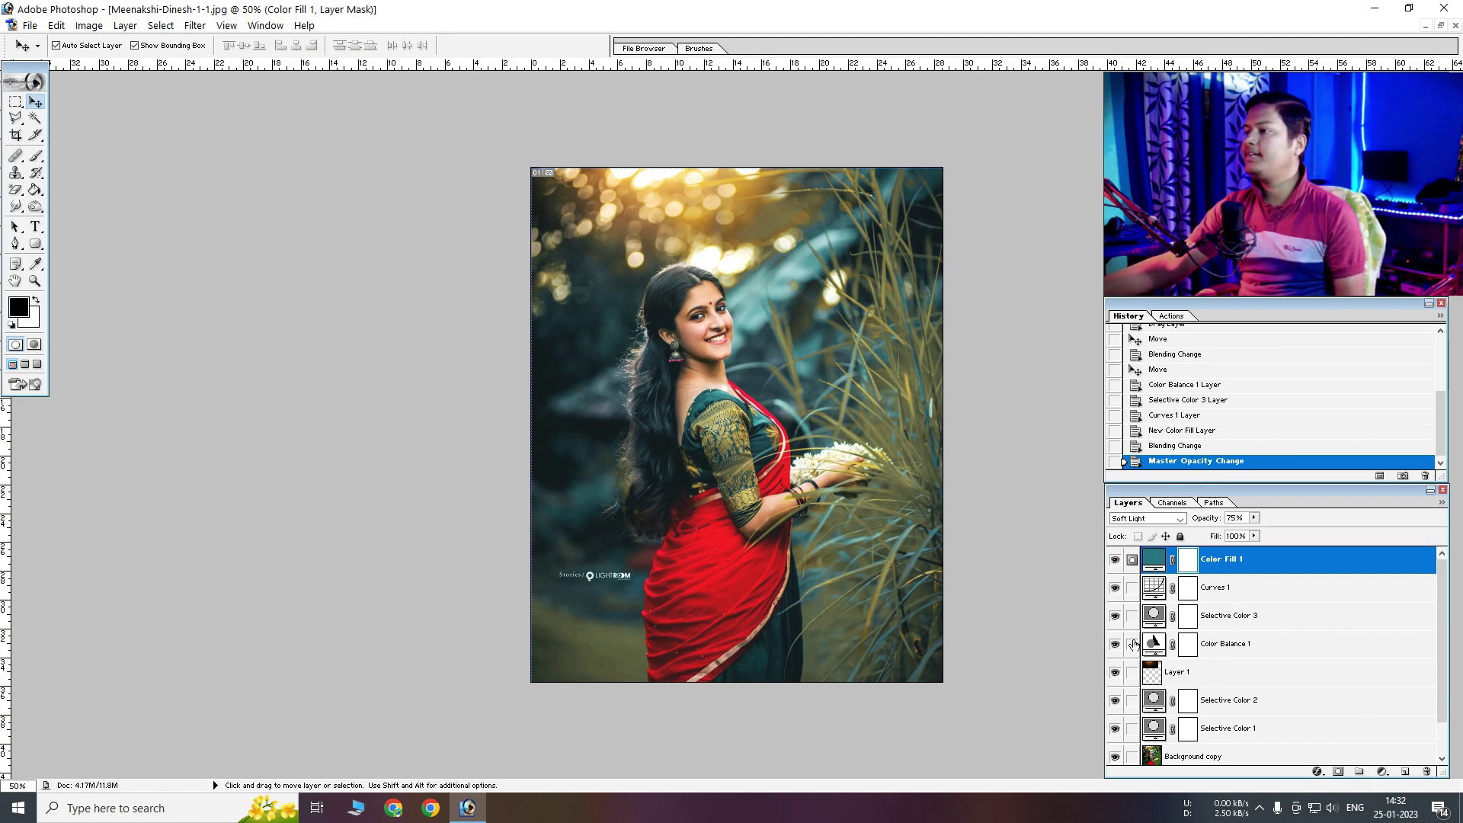
pyautogui.click(1361, 771)
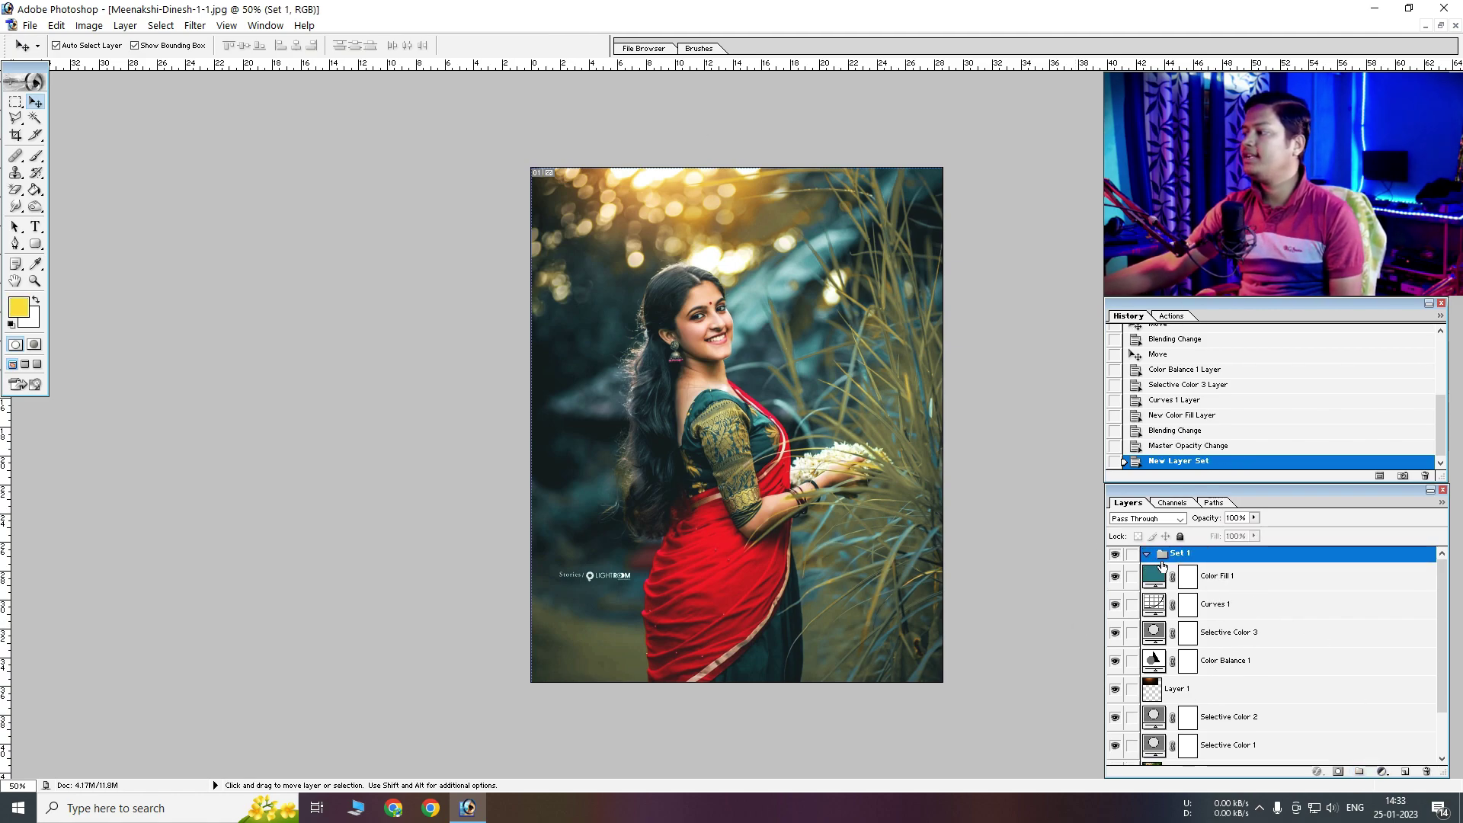
# Move Color Fill 1 into Set 1, then toggle Set 1 off and on to compare with the original
pyautogui.moveTo(1208, 577); pyautogui.dragTo(1166, 556)
pyautogui.click(1115, 556)
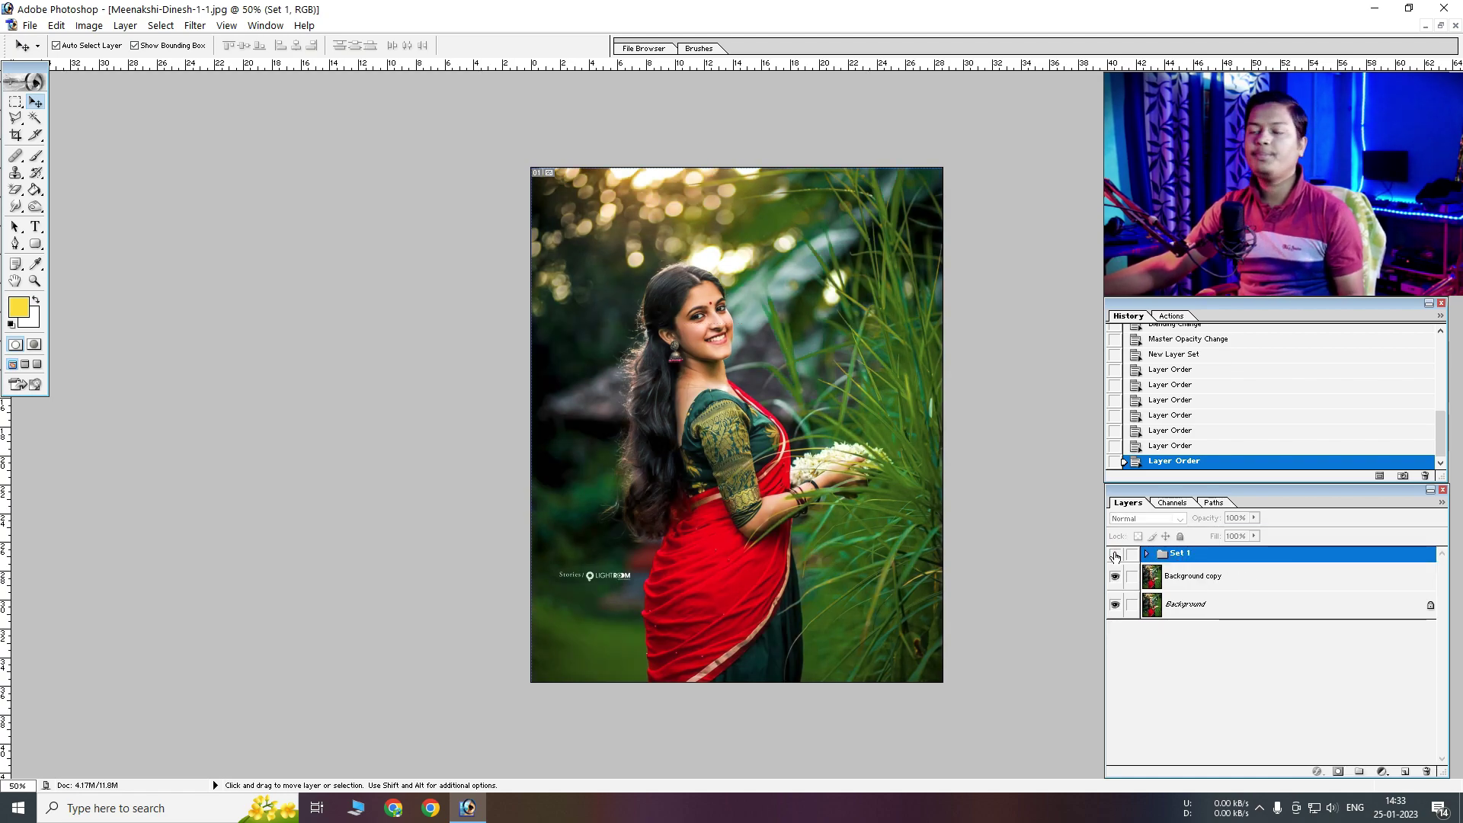
pyautogui.click(1115, 555)
pyautogui.click(1115, 556)
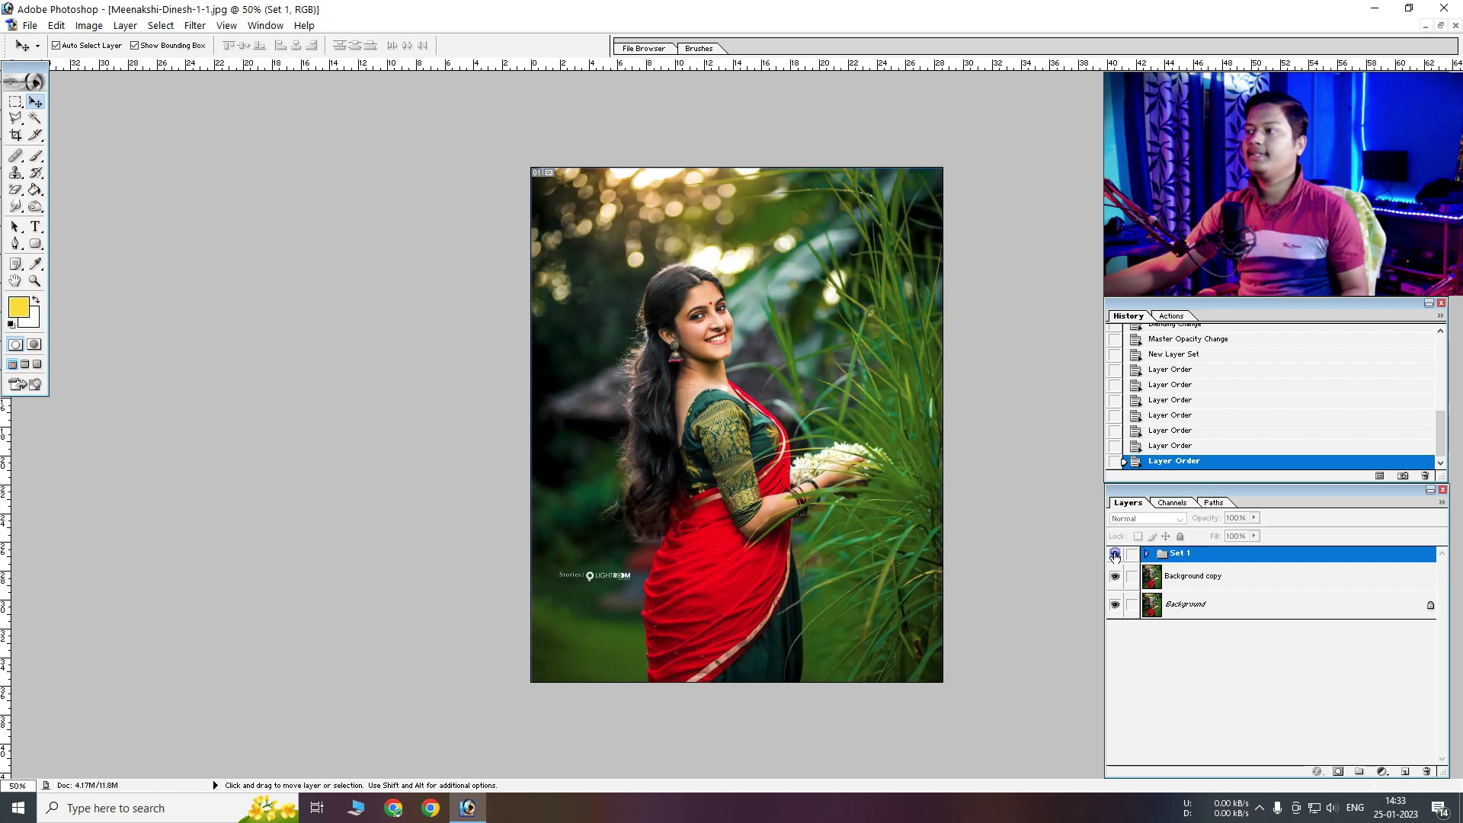
# Close the Sun Light Flake image without saving
pyautogui.click(1442, 26)
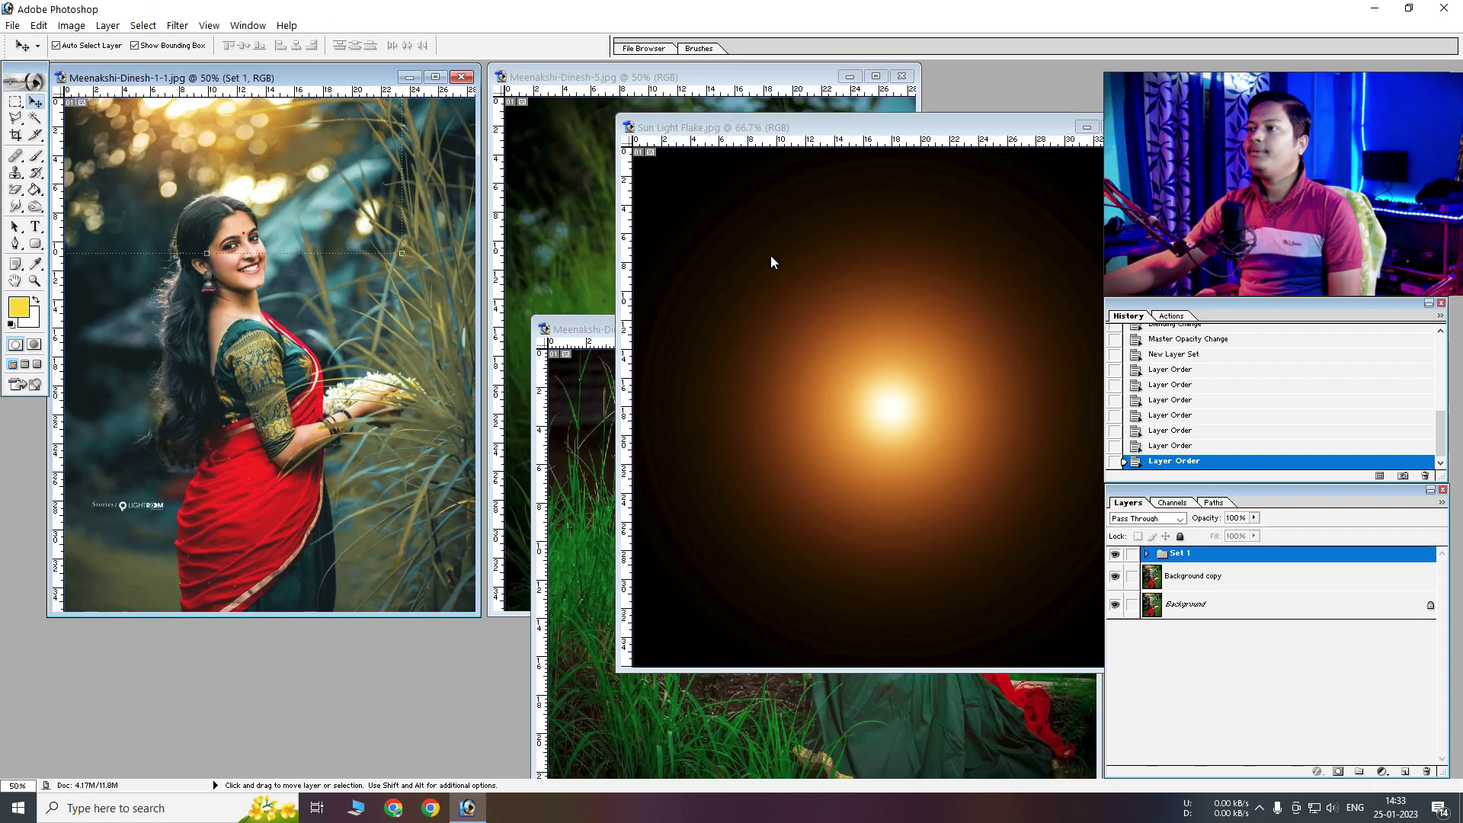
pyautogui.click(850, 153)
pyautogui.moveTo(952, 128); pyautogui.dragTo(618, 126)
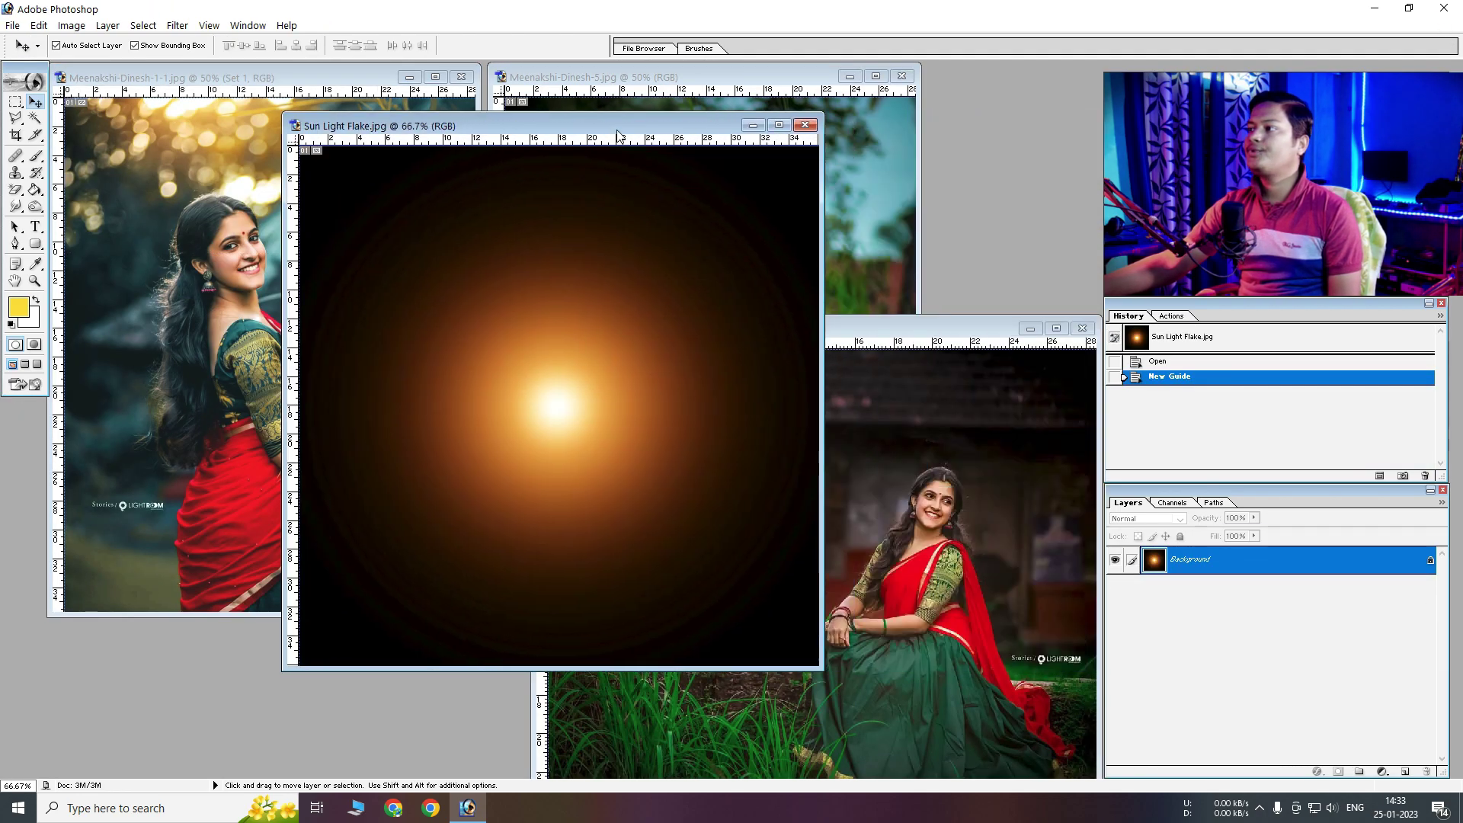
pyautogui.click(806, 126)
pyautogui.click(733, 303)
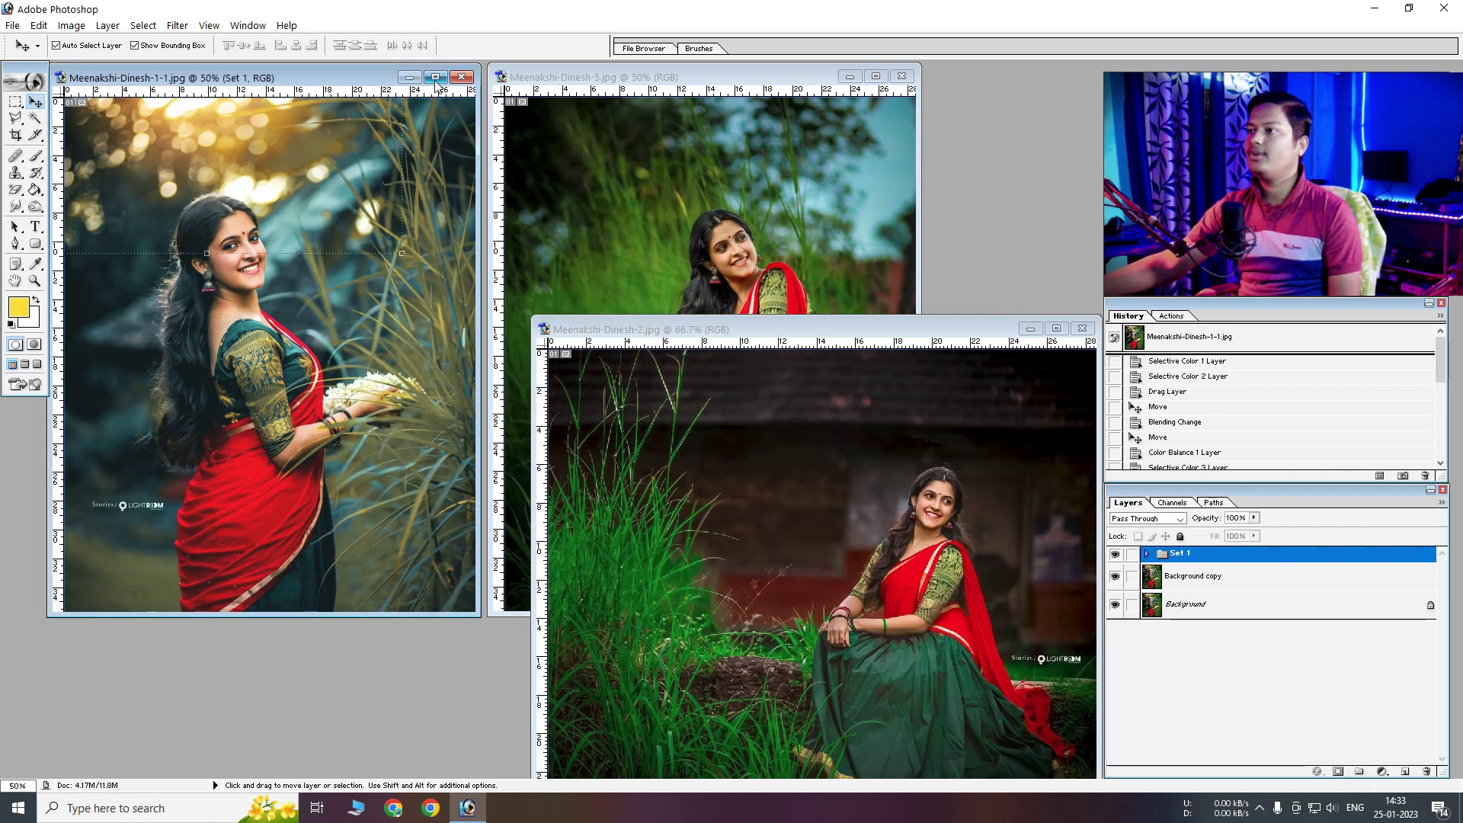
# Bring the Meenakshi-Dinesh-5 photo to the front among the cascaded windows
pyautogui.click(435, 77)
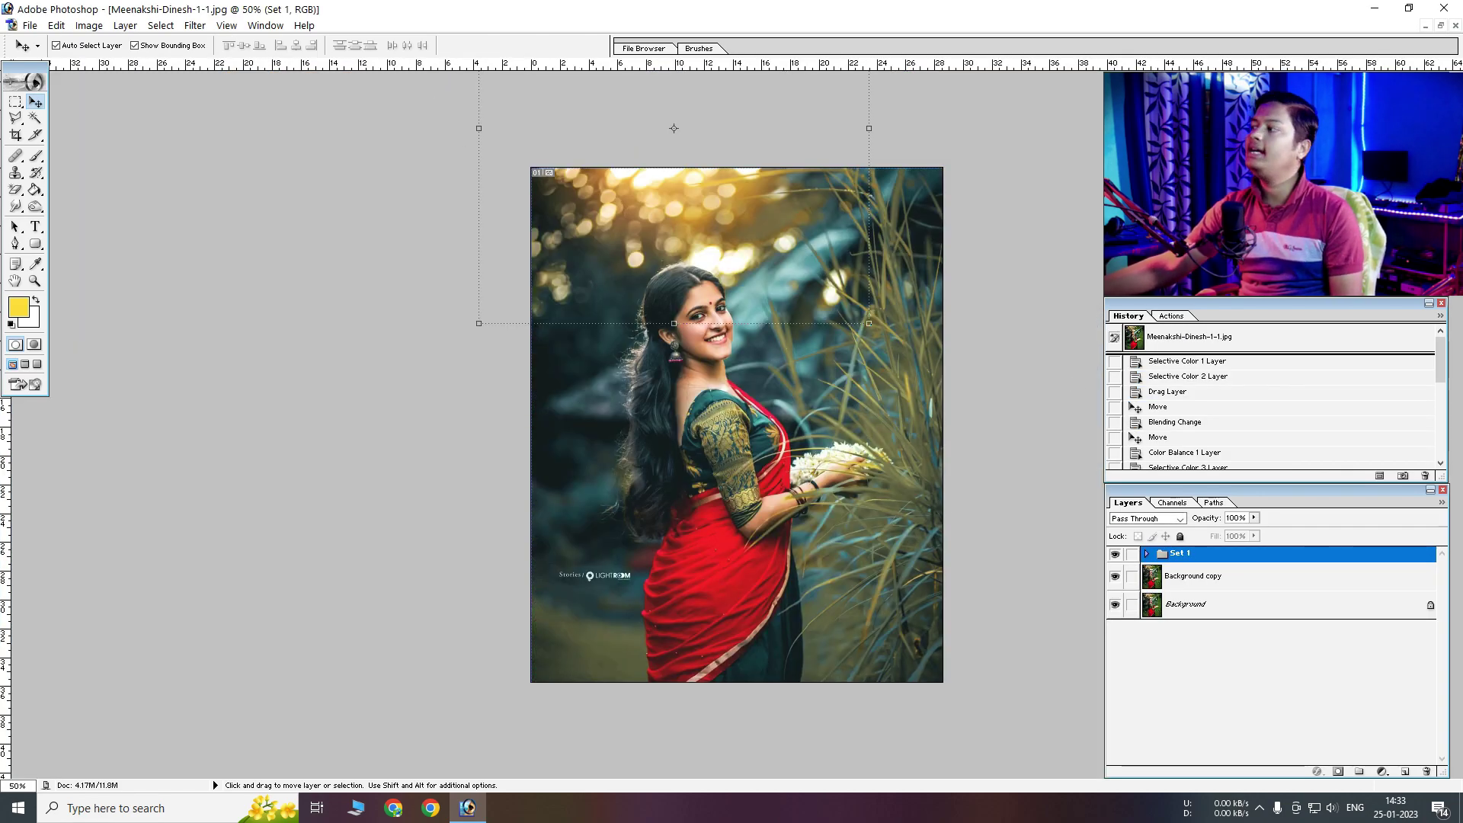
pyautogui.click(1442, 26)
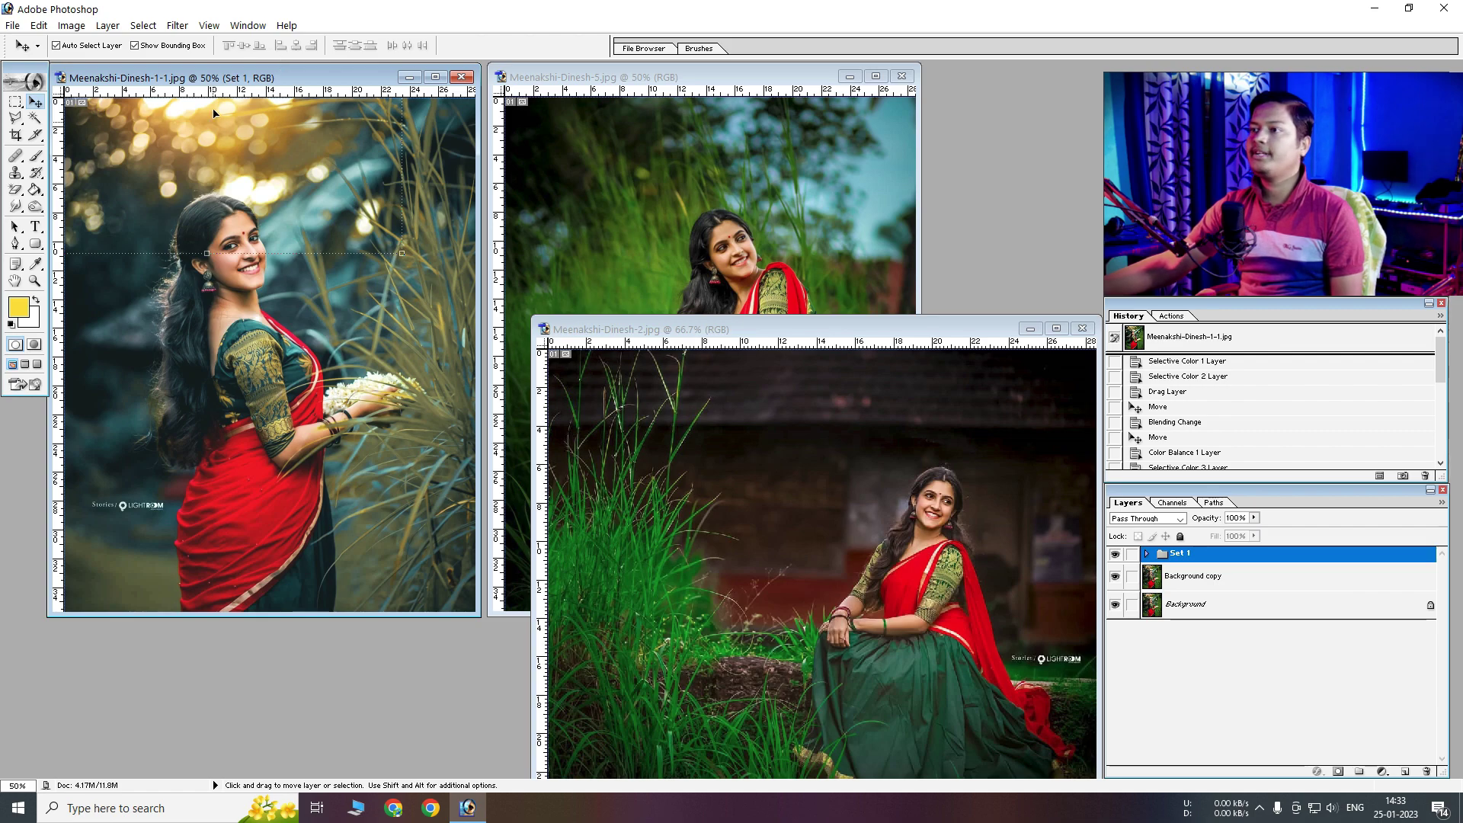
pyautogui.click(690, 211)
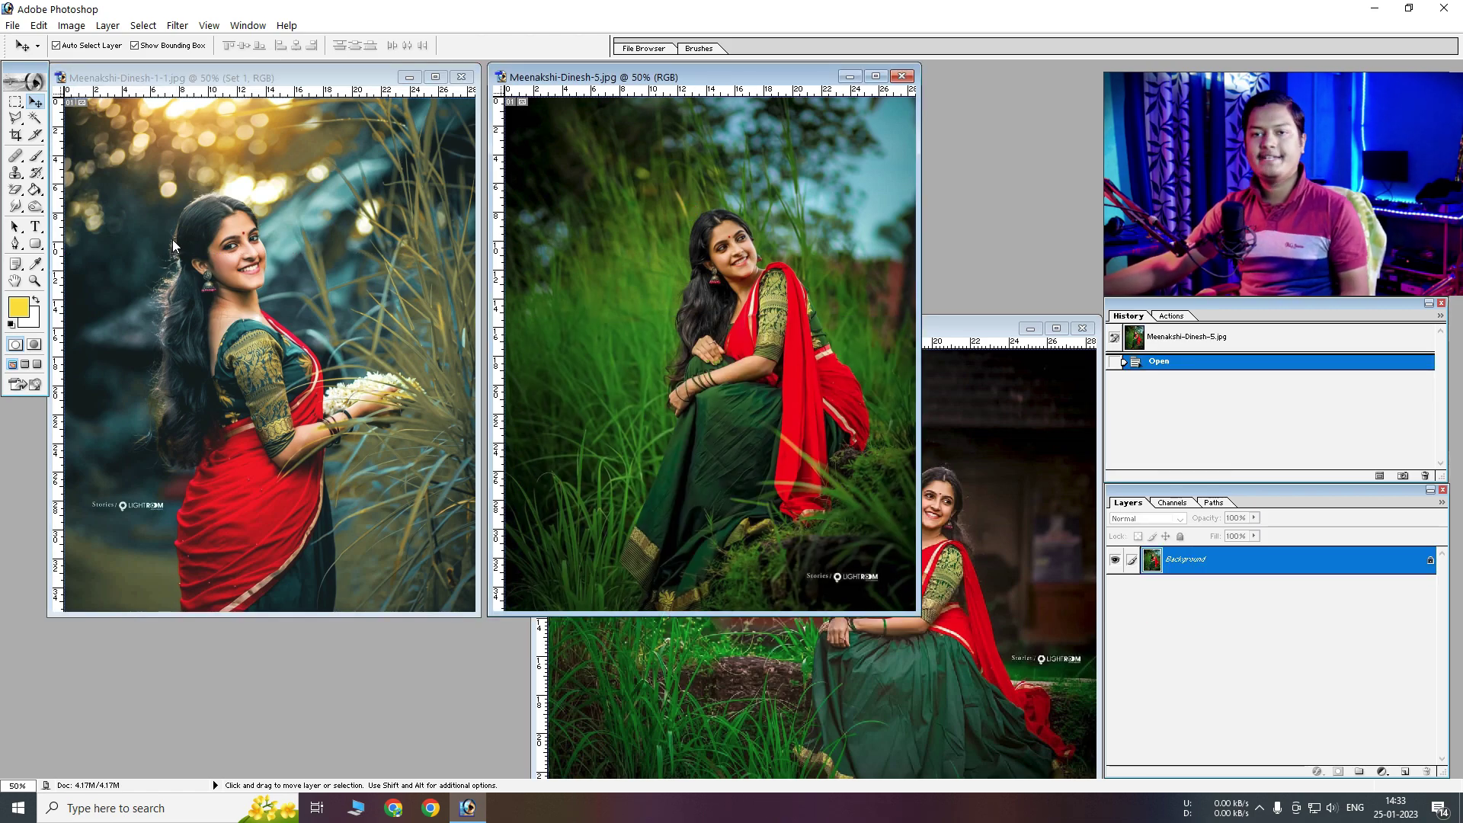
# Copy the Set 1 group from Meenakshi-Dinesh-1-1 onto the Meenakshi-Dinesh-5 portrait
pyautogui.click(300, 335)
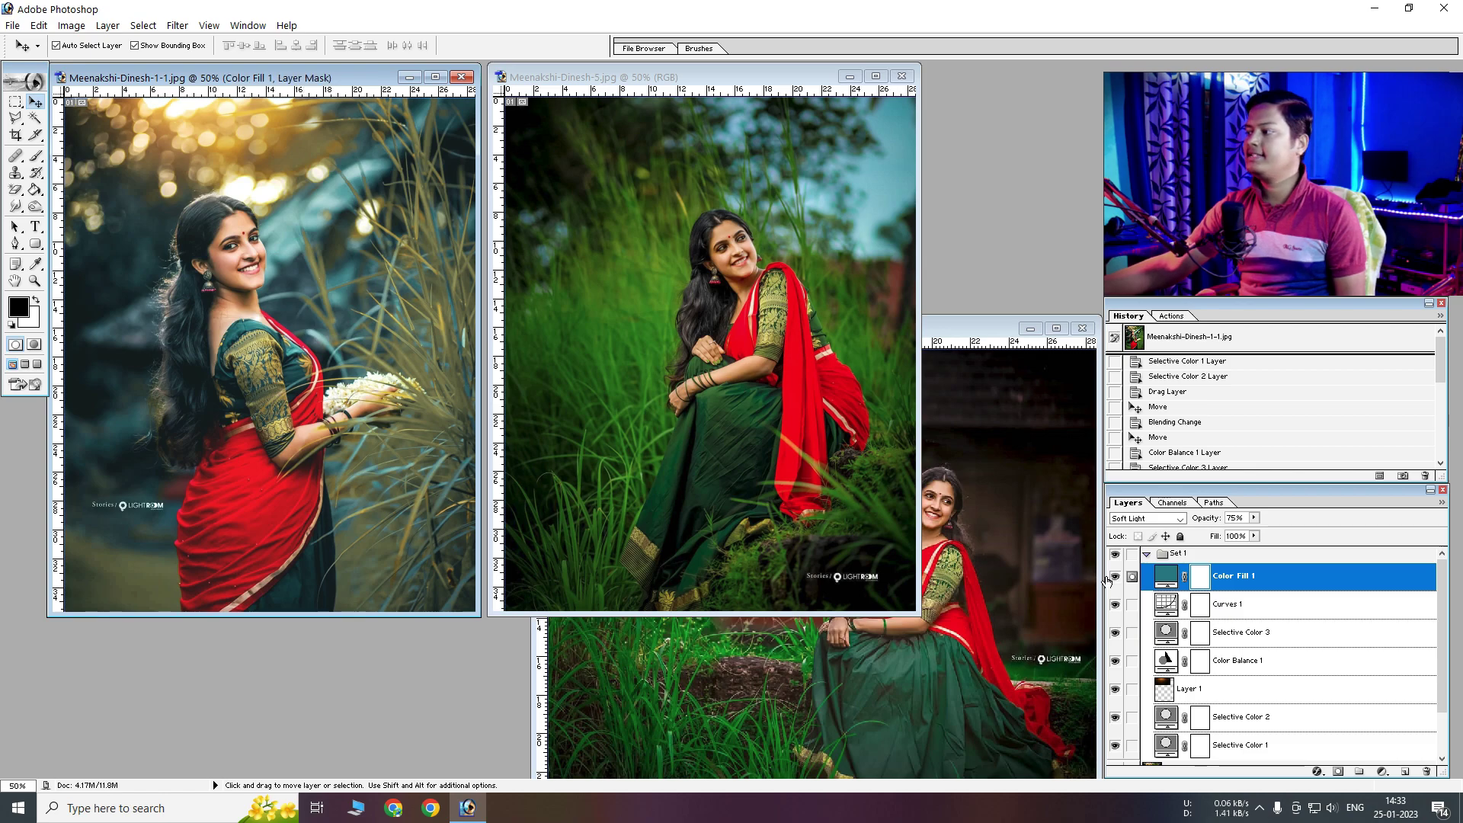
pyautogui.click(1146, 554)
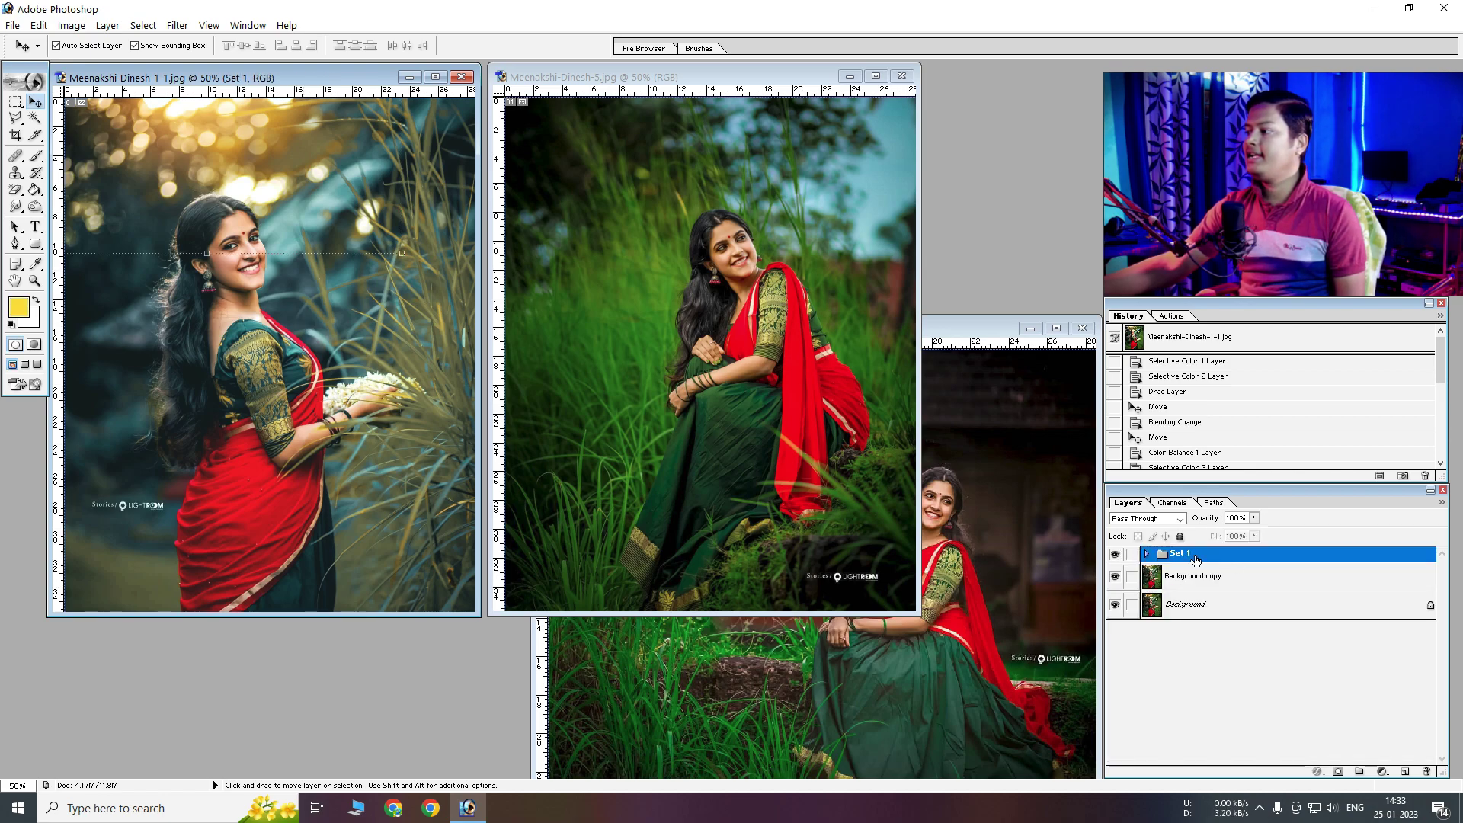
pyautogui.moveTo(1200, 560); pyautogui.dragTo(722, 290)
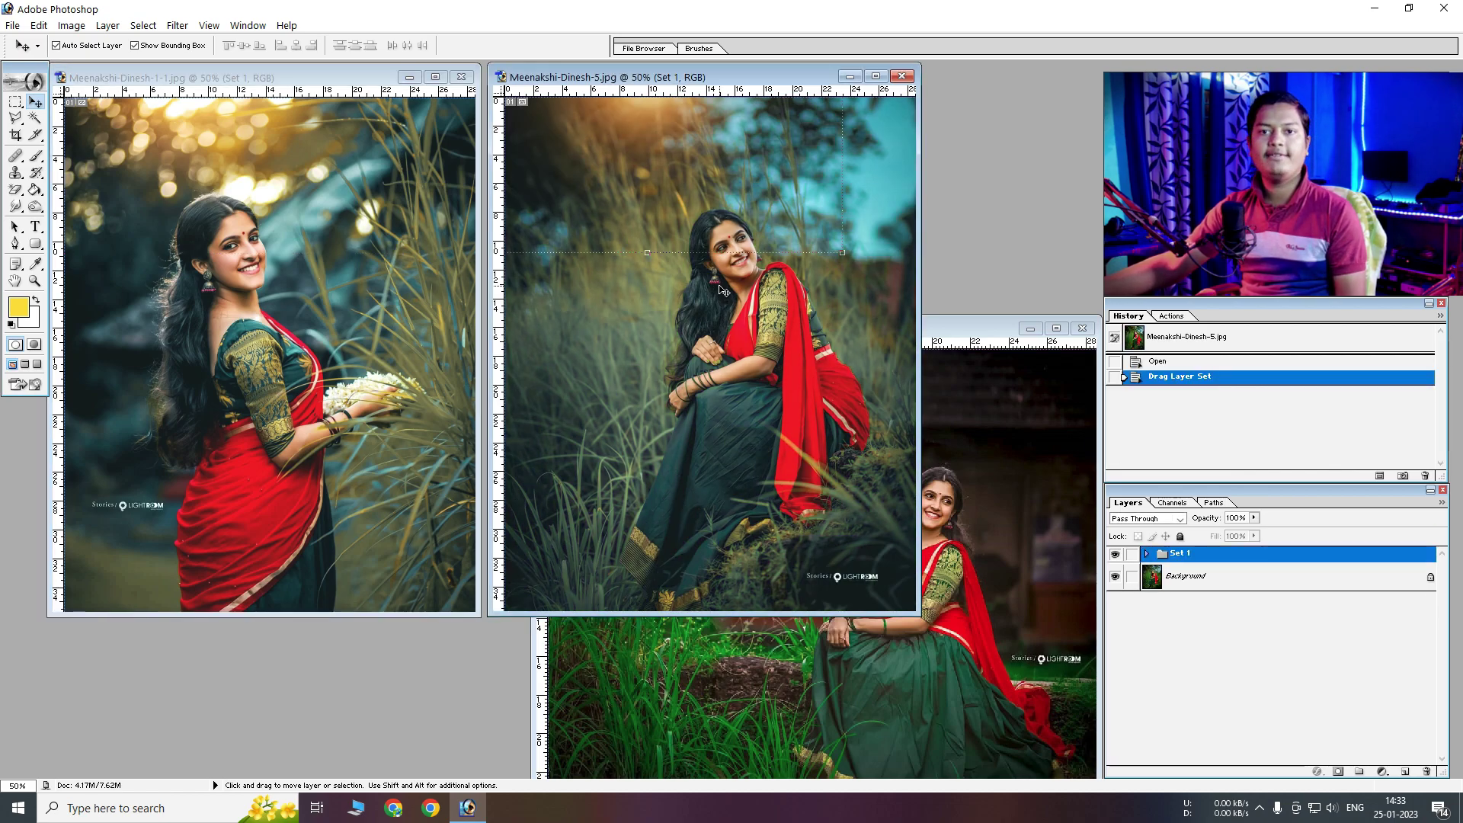
# Scale Layer 1's sun flare slightly larger and shift it down-right in Meenakshi-Dinesh-5
pyautogui.click(875, 76)
pyautogui.click(1146, 554)
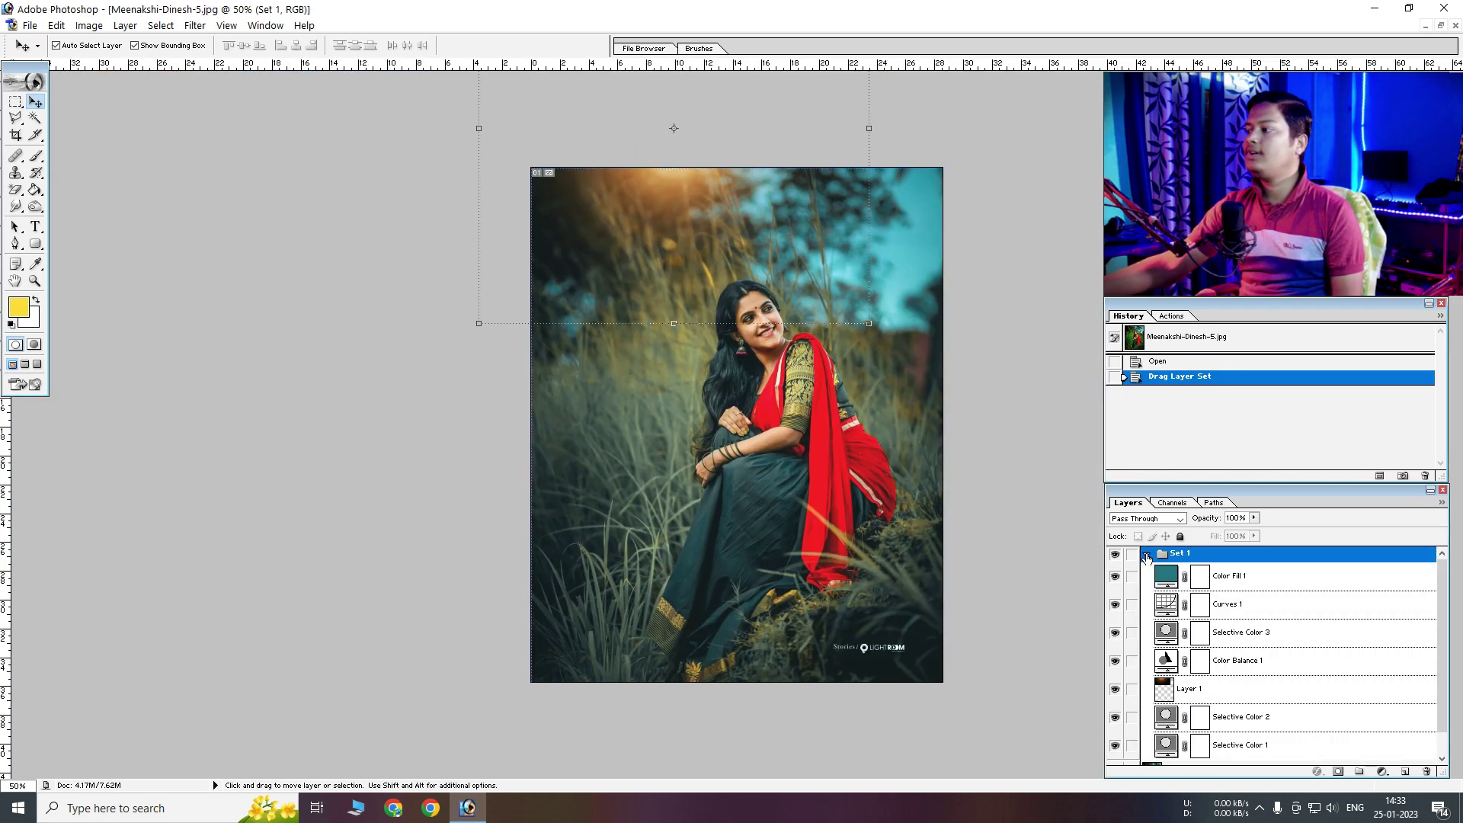
pyautogui.click(1198, 691)
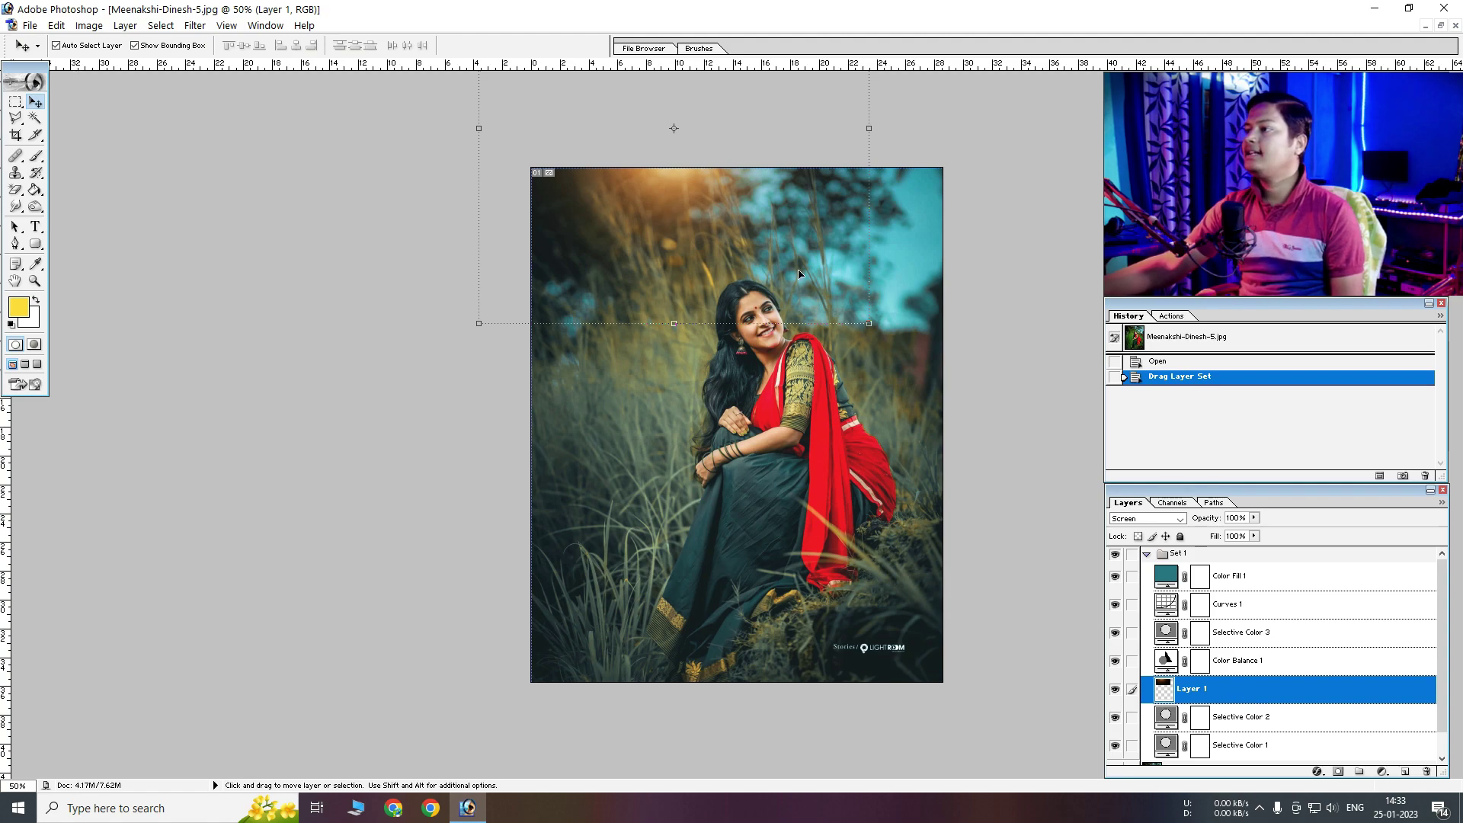
pyautogui.moveTo(868, 323)
pyautogui.mouseDown()
pyautogui.moveTo(885, 349)
pyautogui.moveTo(944, 336)
pyautogui.moveTo(889, 352)
pyautogui.mouseUp()
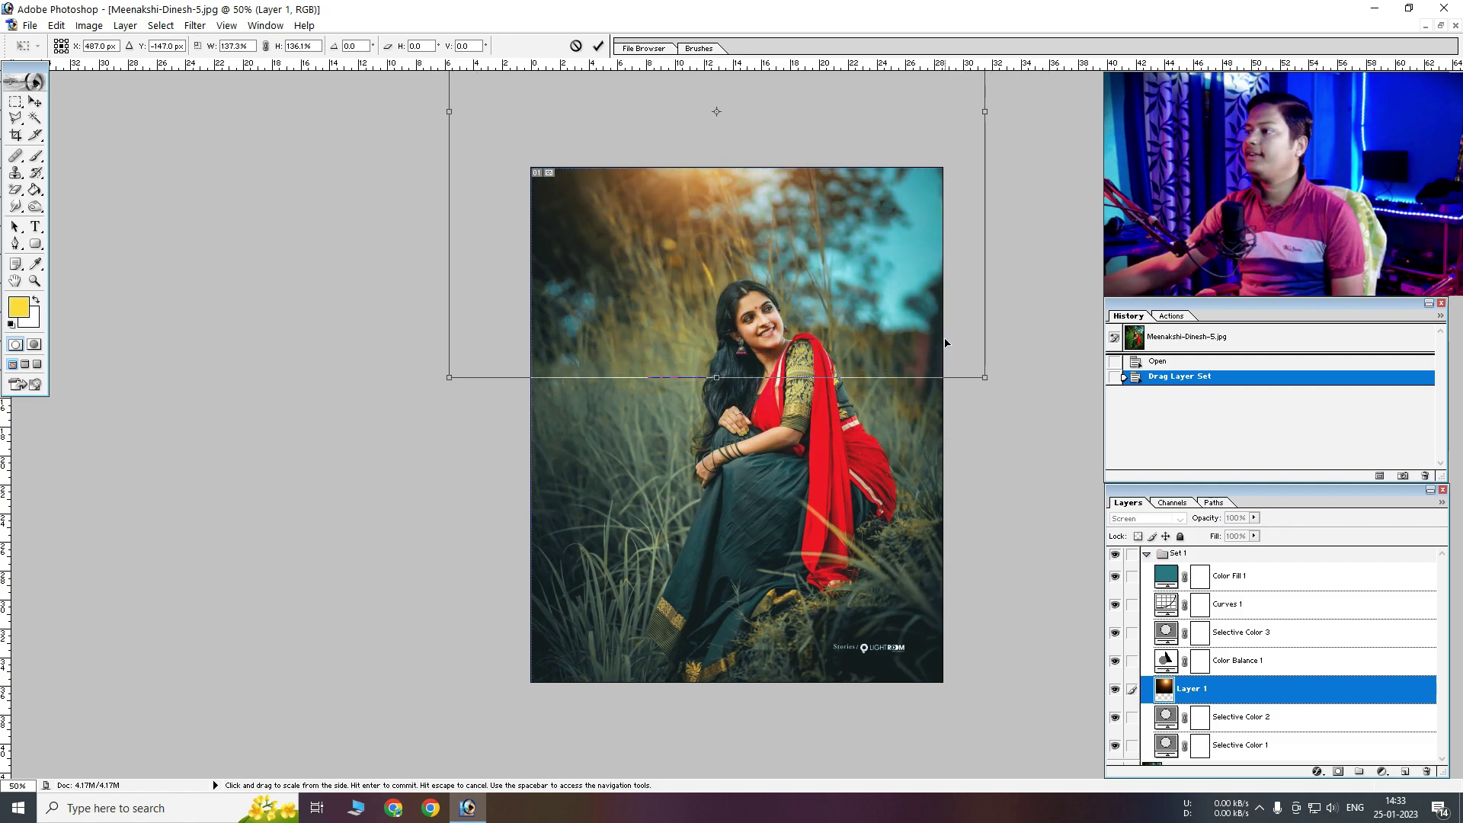
pyautogui.doubleClick(888, 350)
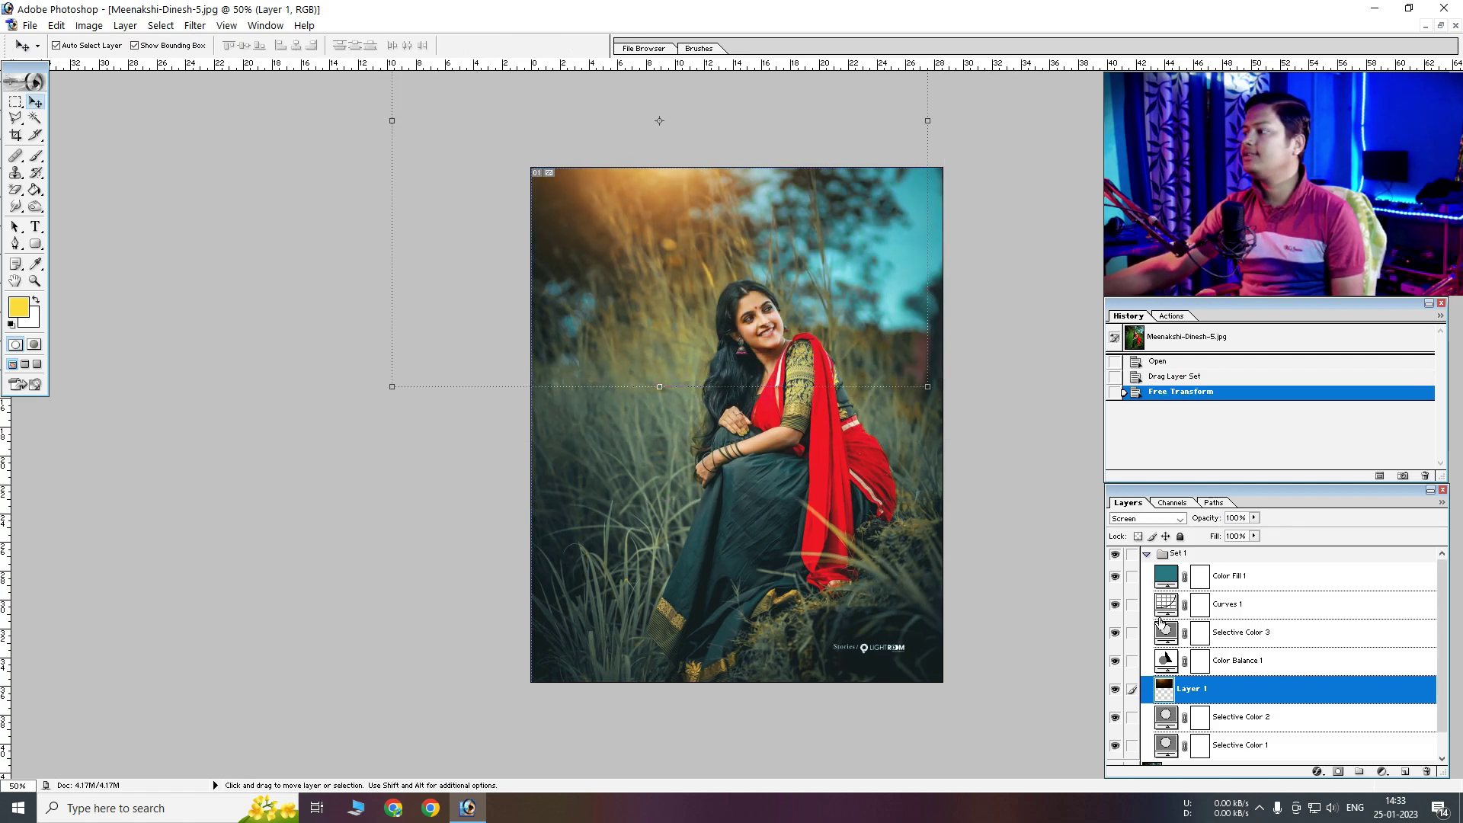
# Compare the portrait with and without Set 1, then restore the floating windows
pyautogui.click(1147, 555)
pyautogui.click(1116, 554)
pyautogui.click(1116, 555)
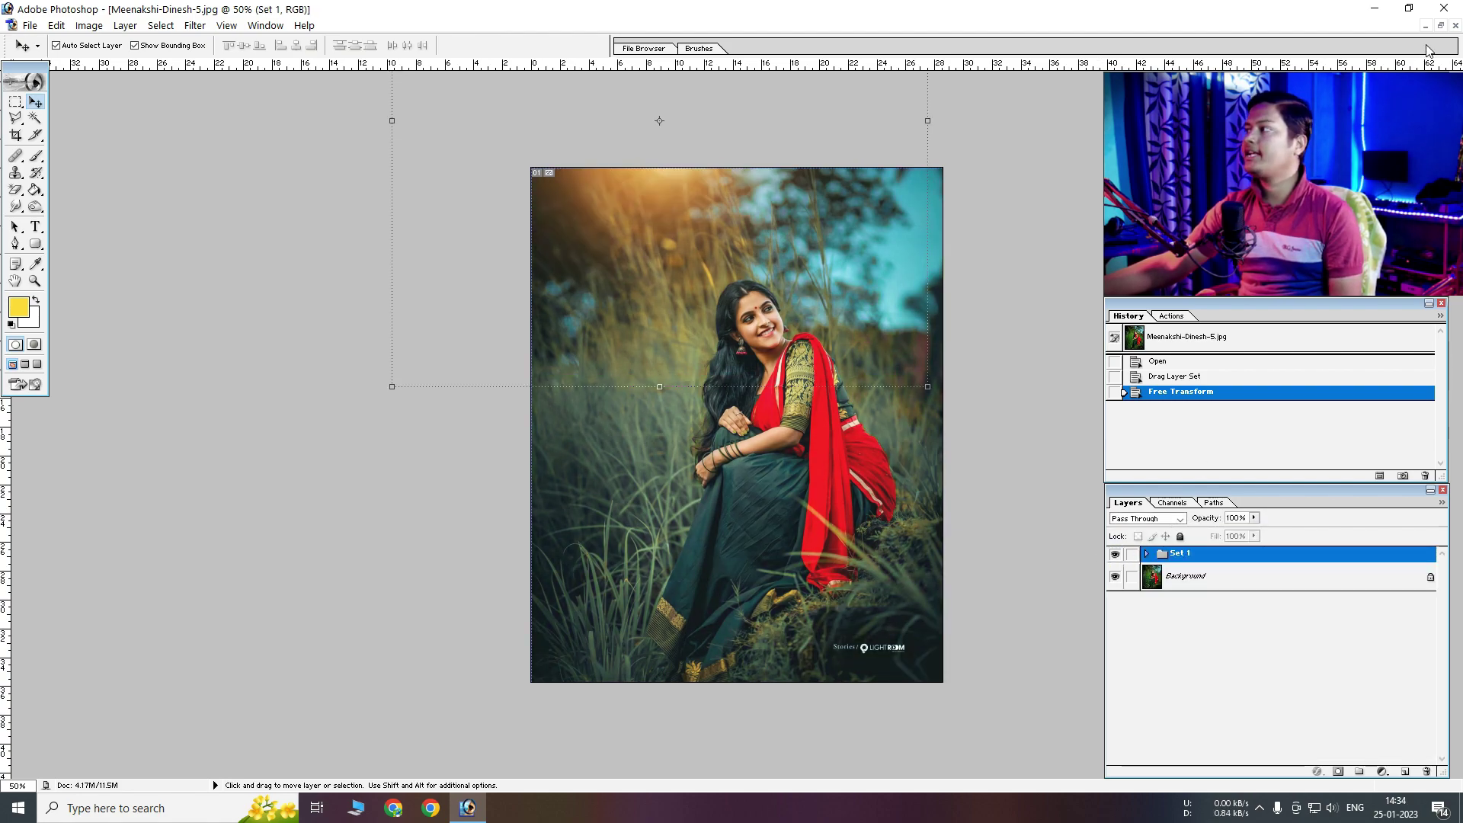
pyautogui.click(1440, 27)
pyautogui.click(1007, 570)
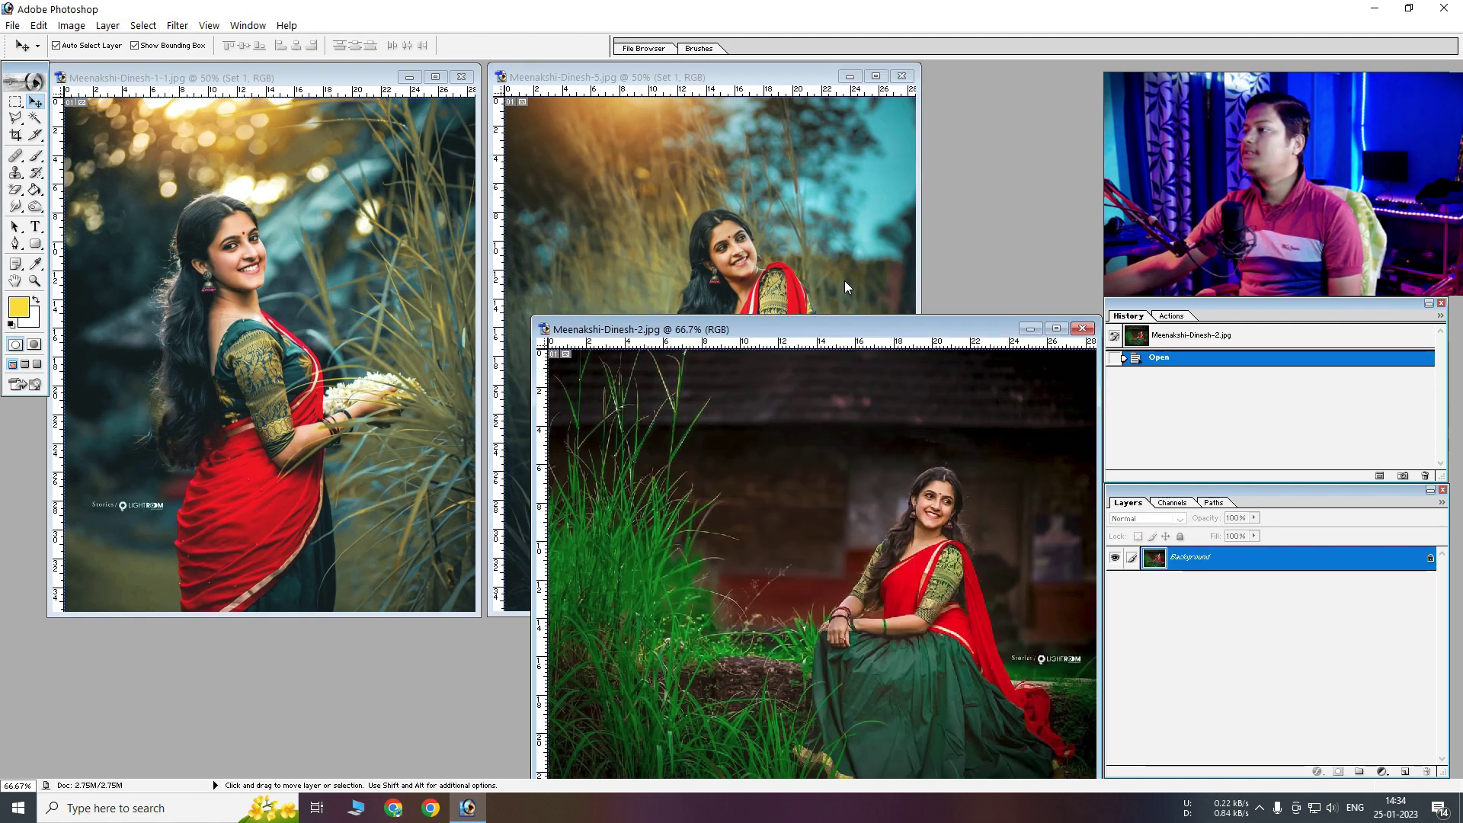
# Copy the Set 1 group onto the Meenakshi-Dinesh-2 portrait and maximize it
pyautogui.moveTo(848, 332); pyautogui.dragTo(809, 174)
pyautogui.hotkey('ctrl', 'Tab')
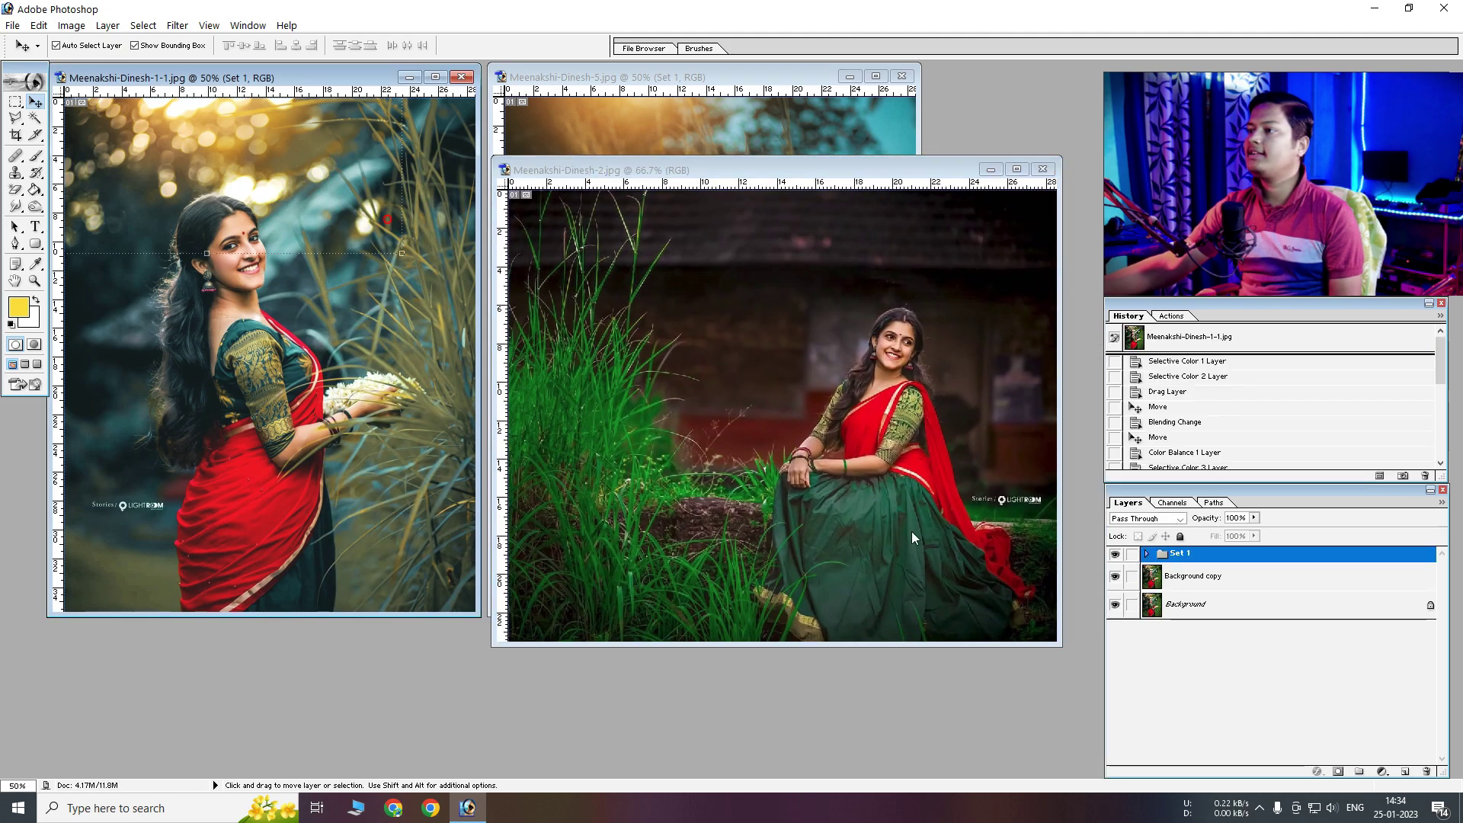
pyautogui.moveTo(1173, 560)
pyautogui.mouseDown()
pyautogui.moveTo(767, 368)
pyautogui.moveTo(987, 232)
pyautogui.mouseUp()
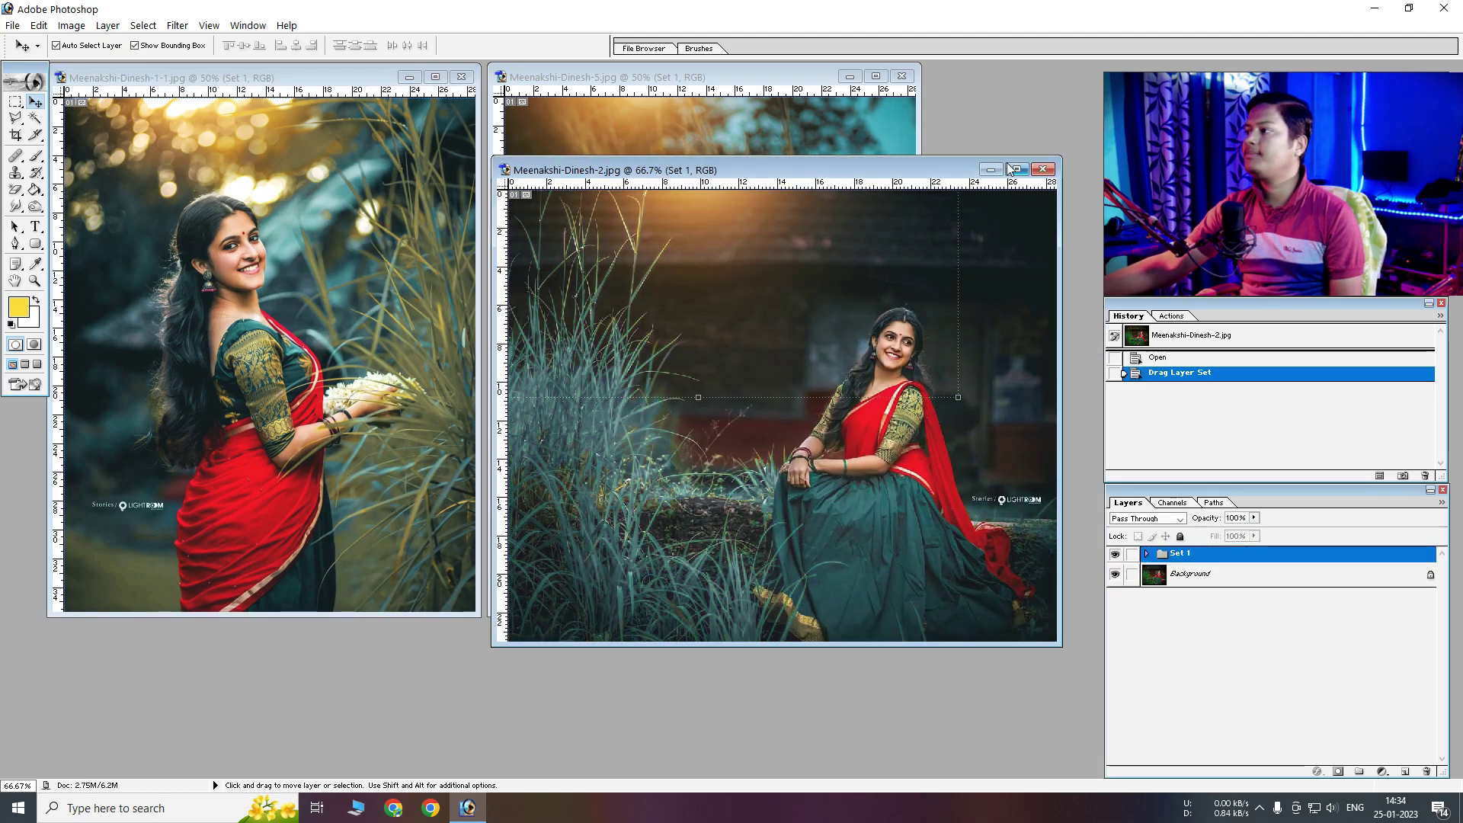
pyautogui.click(1009, 168)
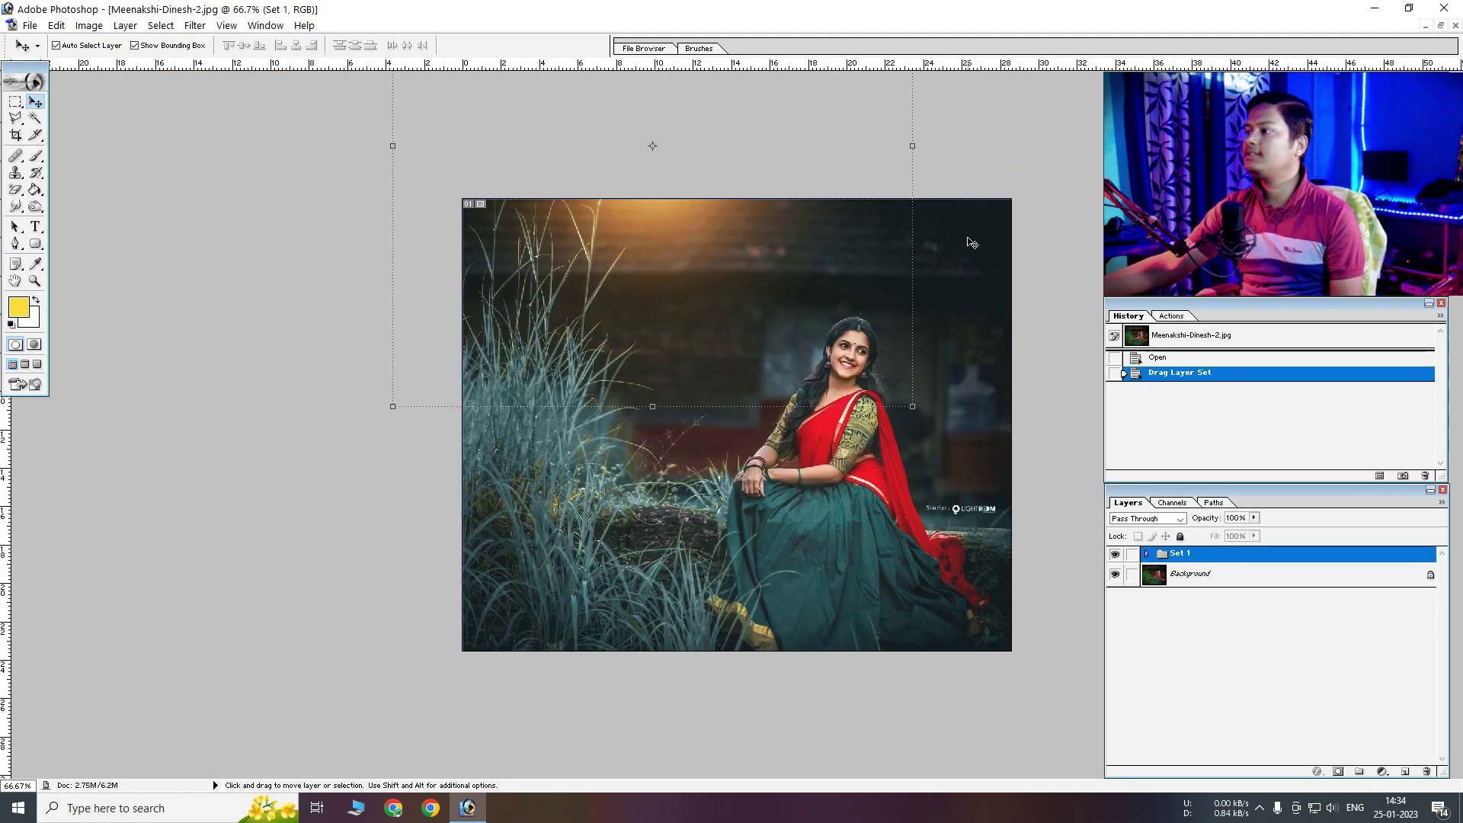
# Enlarge the Layer 1 sun flare to about 163%, recentre it, and lower its opacity
pyautogui.click(1147, 554)
pyautogui.click(1205, 693)
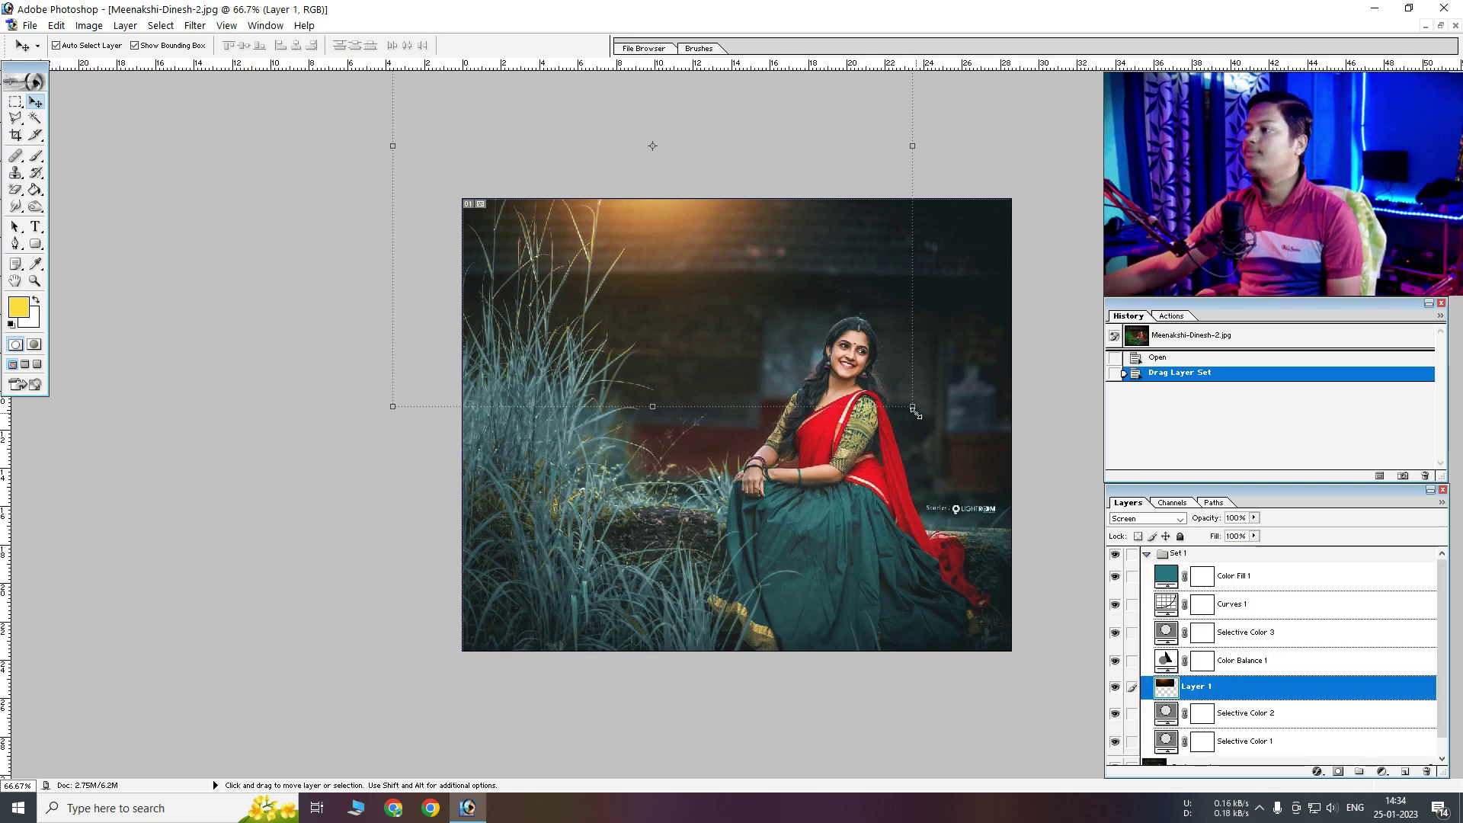
pyautogui.moveTo(915, 412); pyautogui.dragTo(1011, 455)
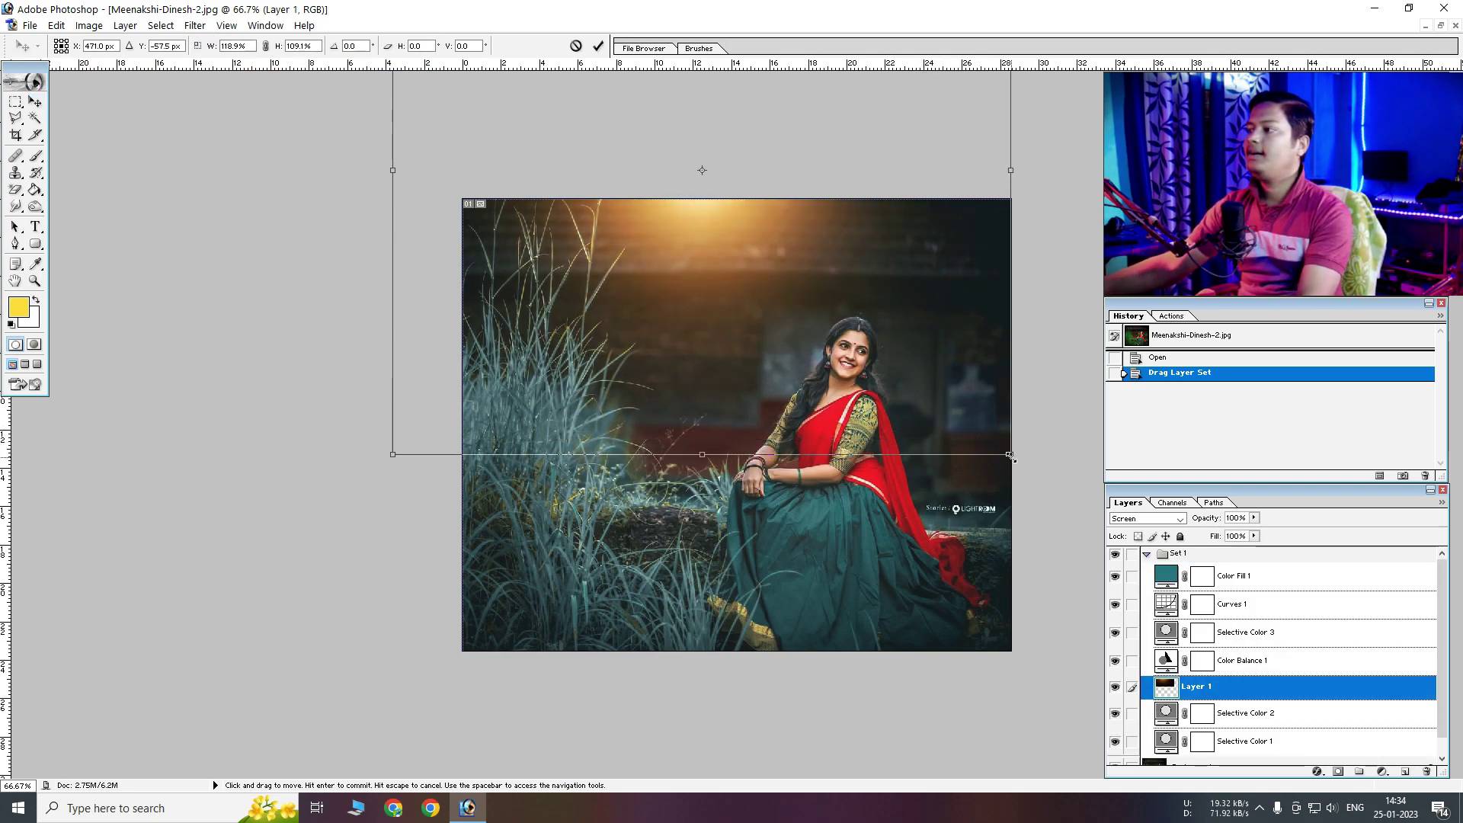
pyautogui.moveTo(1010, 455); pyautogui.dragTo(1125, 621)
pyautogui.moveTo(1026, 513)
pyautogui.mouseDown()
pyautogui.moveTo(911, 312)
pyautogui.moveTo(943, 344)
pyautogui.moveTo(937, 381)
pyautogui.mouseUp()
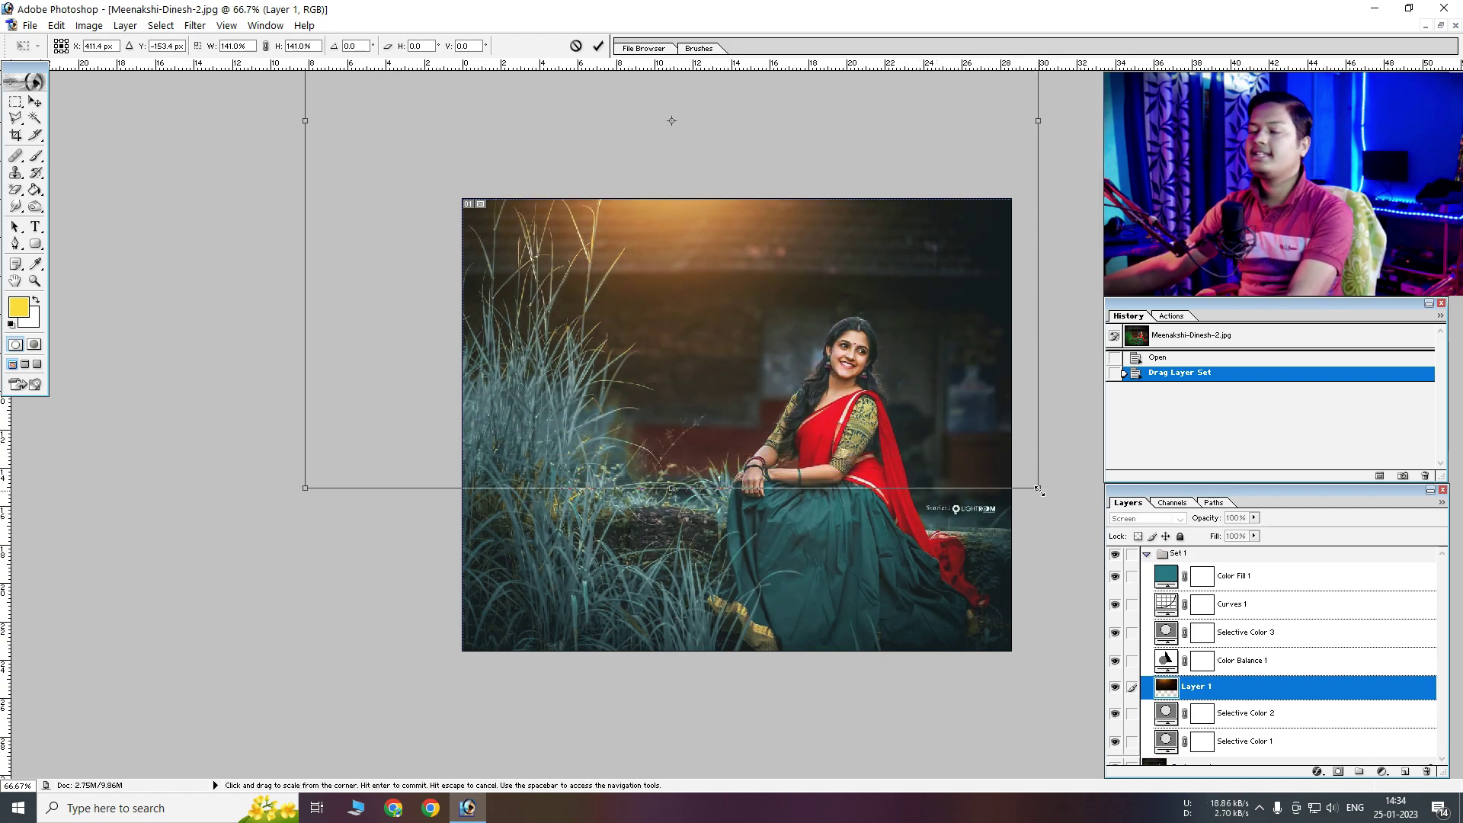
pyautogui.moveTo(1038, 488)
pyautogui.mouseDown()
pyautogui.moveTo(1058, 499)
pyautogui.moveTo(922, 380)
pyautogui.moveTo(1077, 532)
pyautogui.mouseUp()
pyautogui.moveTo(989, 442)
pyautogui.mouseDown()
pyautogui.moveTo(984, 454)
pyautogui.moveTo(966, 440)
pyautogui.mouseUp()
pyautogui.press('Return')
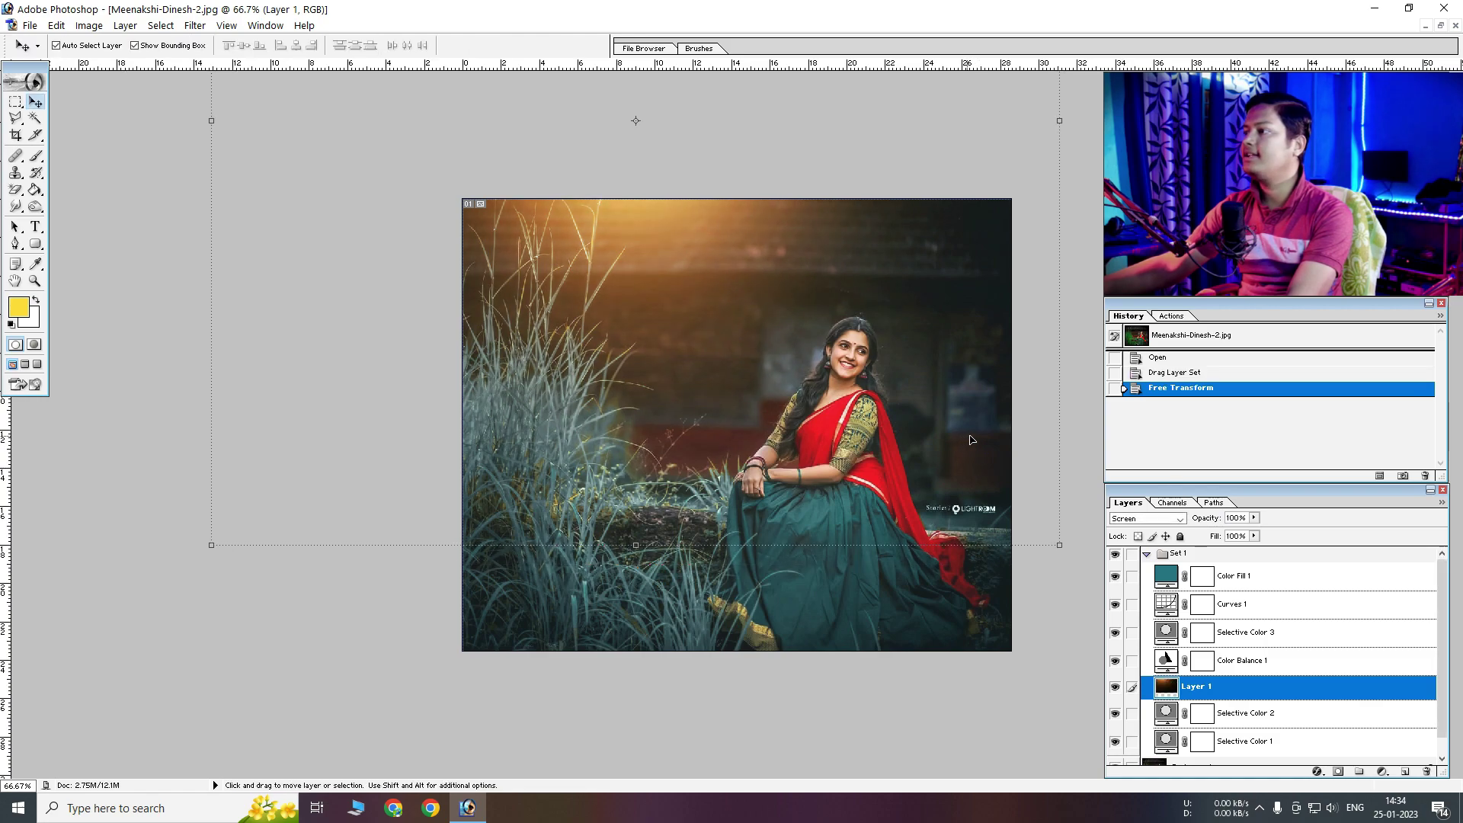
pyautogui.moveTo(1251, 531); pyautogui.dragTo(1235, 535)
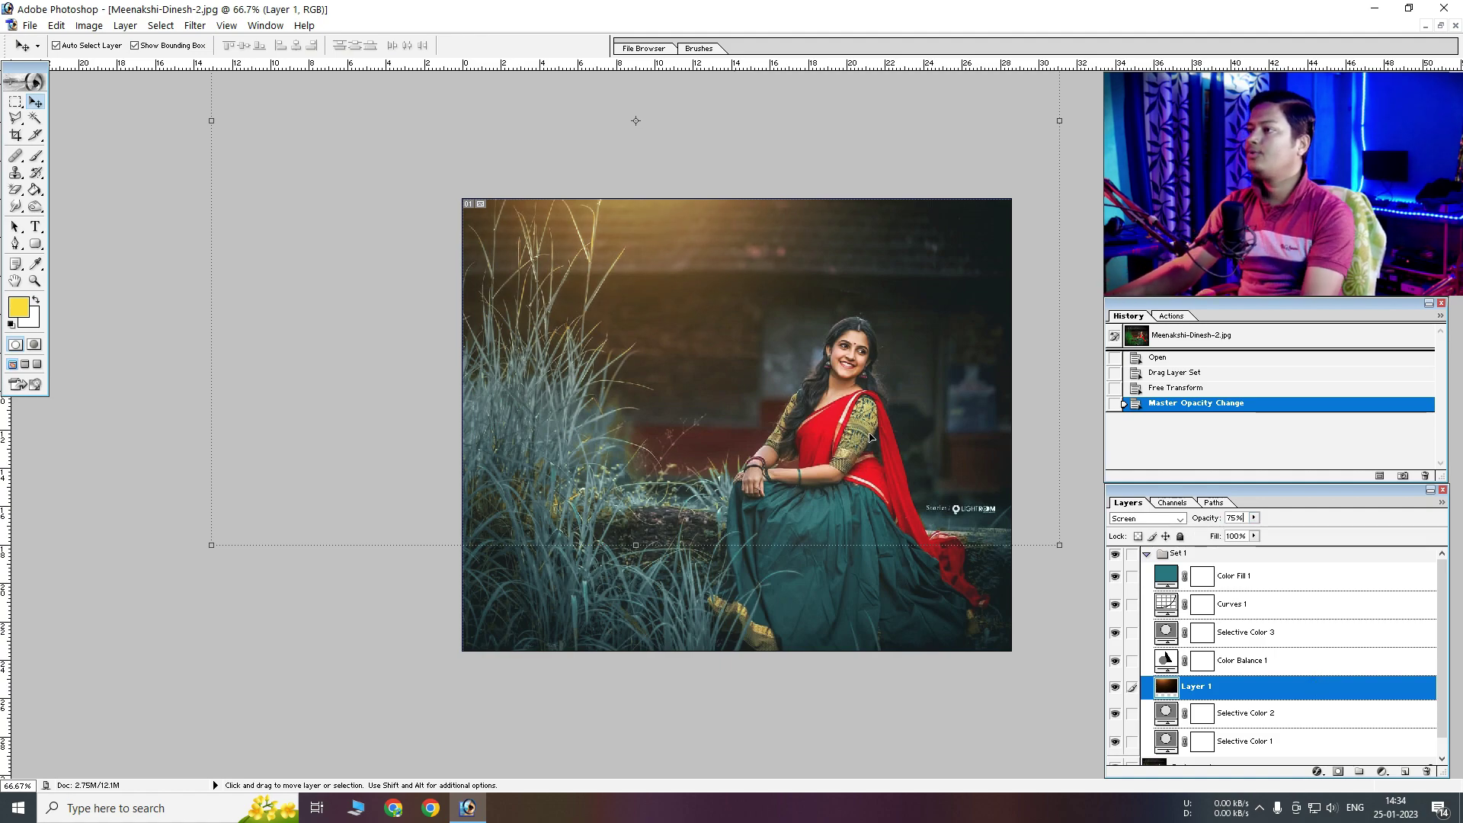
# Set the sun flare layer's opacity to 79%
pyautogui.write('66')
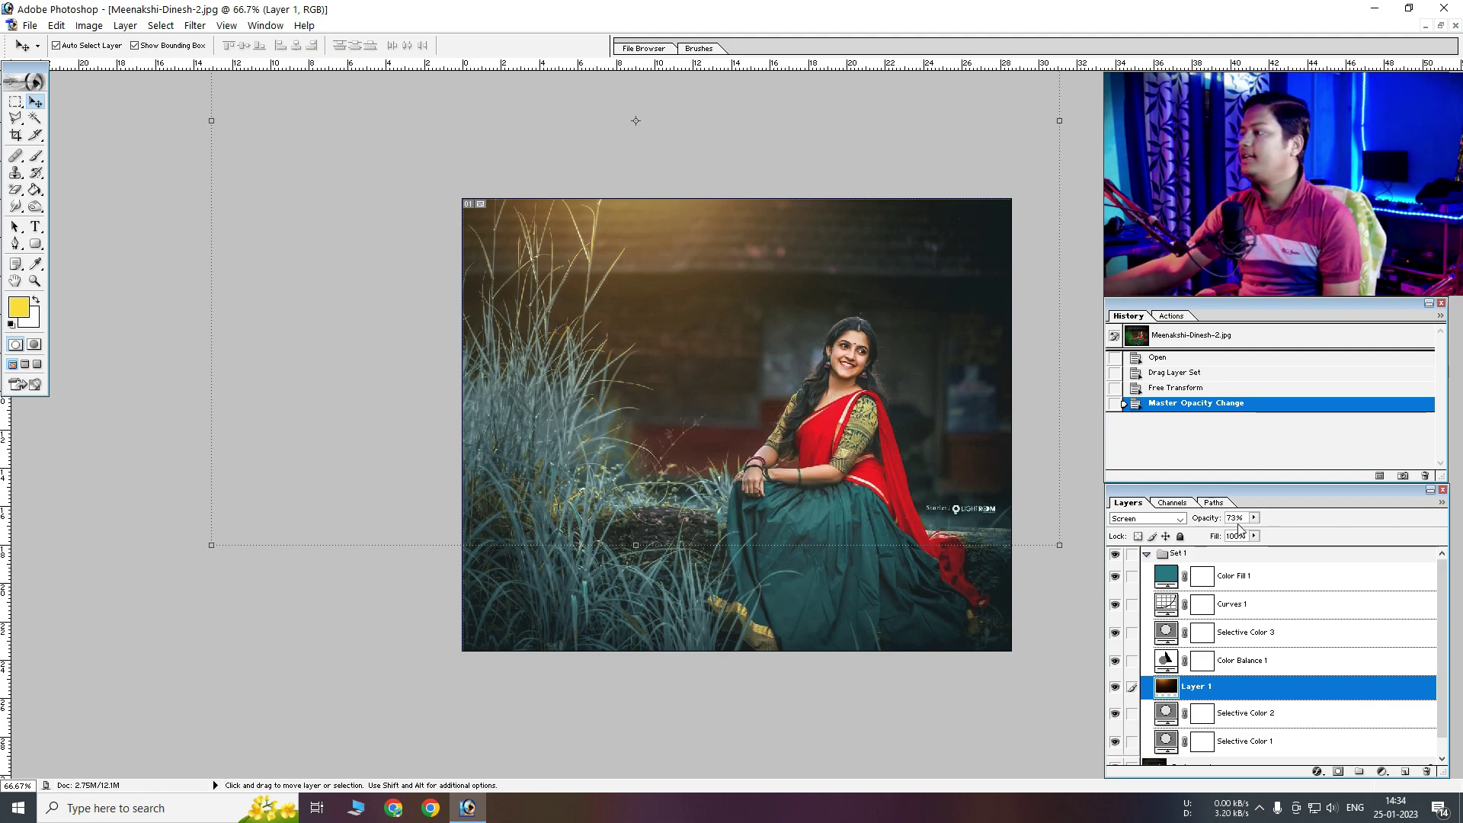
pyautogui.click(1242, 690)
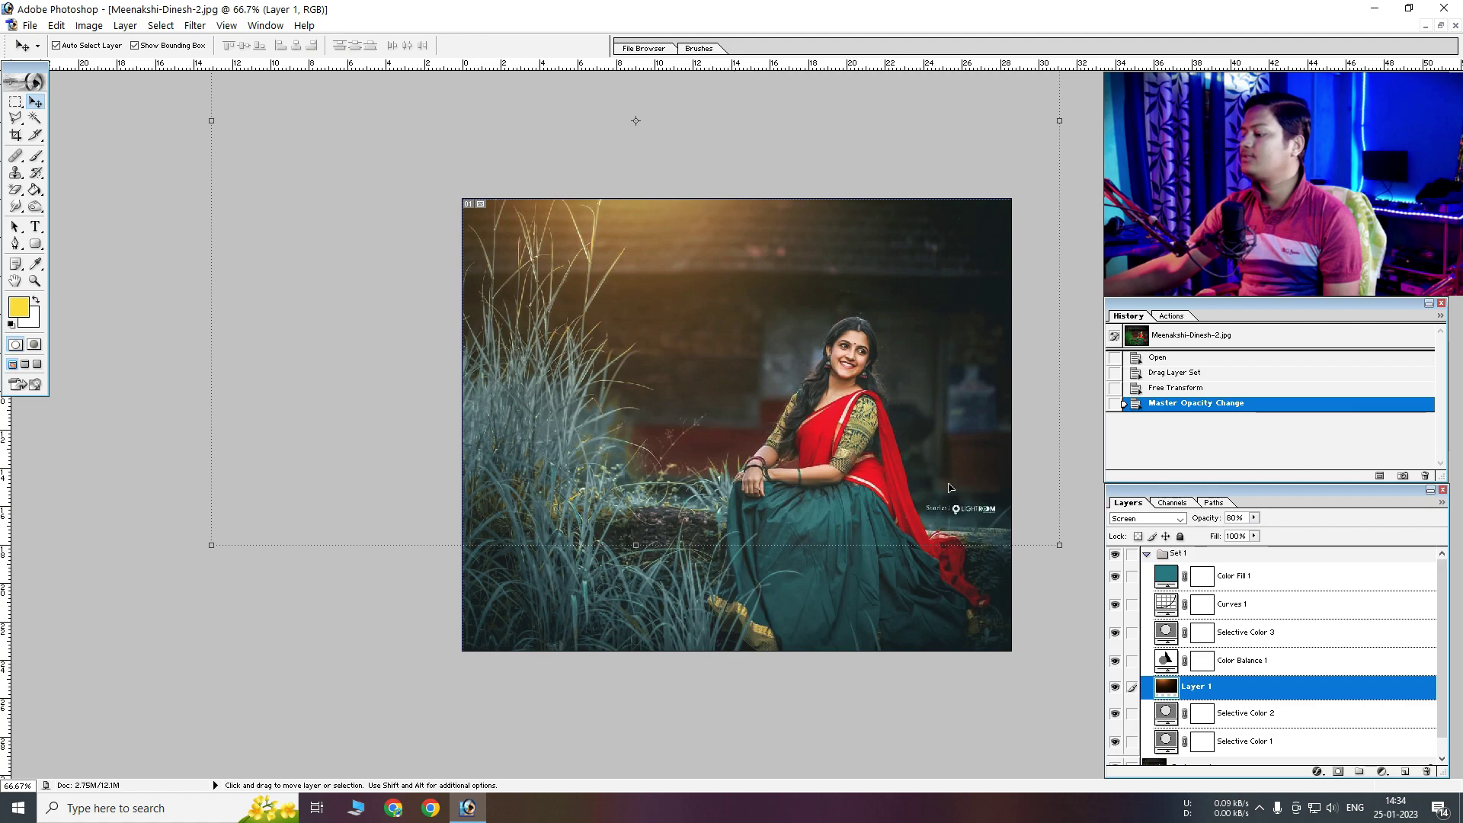
pyautogui.press('Down')
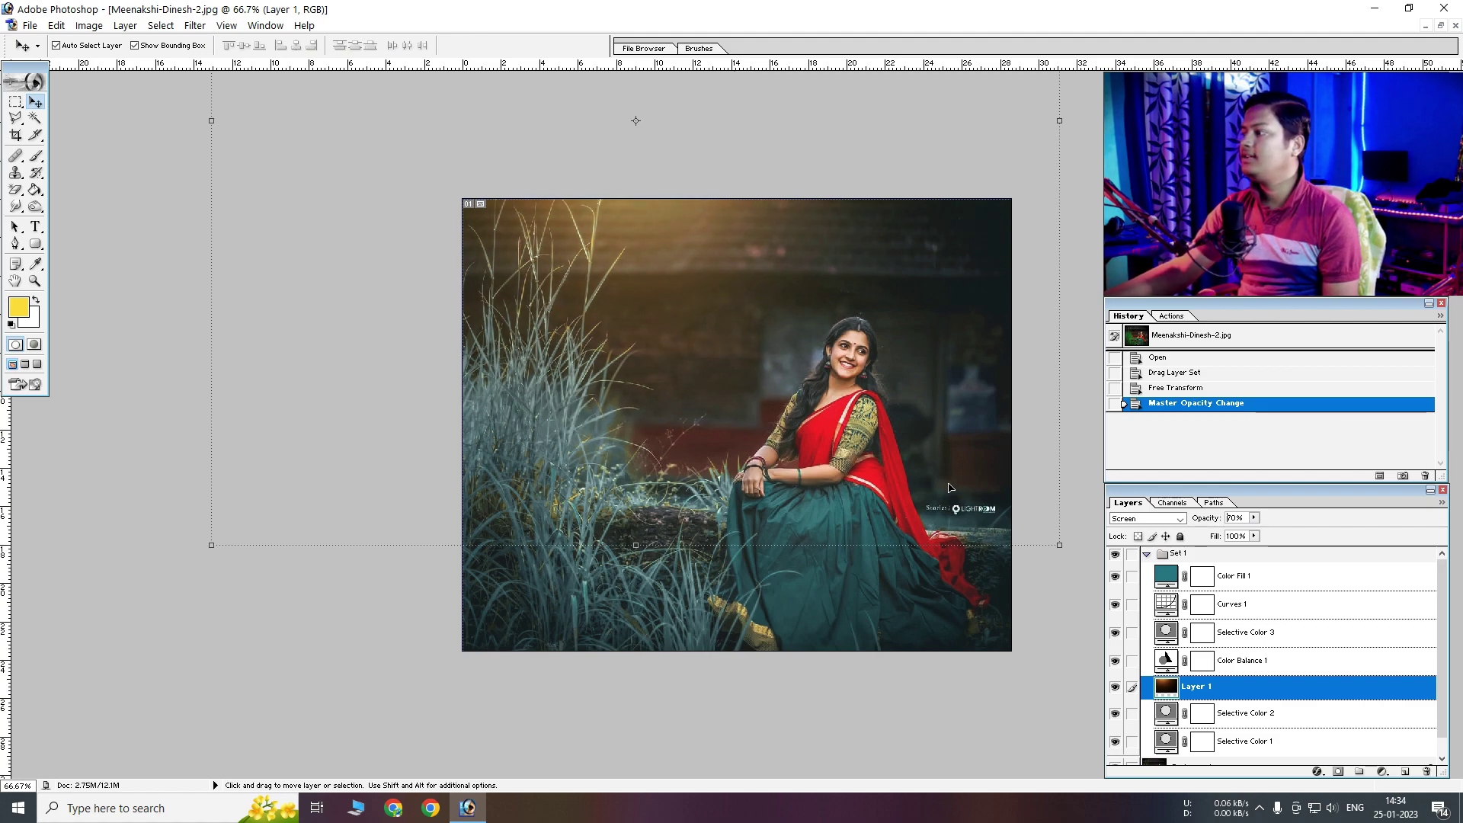
# Nudge the flare down-right, compare with and without Set 1, and restore the floating window
pyautogui.moveTo(962, 495); pyautogui.dragTo(984, 528)
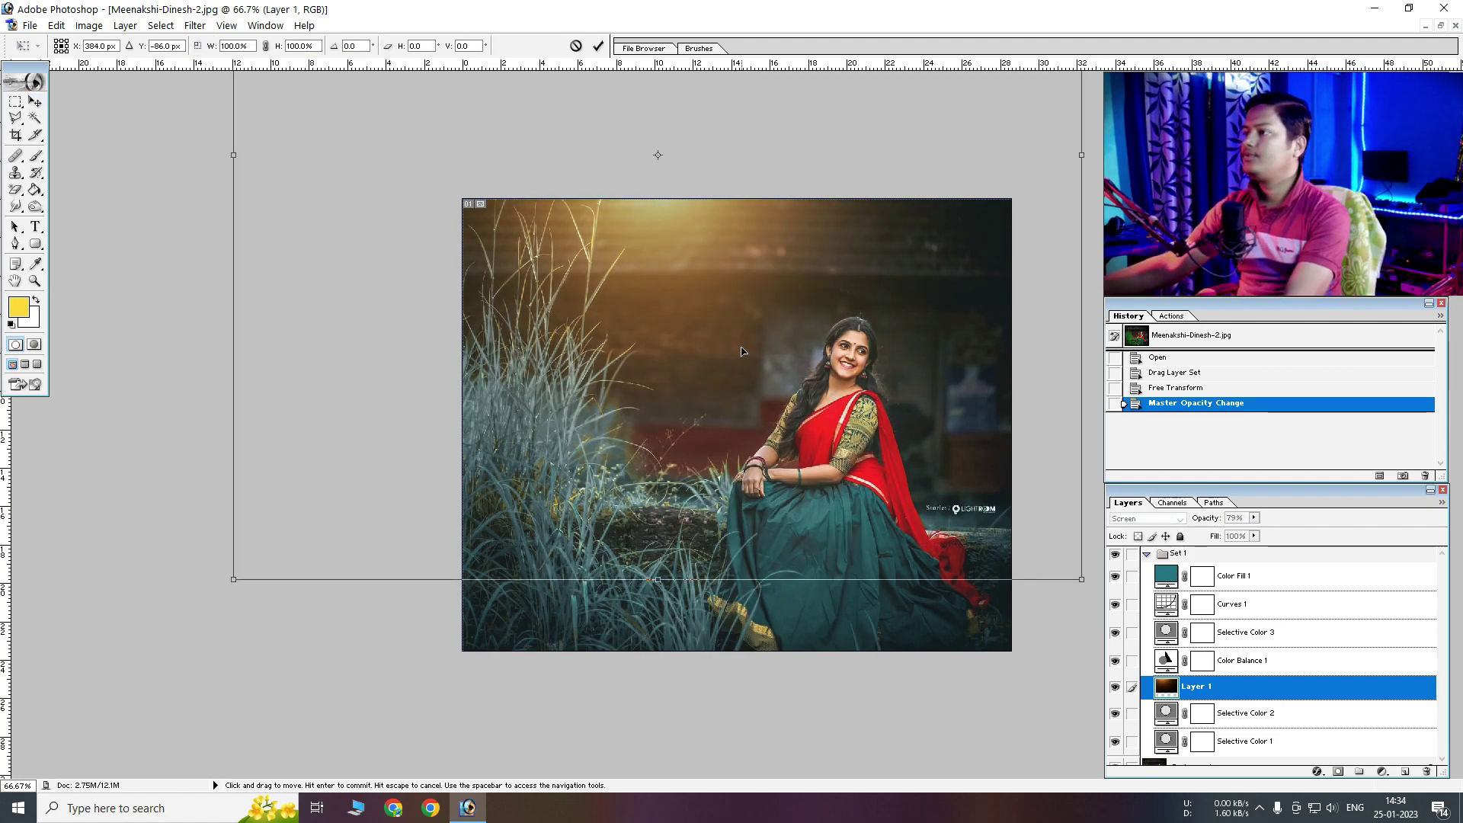
pyautogui.press('Return')
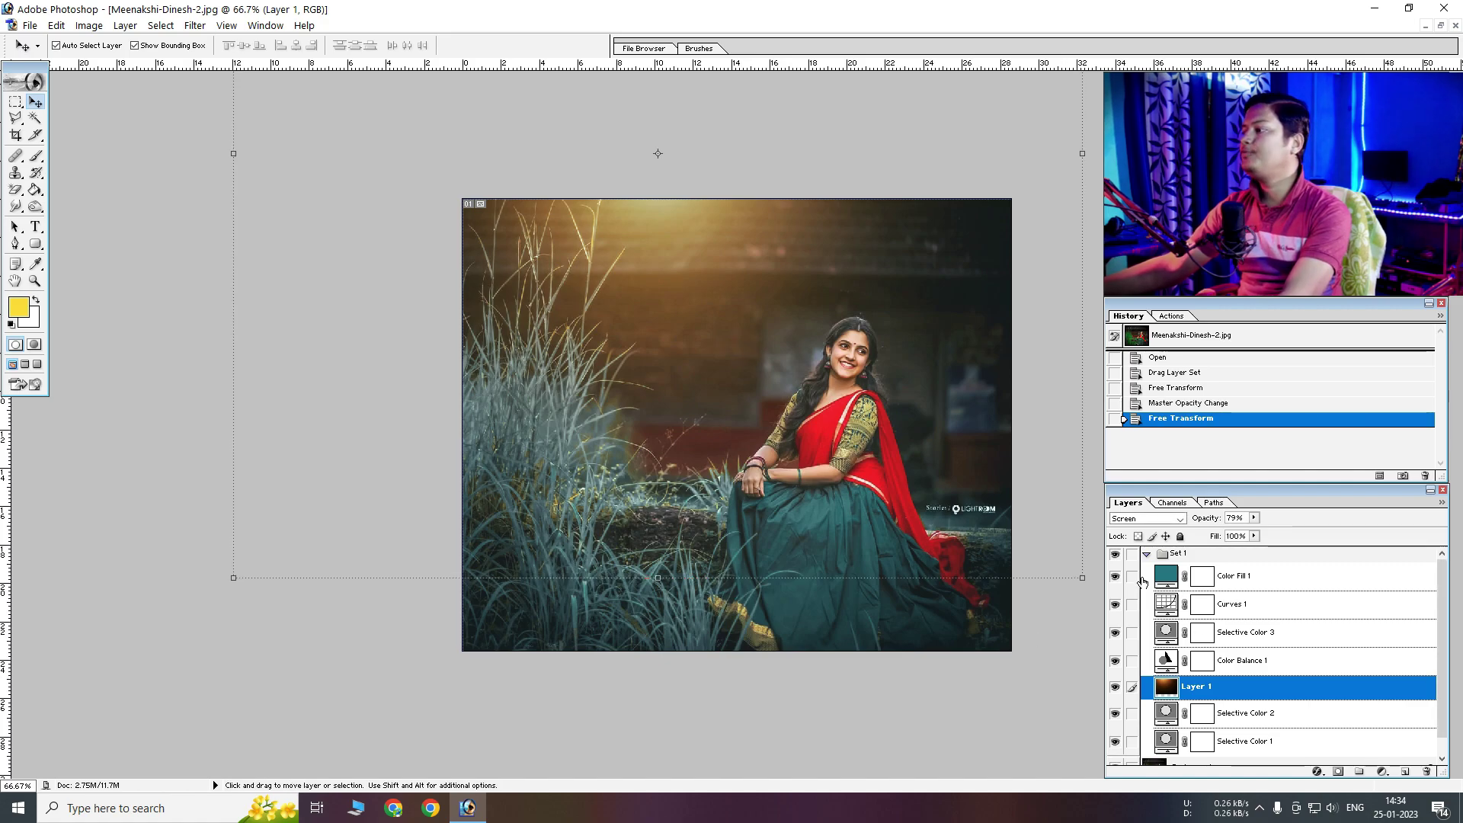
pyautogui.click(1146, 553)
pyautogui.click(1116, 554)
pyautogui.click(1118, 557)
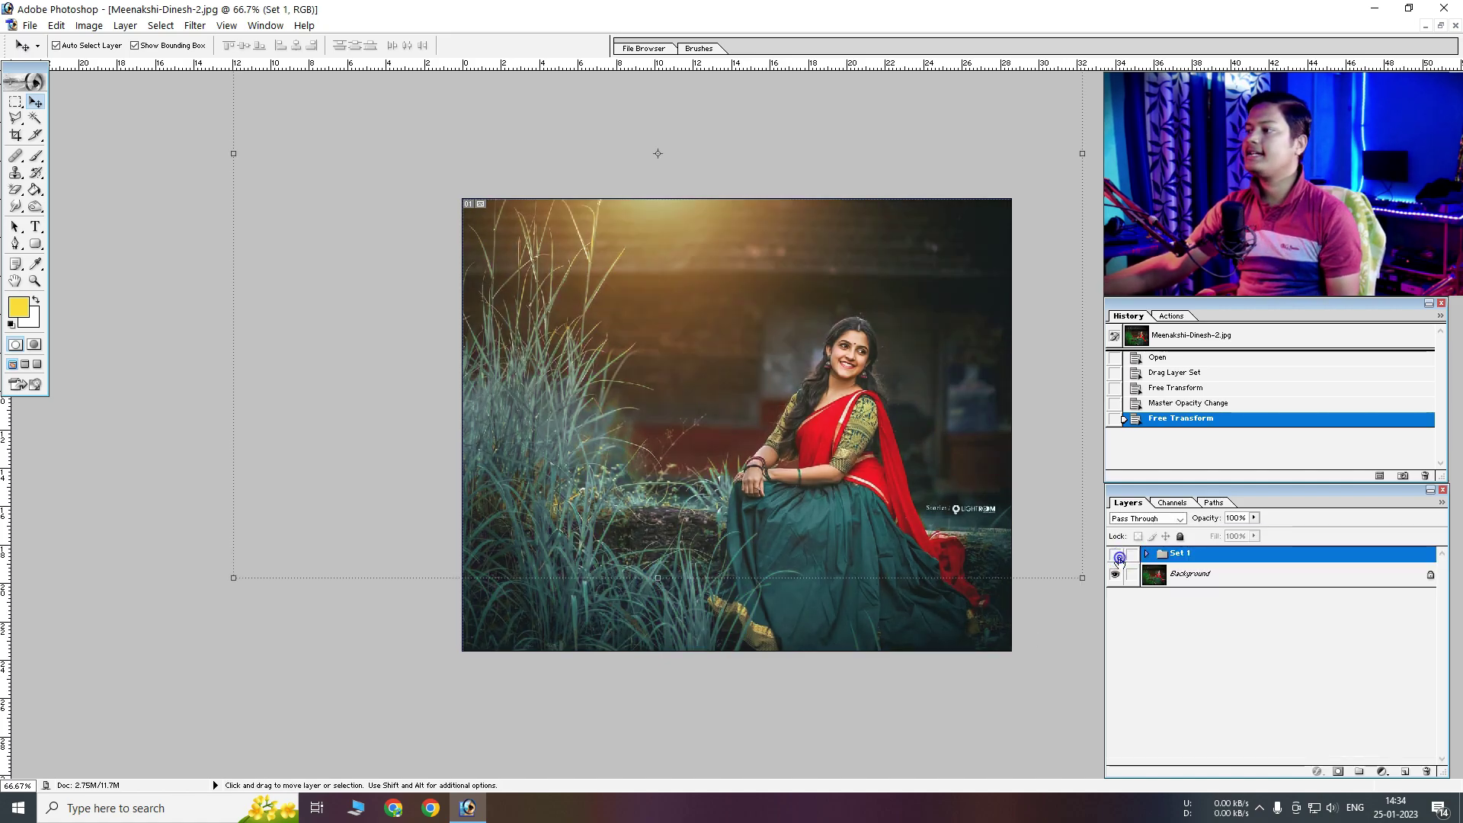
pyautogui.click(1118, 557)
pyautogui.click(1440, 25)
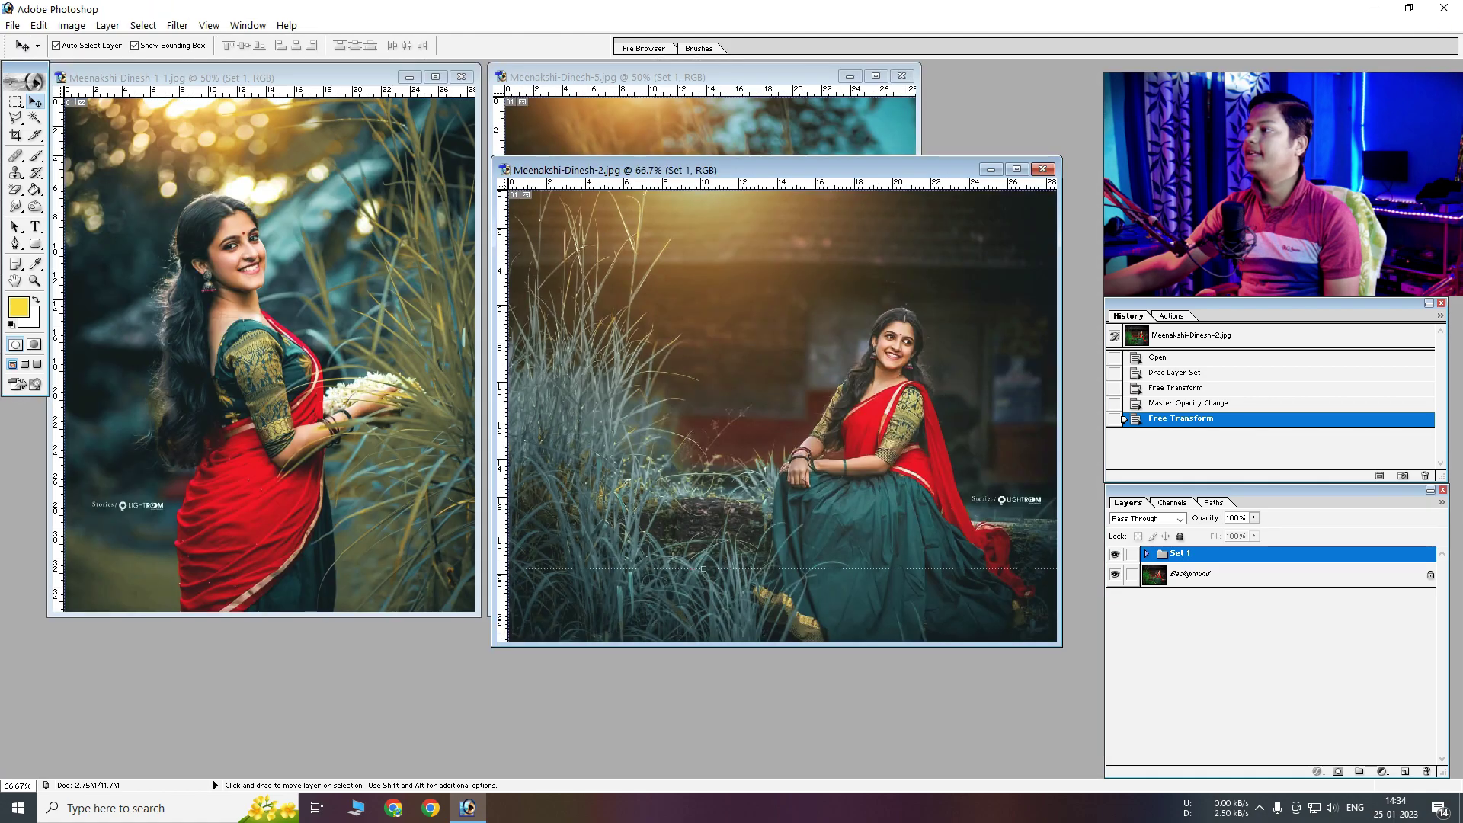
pyautogui.moveTo(700, 175); pyautogui.dragTo(840, 255)
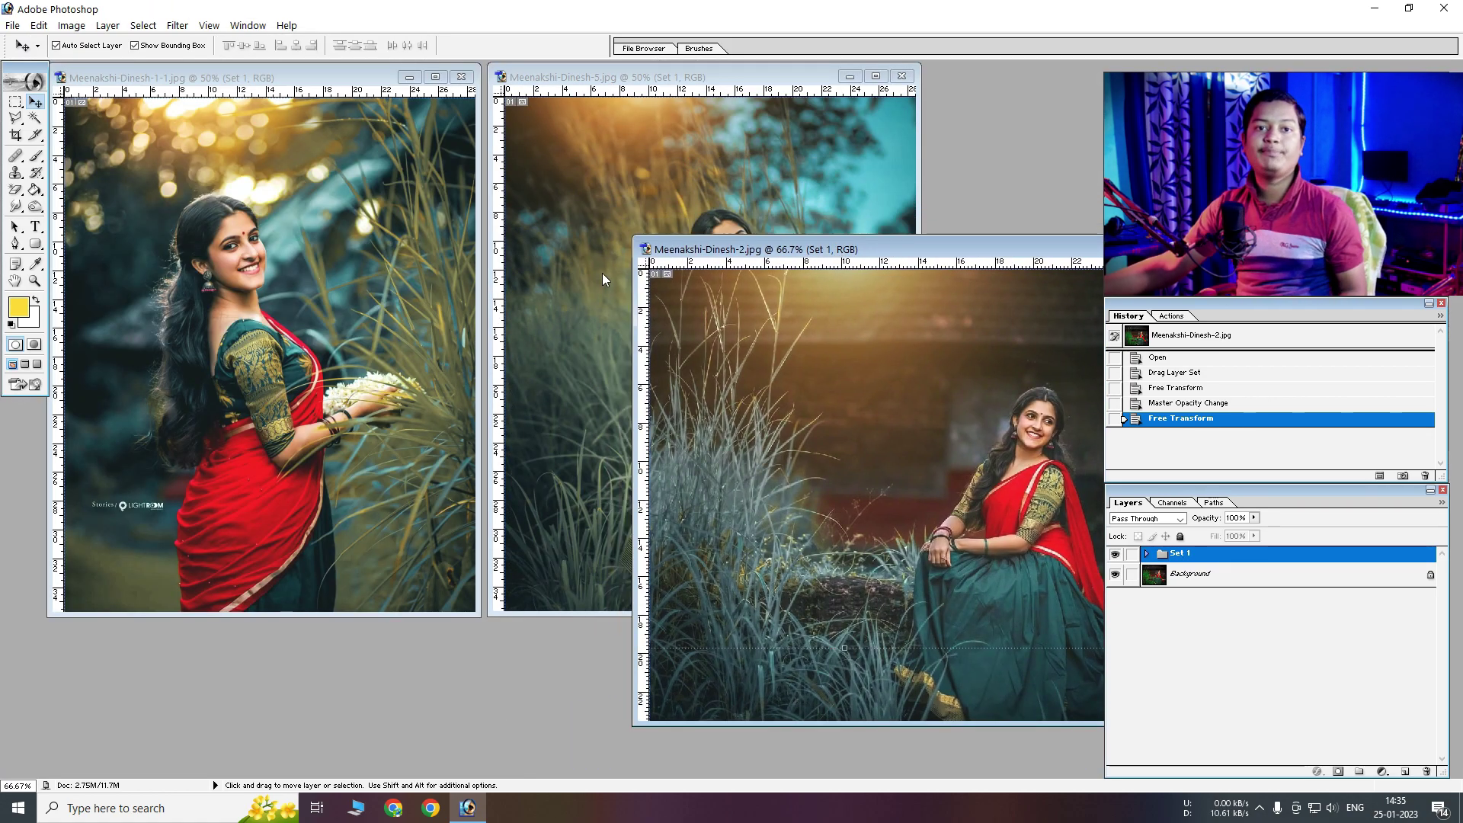